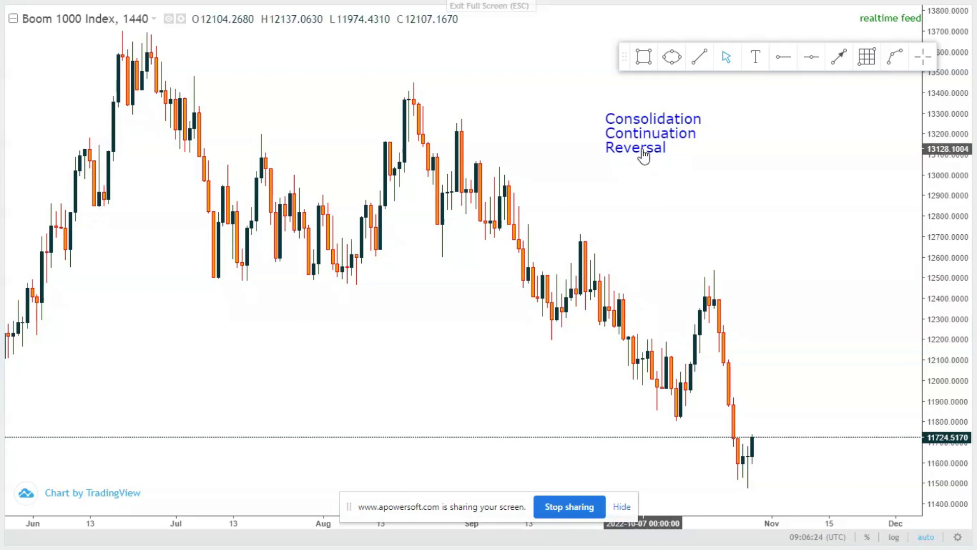
# Reposition the Consolidation, Continuation, Reversal text note lower on the chart, at around the 13000 price level.
pyautogui.moveTo(644, 155); pyautogui.dragTo(654, 196)
pyautogui.click(615, 244)
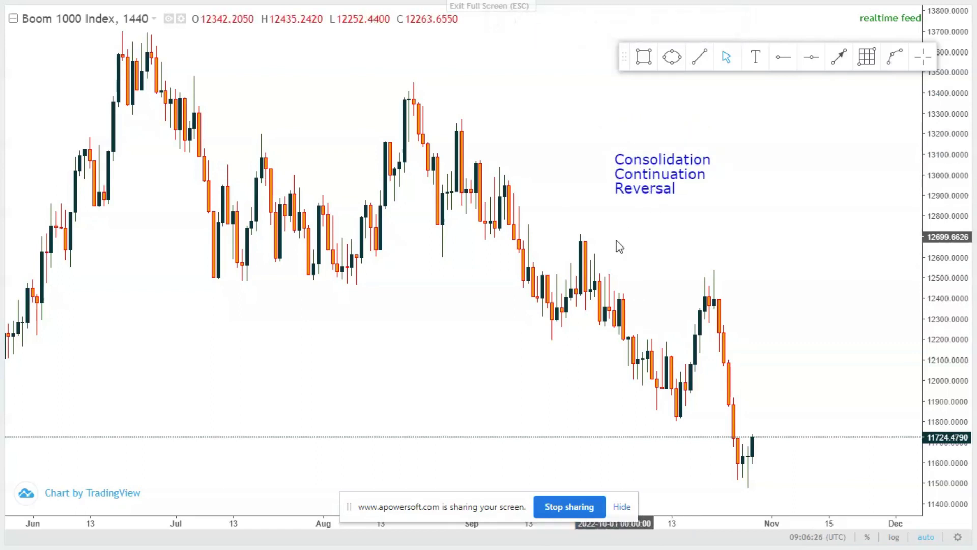
pyautogui.hscroll(3, 633, 256)
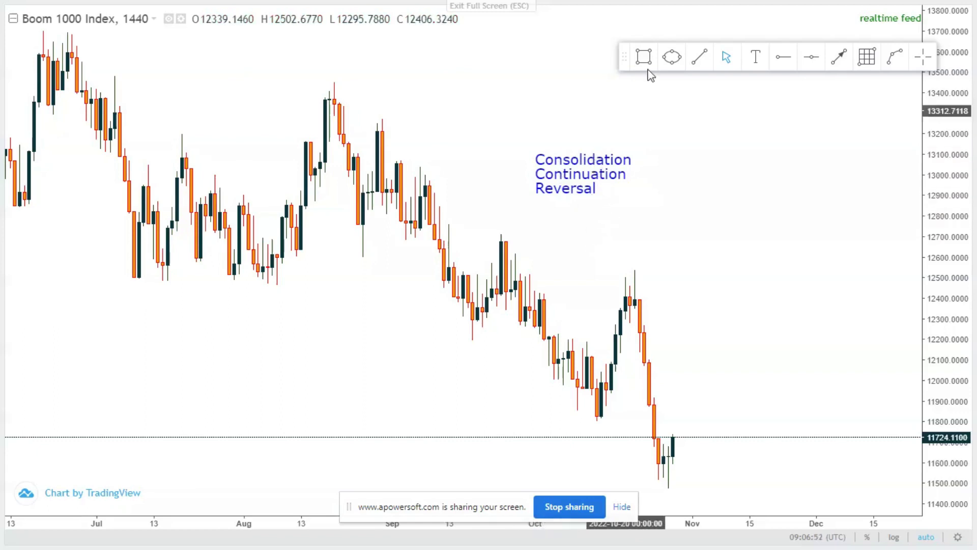
# Draw two parallel horizontal trend lines below the text note, at about 12769 and 12630, extending from October 19 to mid-November.
pyautogui.click(699, 56)
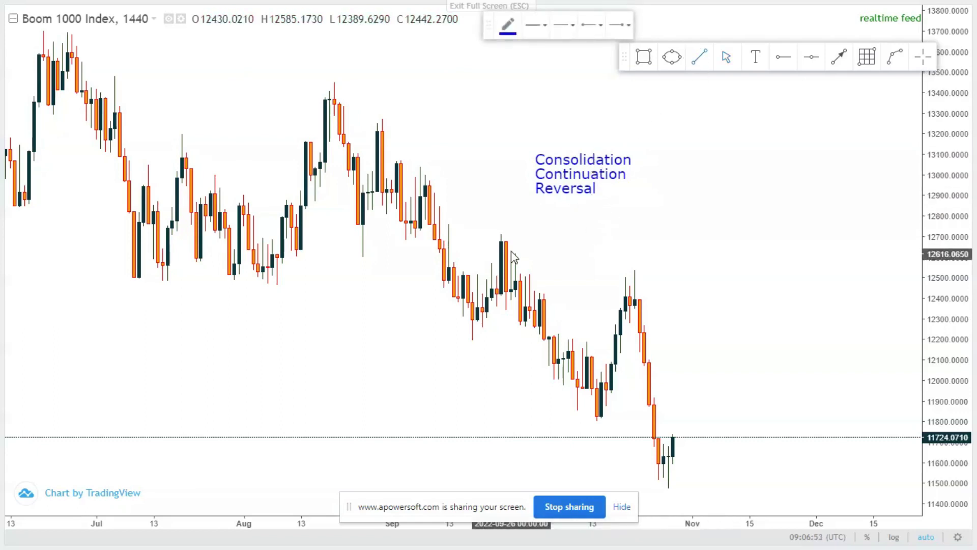
pyautogui.click(620, 223)
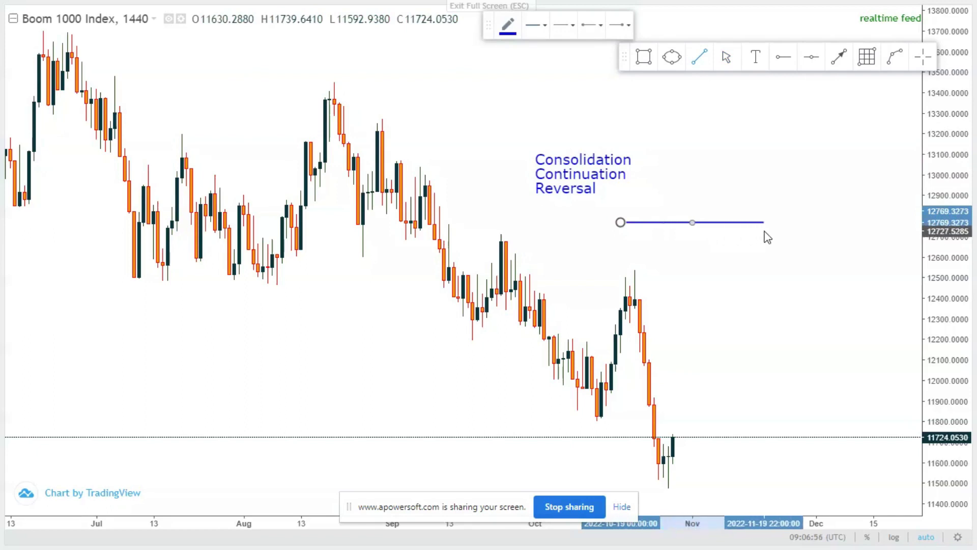
pyautogui.click(763, 222)
pyautogui.click(563, 227)
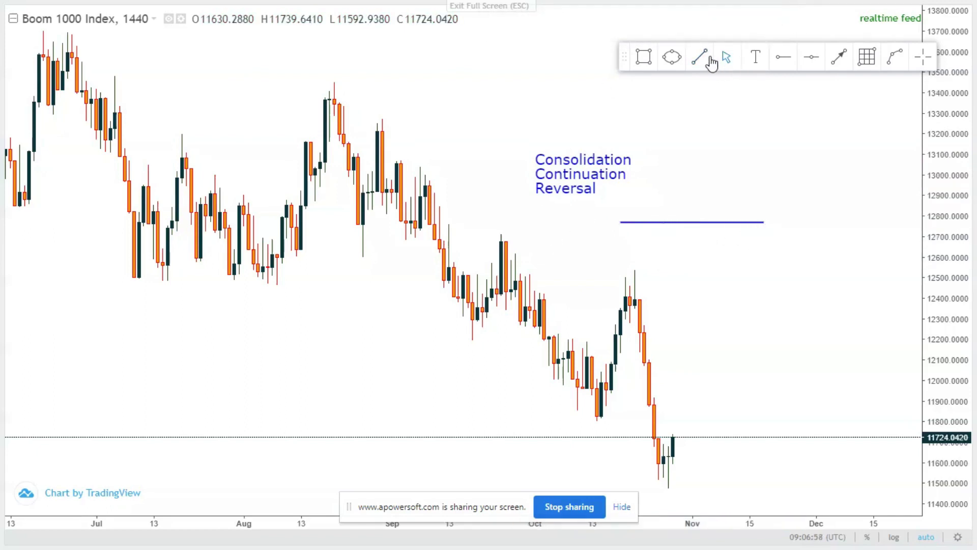
pyautogui.click(711, 58)
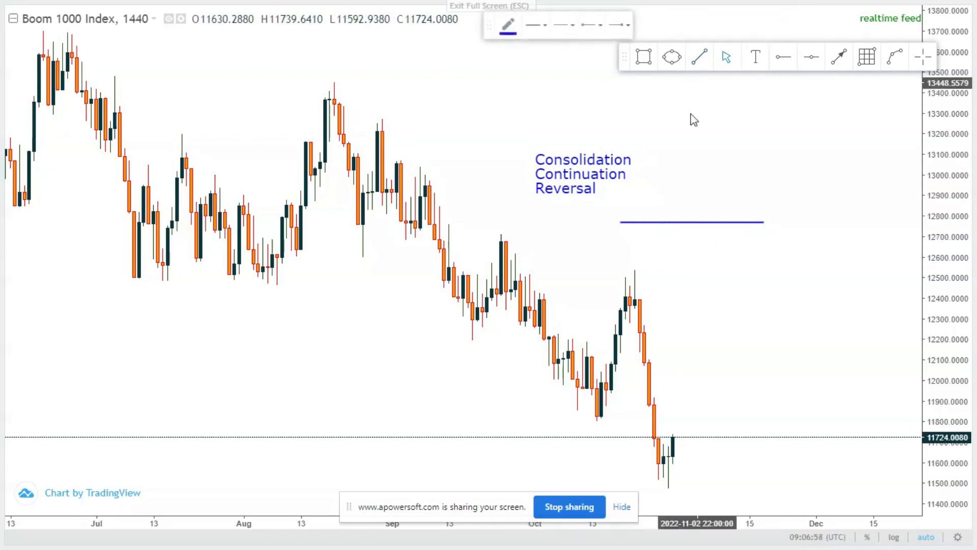
pyautogui.click(621, 252)
pyautogui.click(767, 268)
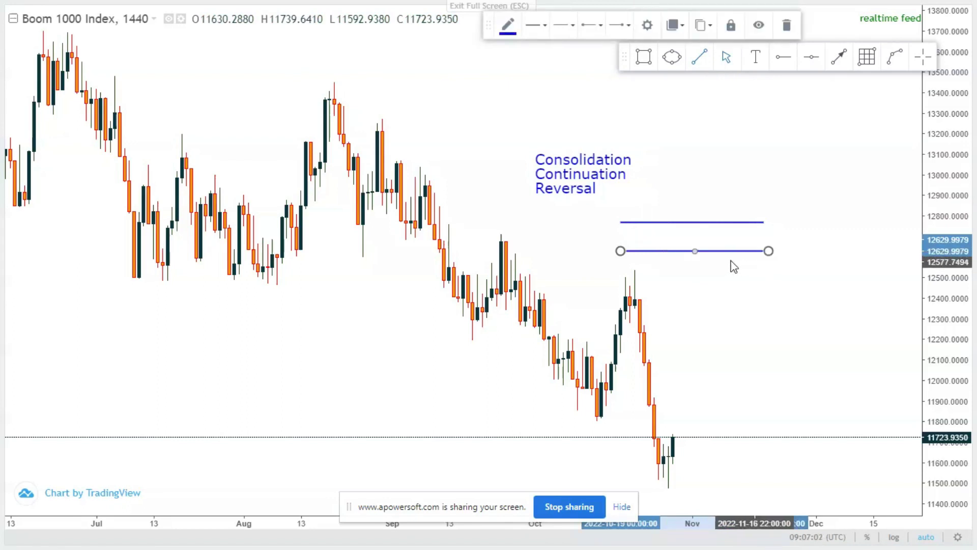
pyautogui.click(709, 296)
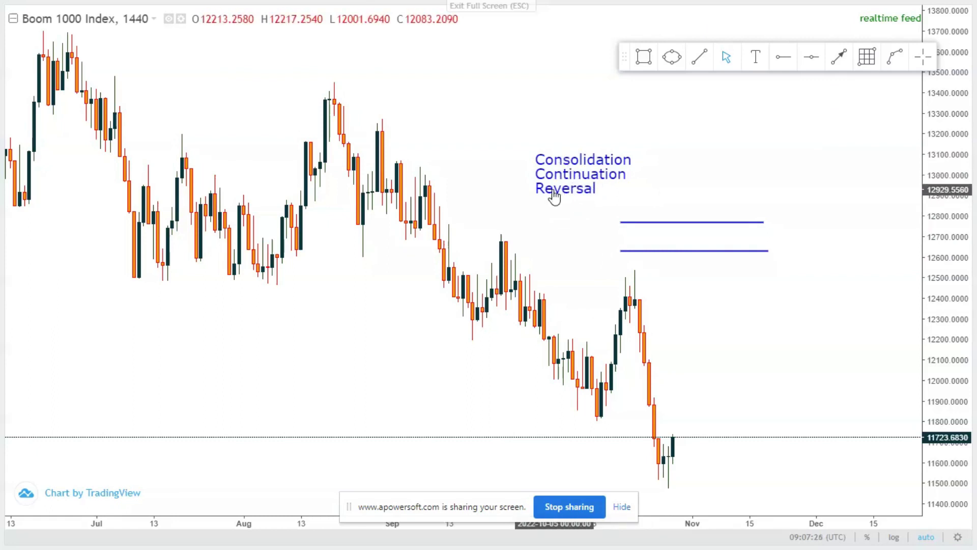
# Delete both parallel trend lines below the text note.
pyautogui.click(657, 252)
pyautogui.click(786, 25)
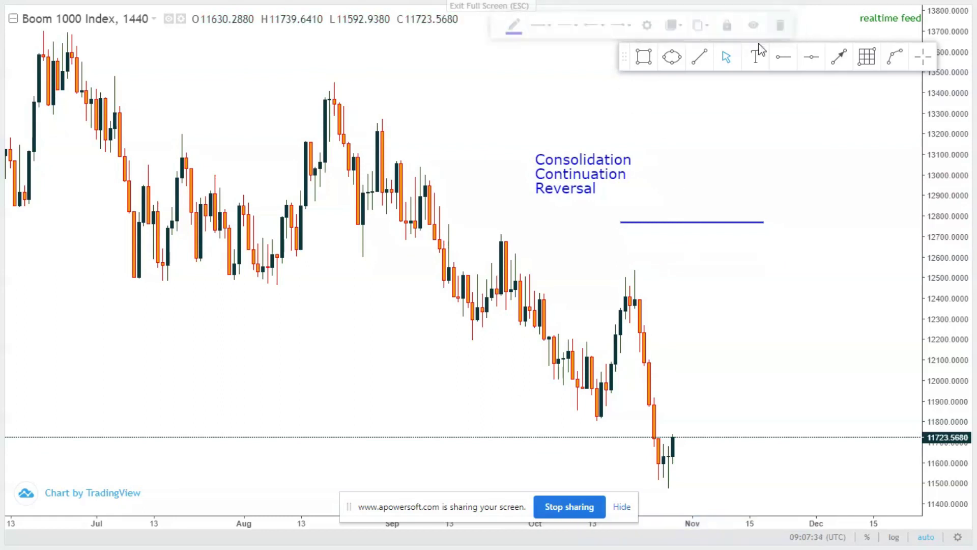
pyautogui.click(696, 223)
pyautogui.click(784, 25)
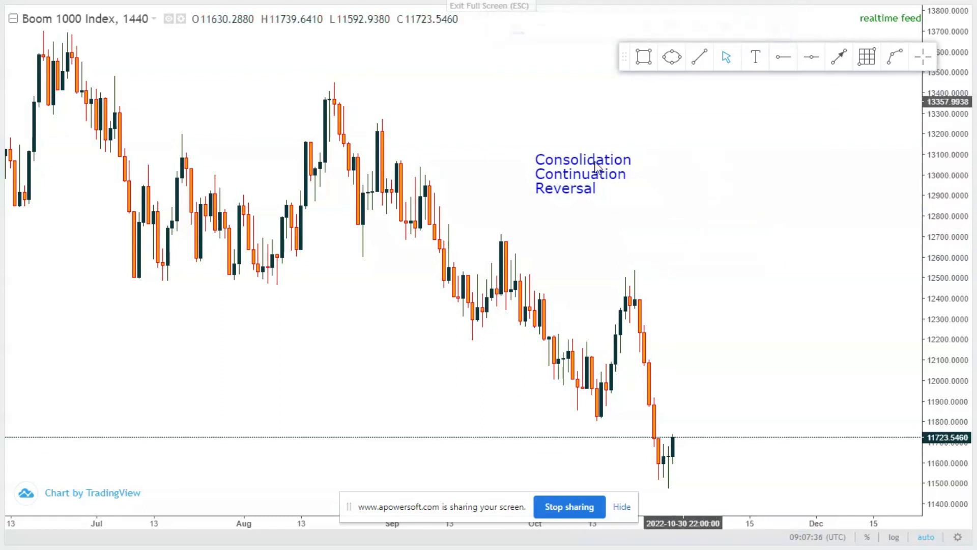
# Draw a horizontal trend line at about 12103 from the May 25 low to the October 4 candles.
pyautogui.moveTo(495, 300); pyautogui.dragTo(455, 300)
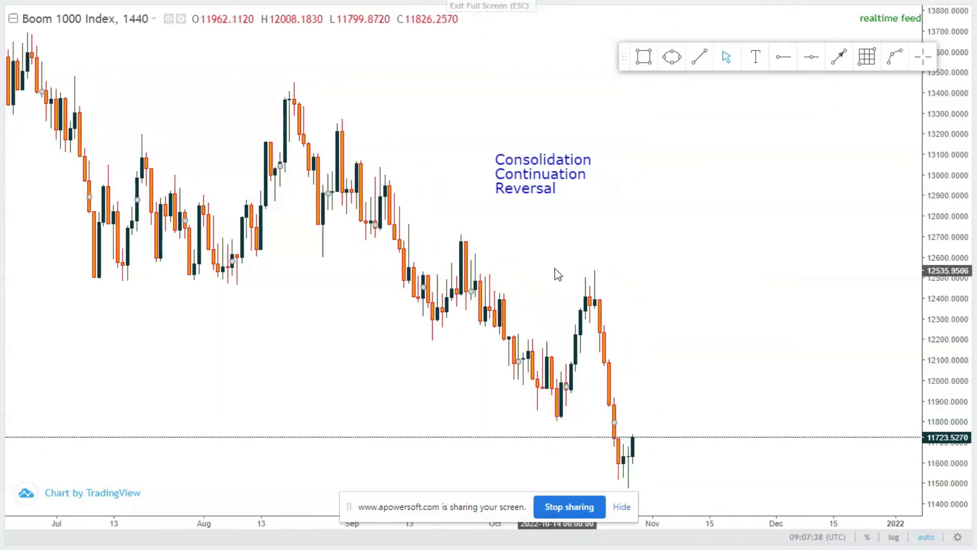
pyautogui.scroll(2, 555, 267)
pyautogui.moveTo(583, 281); pyautogui.dragTo(630, 295)
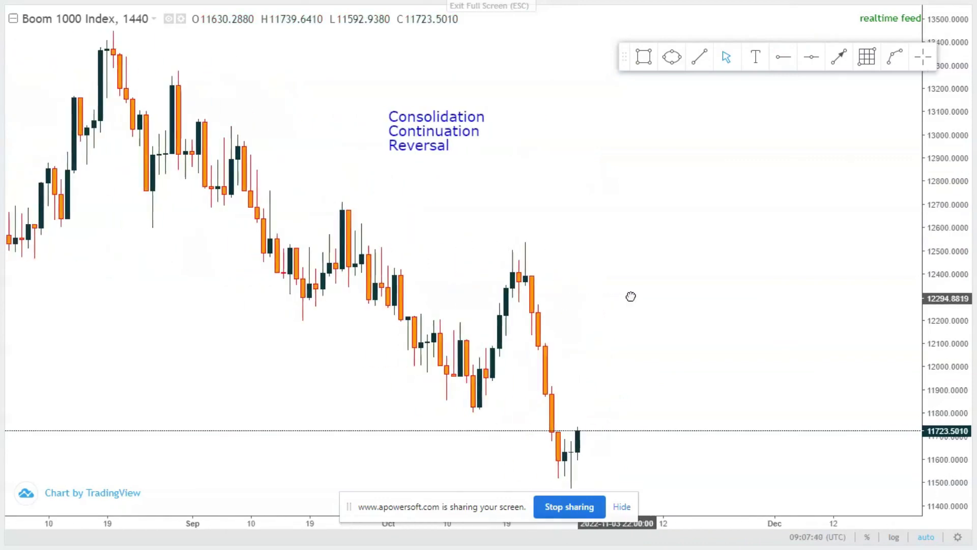
pyautogui.scroll(-4, 630, 293)
pyautogui.scroll(-2, 533, 300)
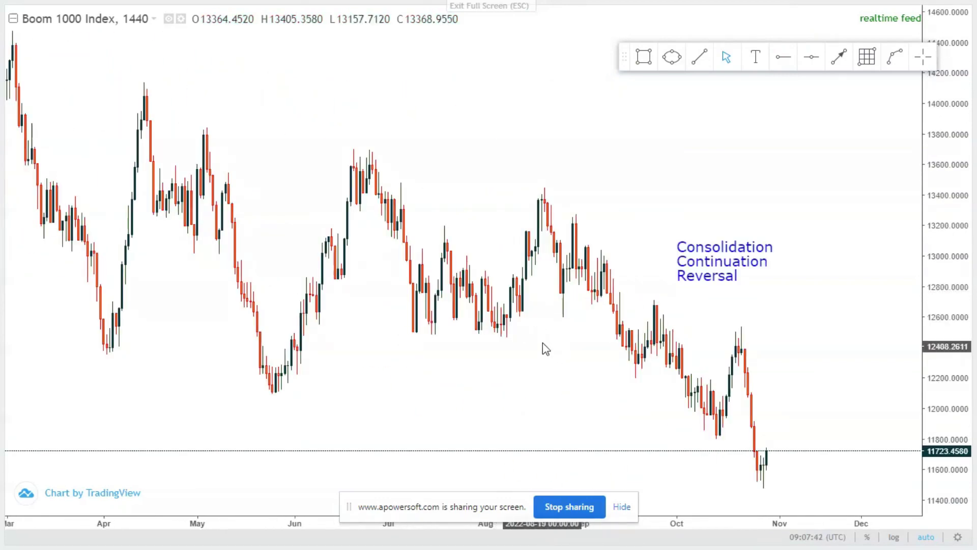
pyautogui.scroll(3, 539, 356)
pyautogui.moveTo(535, 363); pyautogui.dragTo(599, 372)
pyautogui.moveTo(499, 365); pyautogui.dragTo(541, 354)
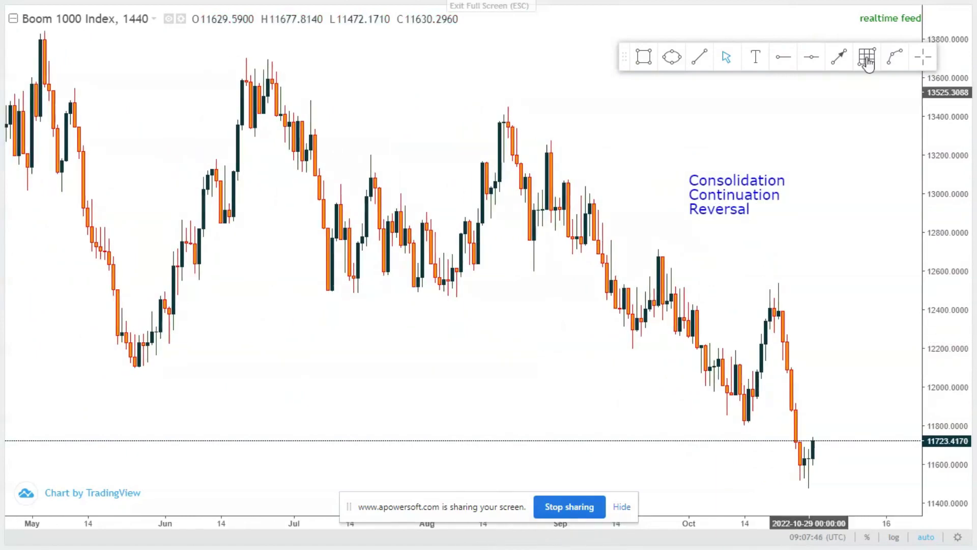
pyautogui.click(698, 58)
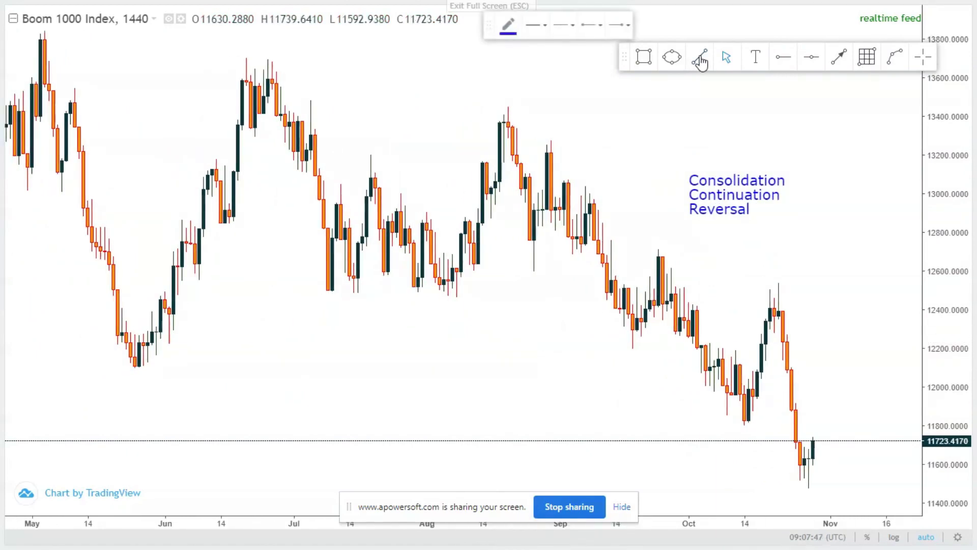
pyautogui.click(135, 367)
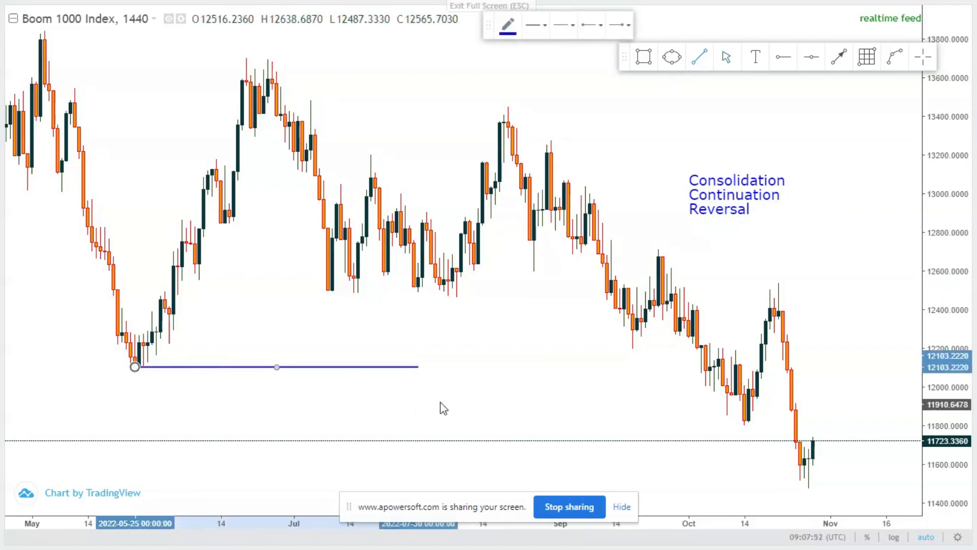
pyautogui.keyDown('shift'); pyautogui.click(701, 407); pyautogui.keyUp('shift')
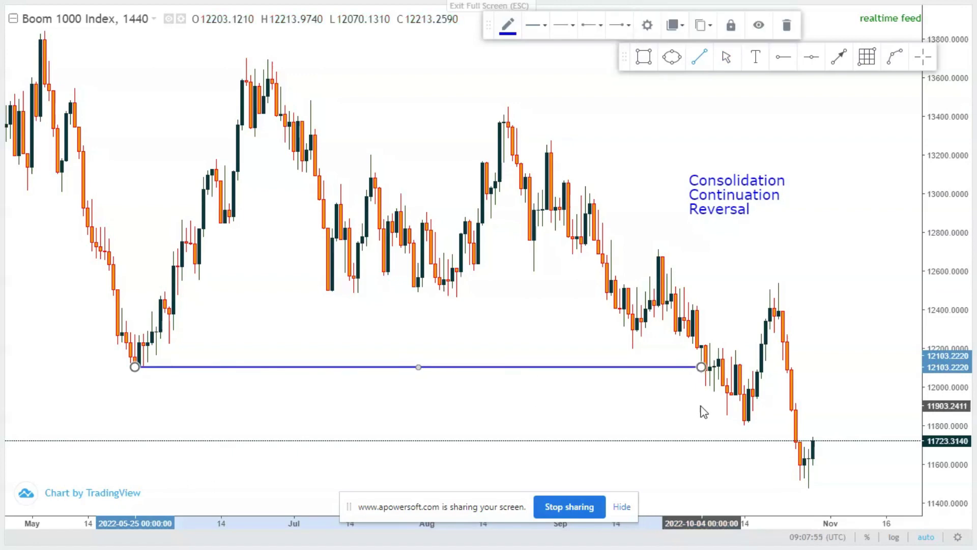
pyautogui.click(582, 396)
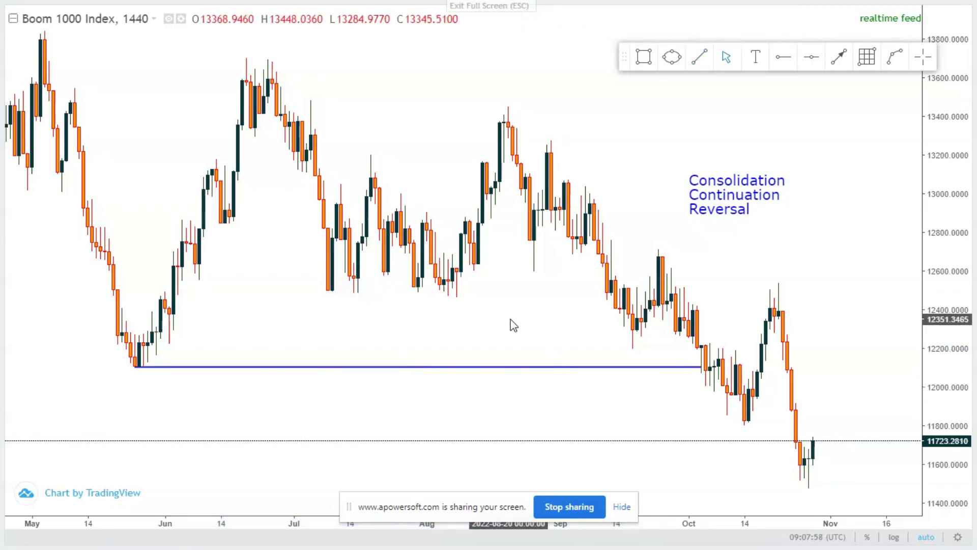
# Draw a horizontal trend line at the August high, about 13462, from August 19 to September 12.
pyautogui.scroll(3, 513, 325)
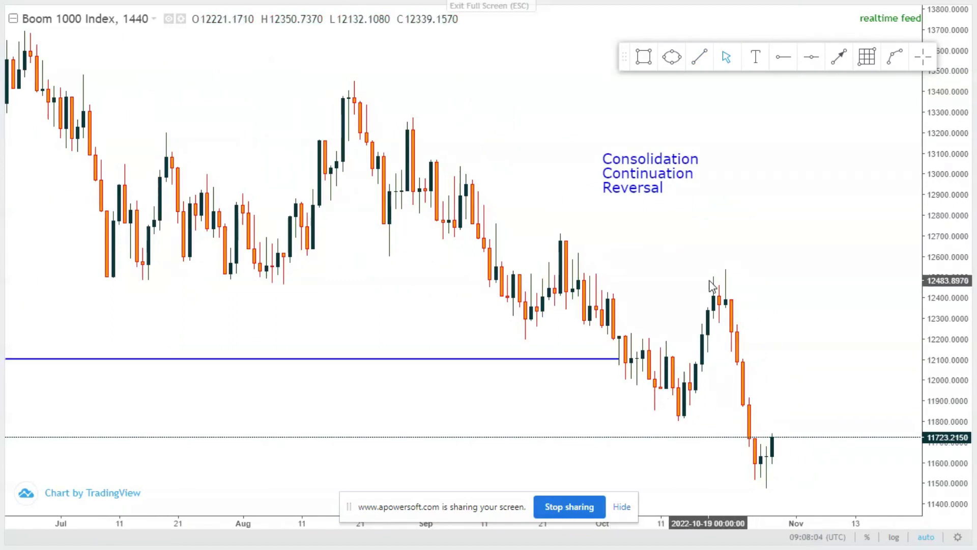
pyautogui.moveTo(163, 351); pyautogui.dragTo(349, 294)
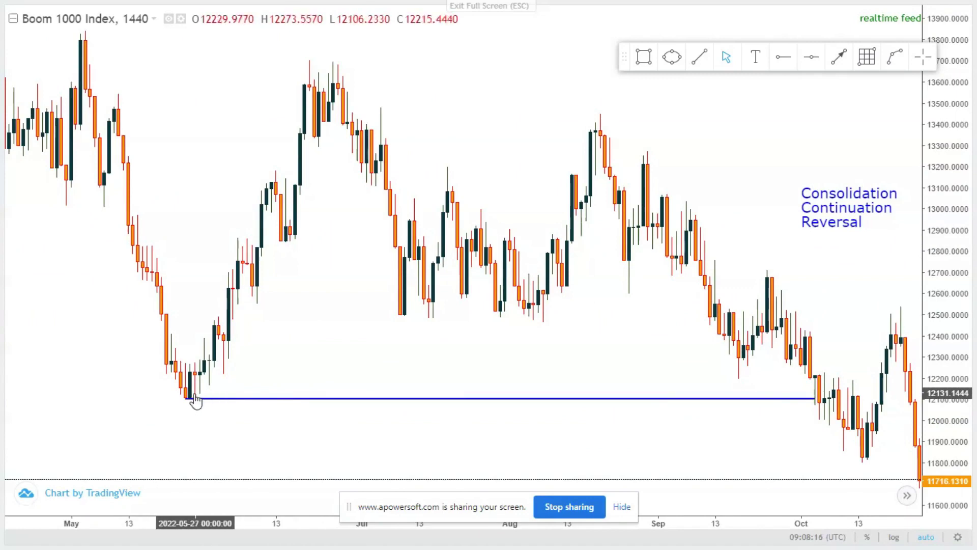
pyautogui.moveTo(488, 300); pyautogui.dragTo(396, 298)
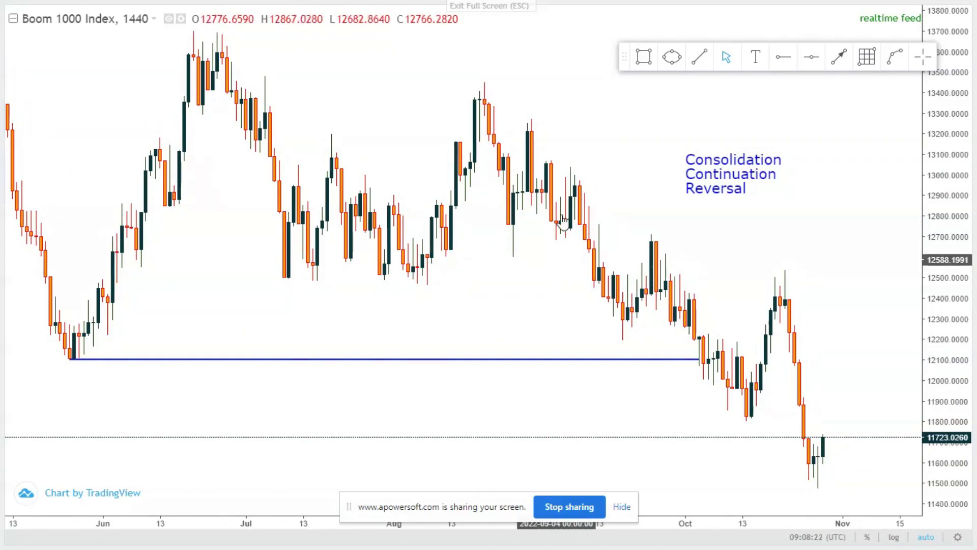
pyautogui.click(699, 57)
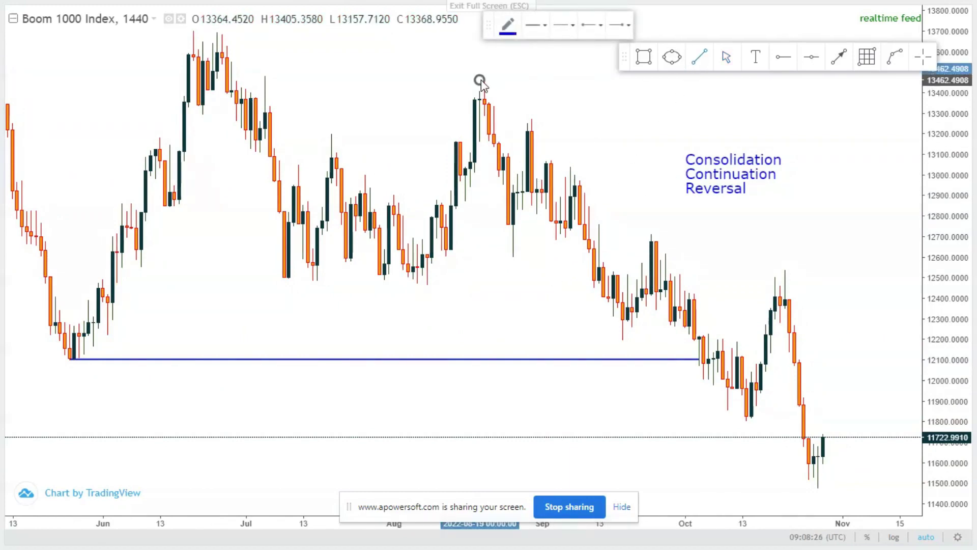
pyautogui.keyDown('shift'); pyautogui.click(628, 101); pyautogui.keyUp('shift')
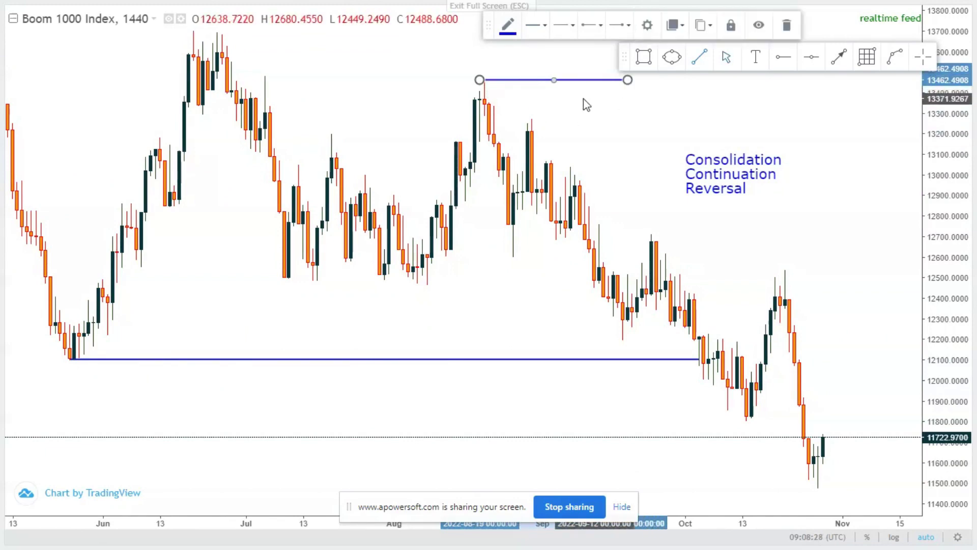
pyautogui.click(584, 100)
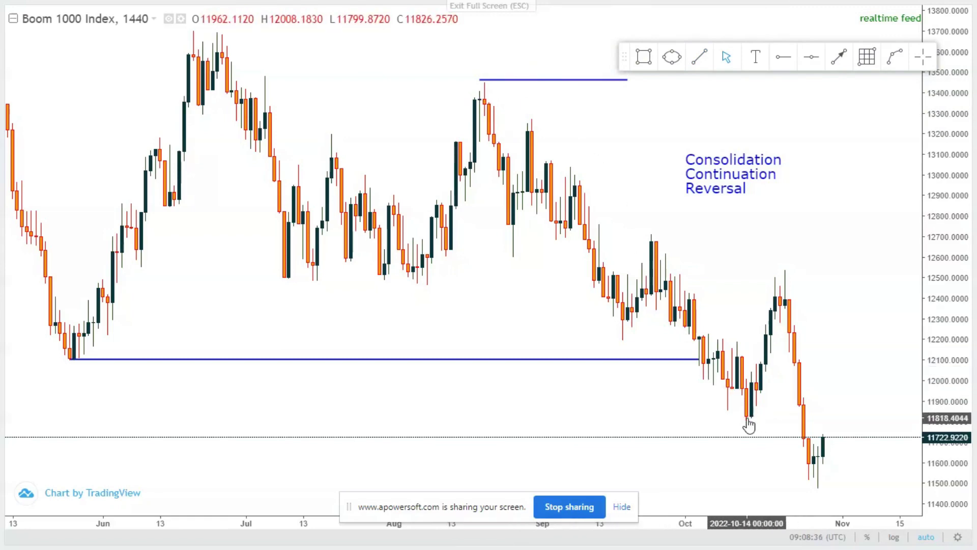
# Draw a short horizontal trend line at about 11801 beneath the mid-October swing low.
pyautogui.scroll(4, 886, 293)
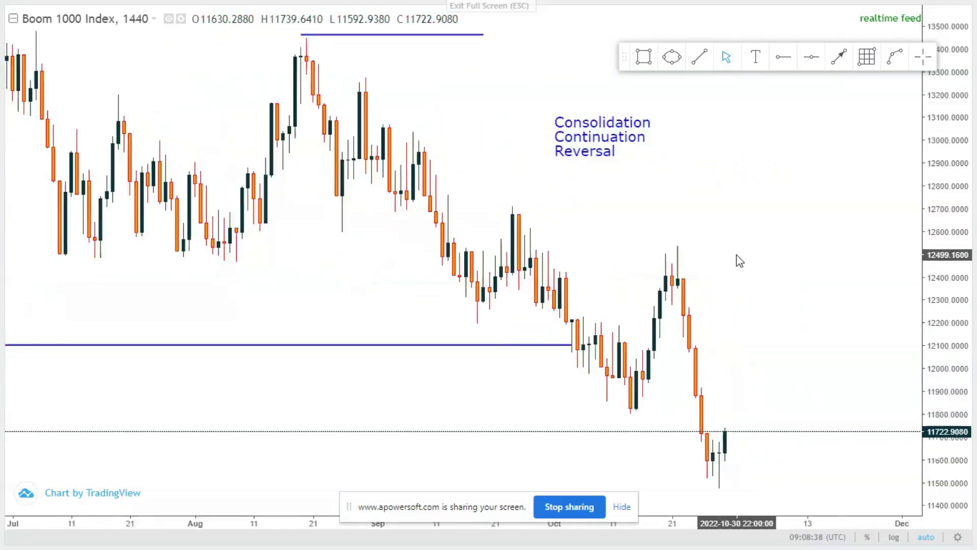
pyautogui.hscroll(-2, 732, 275)
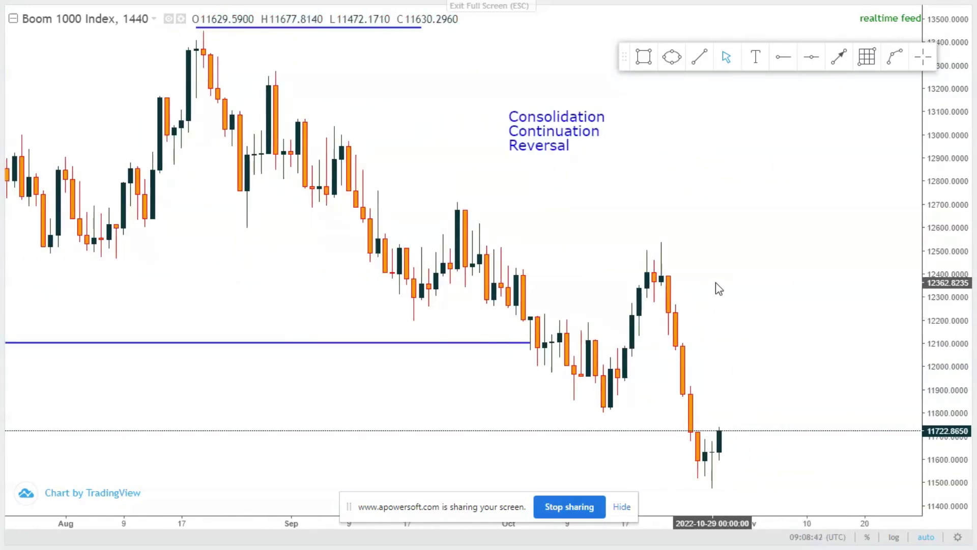
pyautogui.hscroll(-2, 715, 283)
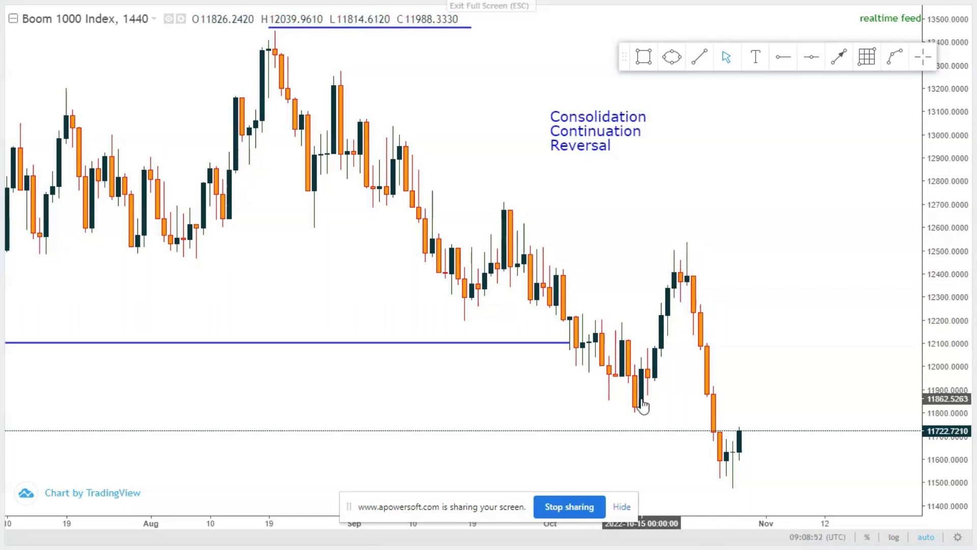
pyautogui.click(699, 56)
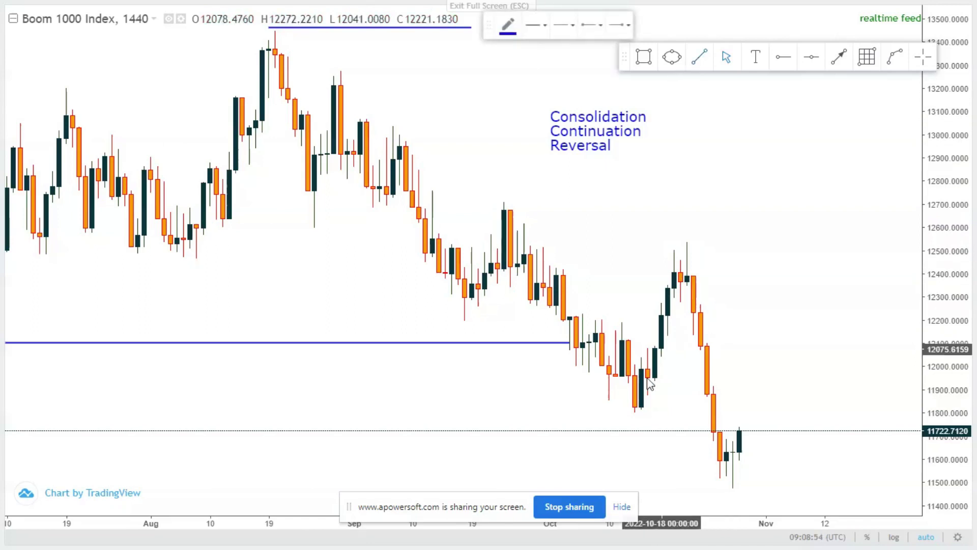
pyautogui.click(628, 412)
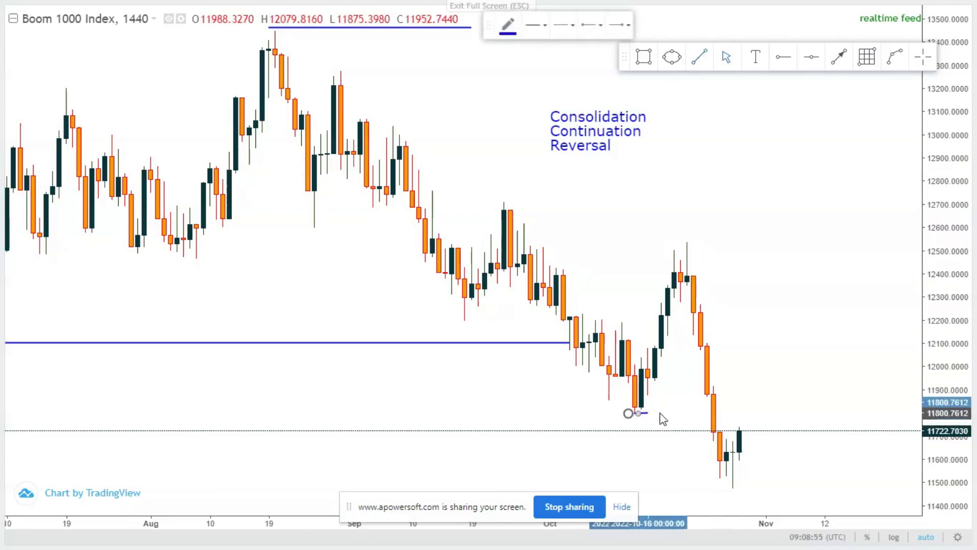
pyautogui.click(687, 413)
pyautogui.click(761, 347)
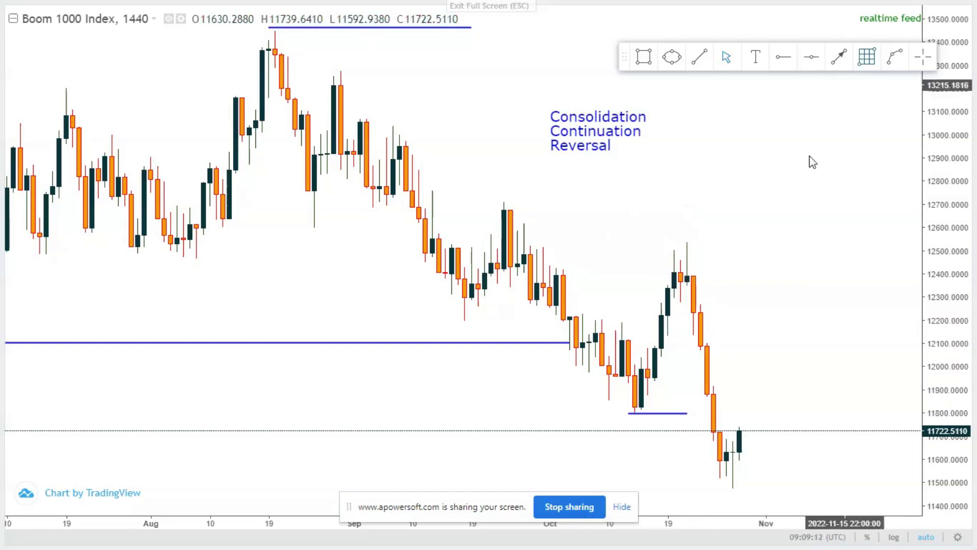
# Draw two Gann boxes, one from the mid-October low to the late-September high and one from the latest low to the October swing high.
pyautogui.click(634, 410)
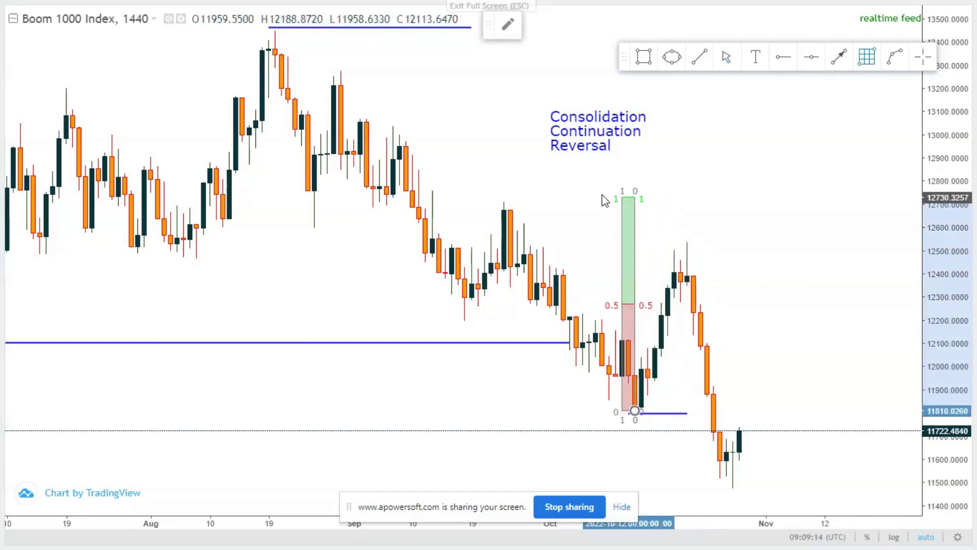
pyautogui.click(504, 202)
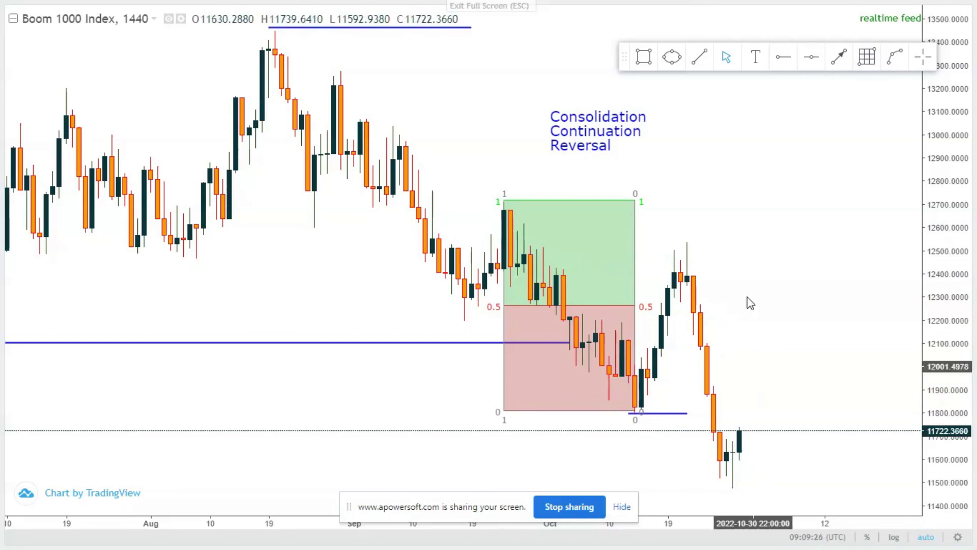
pyautogui.click(866, 57)
pyautogui.click(726, 486)
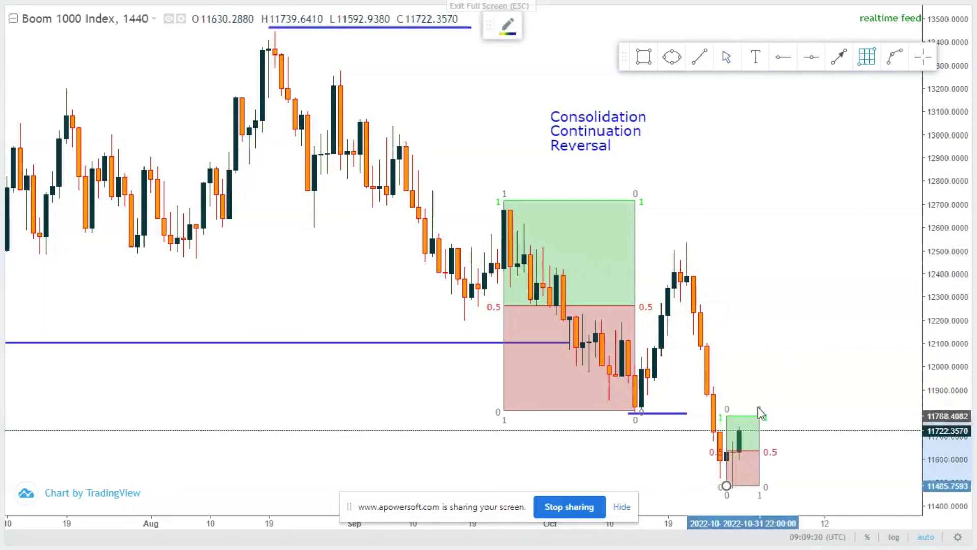
pyautogui.click(680, 246)
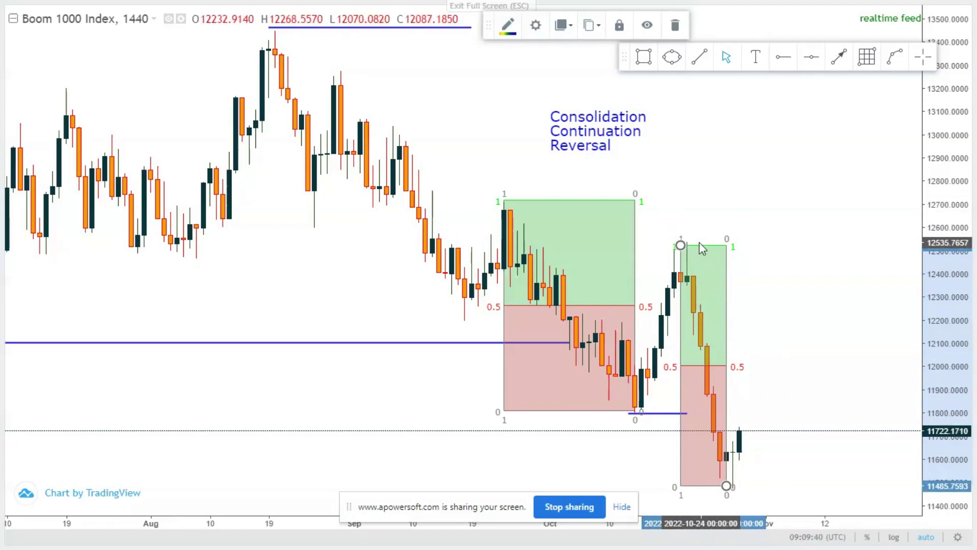
# Delete both Gann boxes from the chart.
pyautogui.click(675, 25)
pyautogui.click(627, 204)
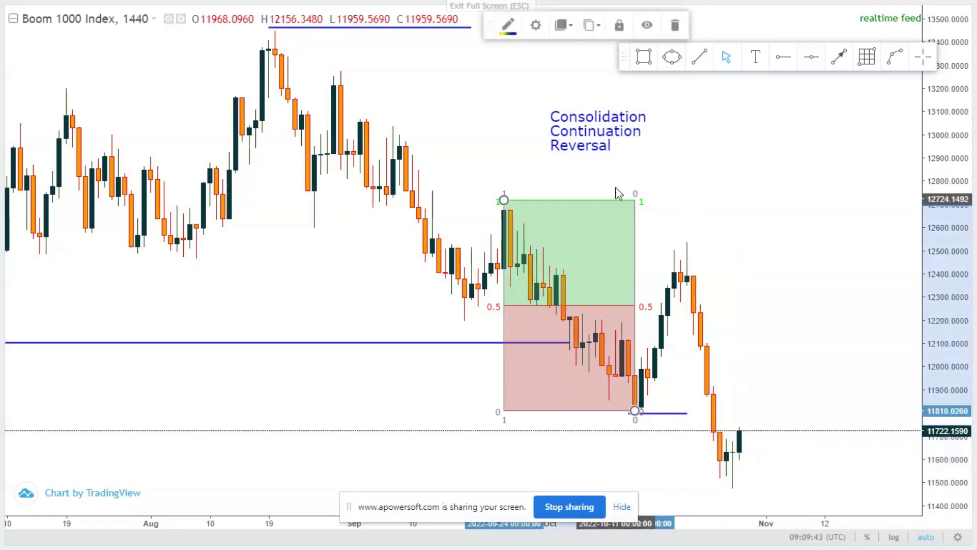
pyautogui.click(675, 25)
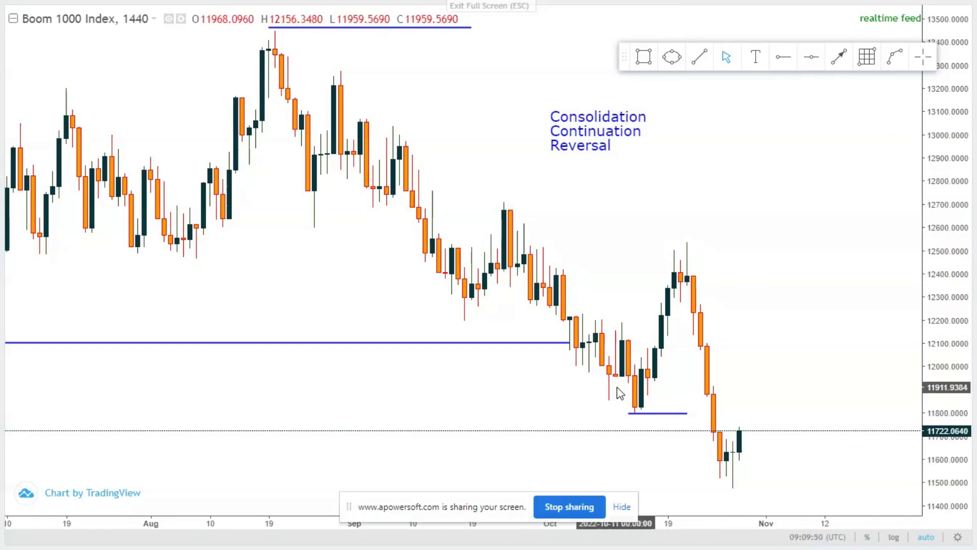
# Draw horizontal trend lines at the late-September high, about 12699, and at the mid-September low, about 12200.
pyautogui.click(699, 57)
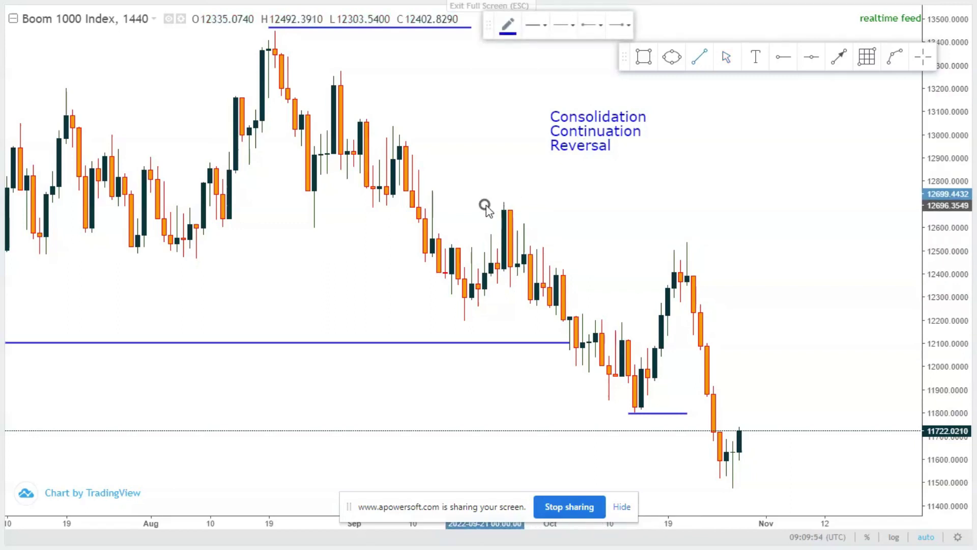
pyautogui.click(484, 204)
pyautogui.click(563, 204)
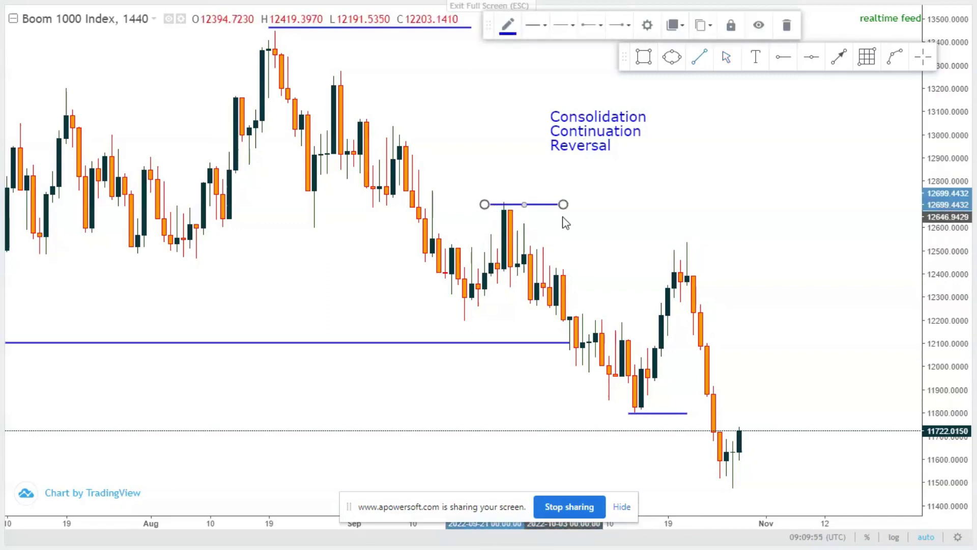
pyautogui.click(700, 58)
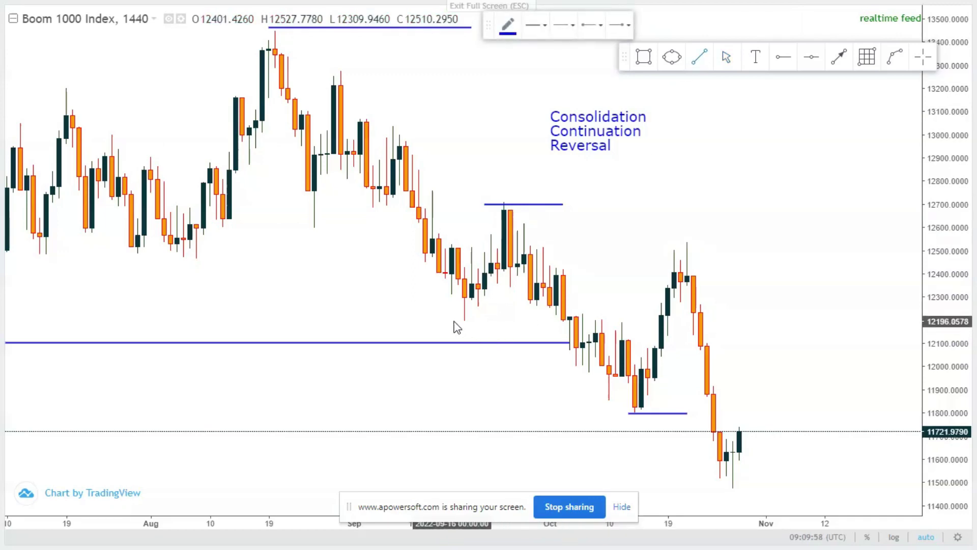
pyautogui.click(608, 318)
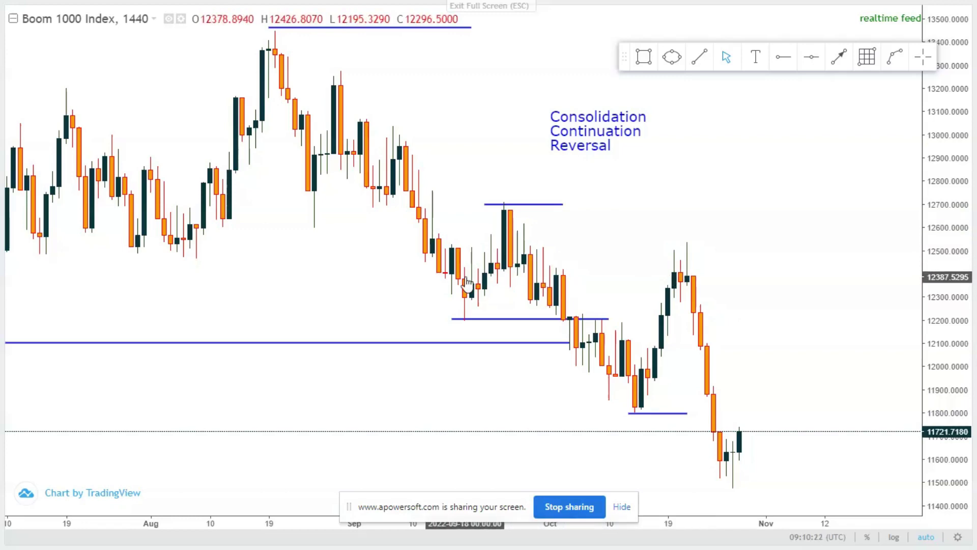
# Extend the trend line at the late-September high to early November, past the latest candle.
pyautogui.click(509, 206)
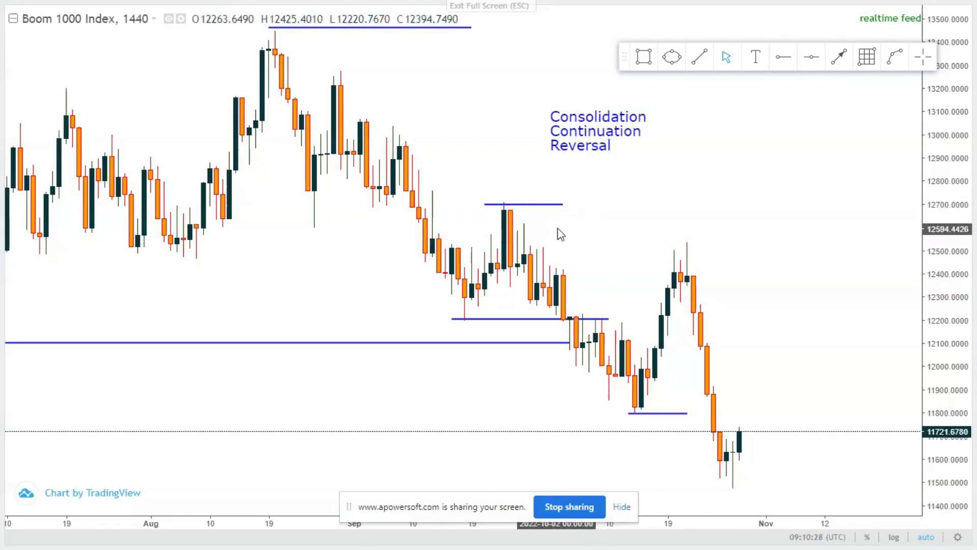
pyautogui.moveTo(563, 205); pyautogui.dragTo(787, 216)
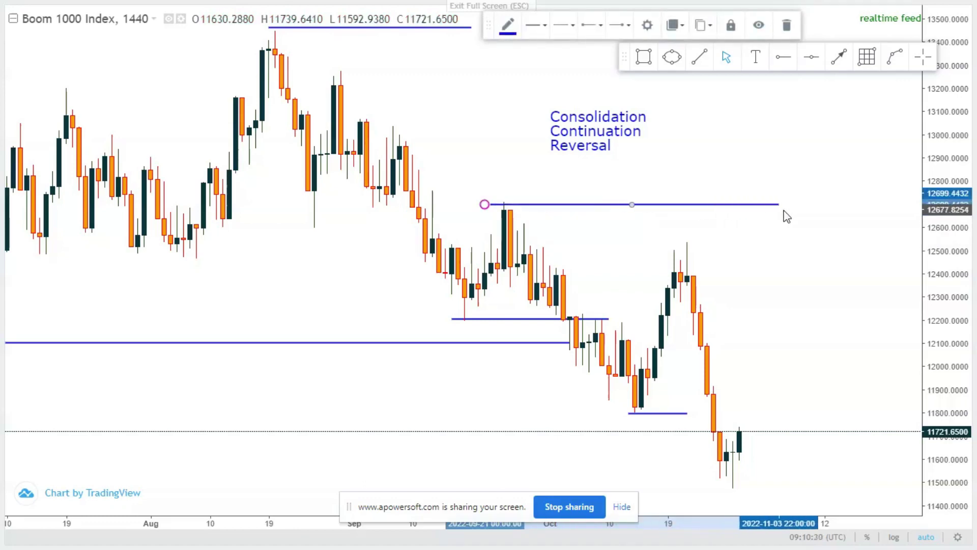
pyautogui.click(741, 236)
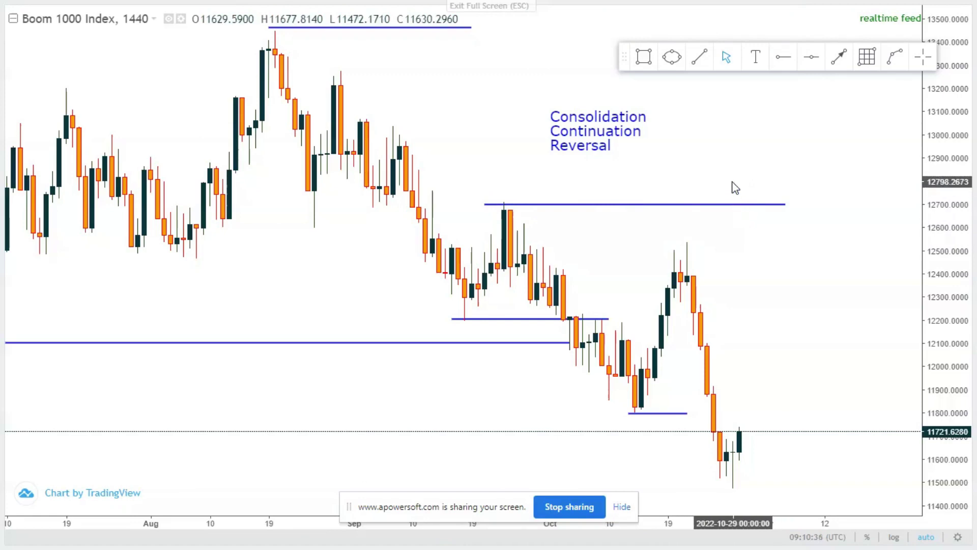
pyautogui.scroll(-3, 676, 176)
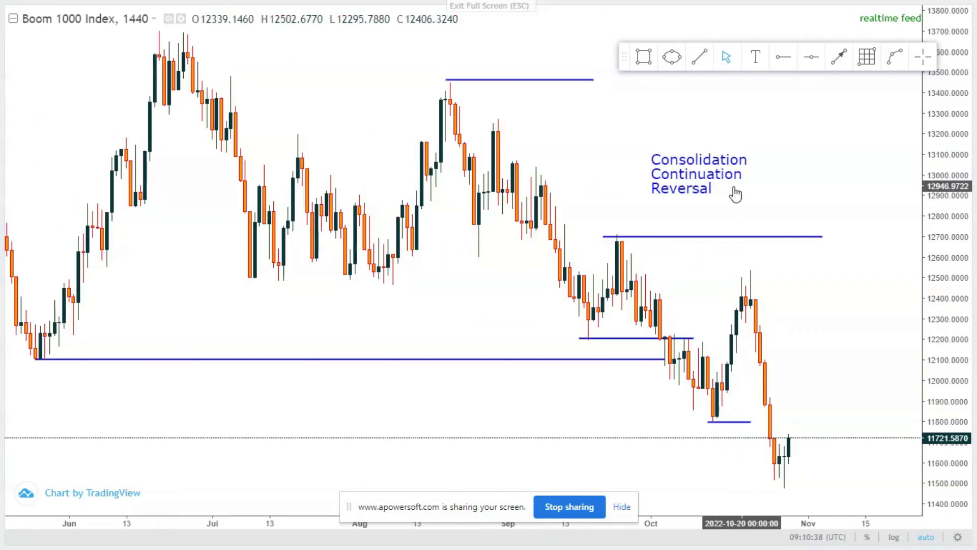
pyautogui.hscroll(3, 735, 194)
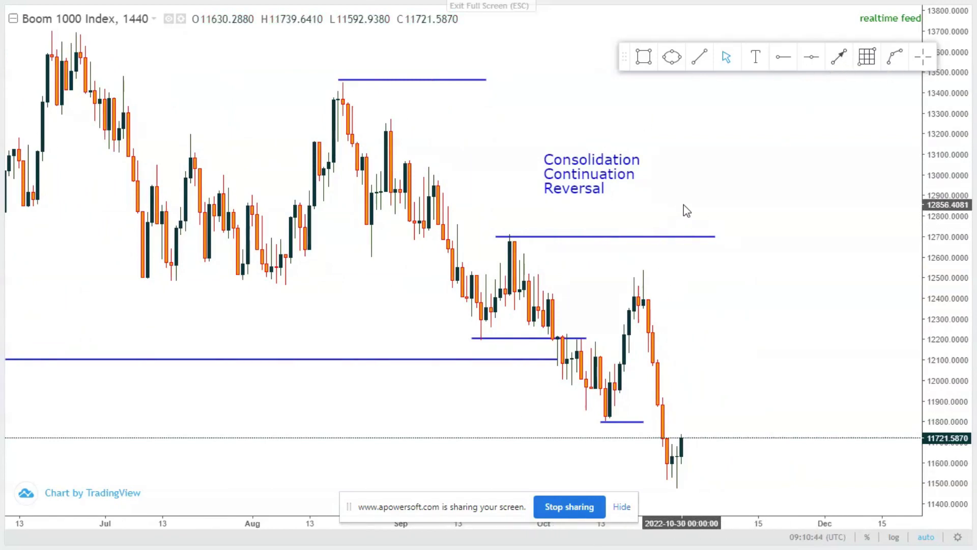
pyautogui.click(869, 60)
pyautogui.click(671, 202)
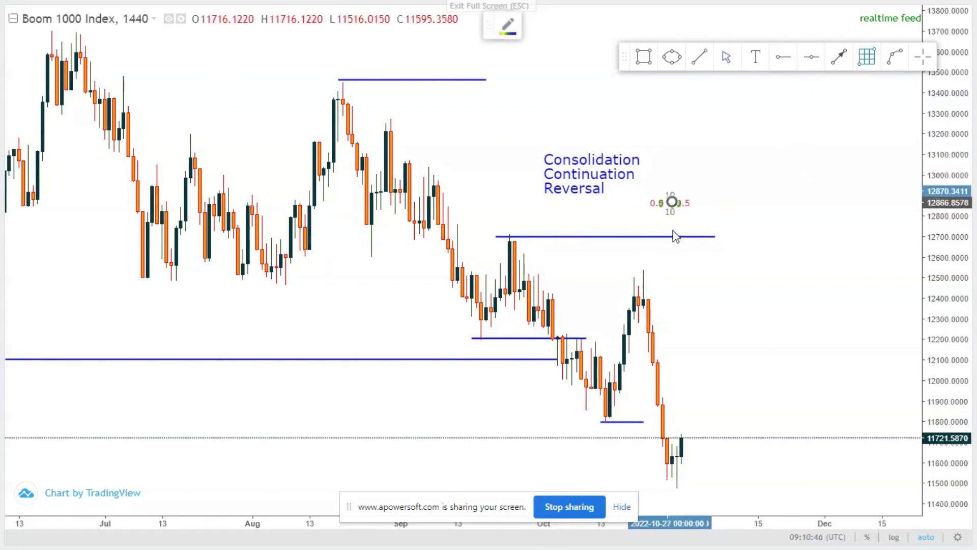
pyautogui.click(691, 342)
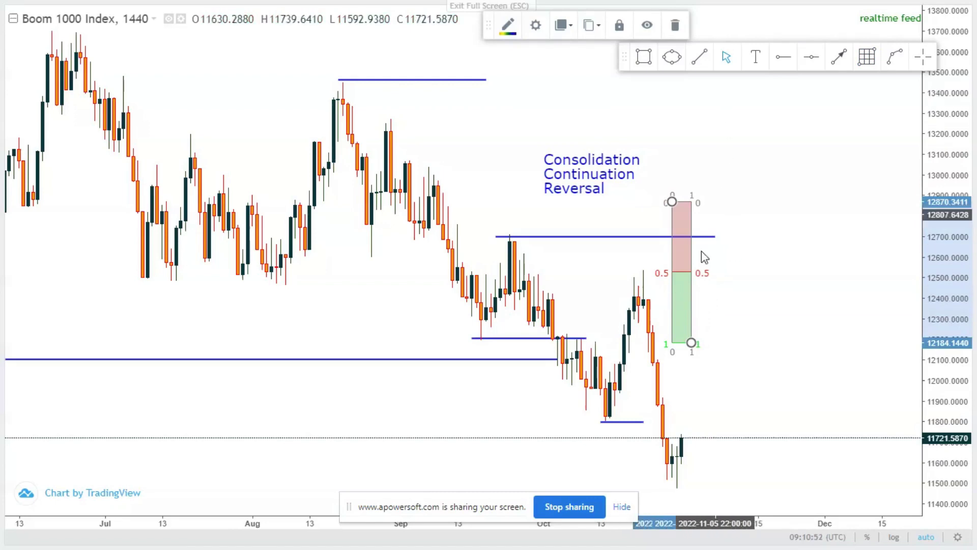
pyautogui.click(675, 24)
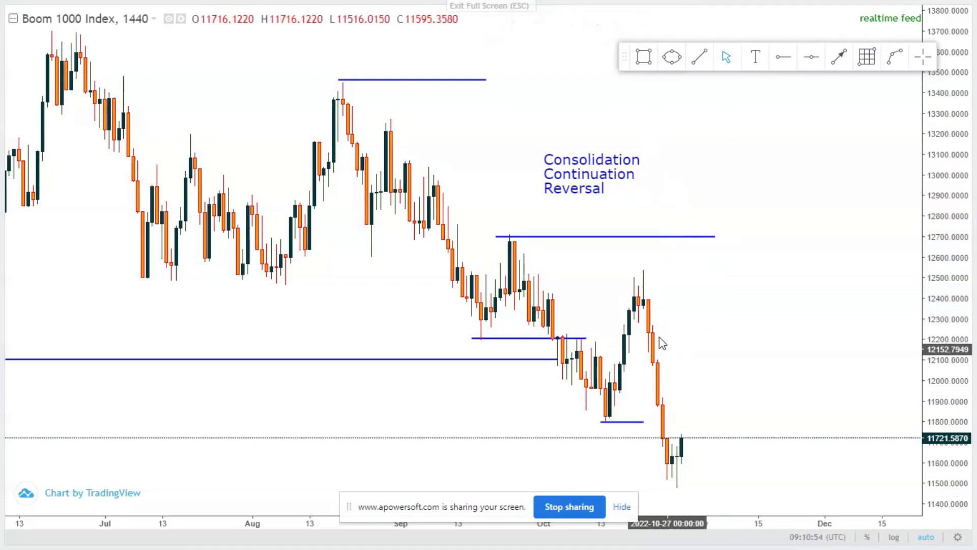
# Draw a Gann box from the October 14 low, about 11810, to the late-September high, about 12699.
pyautogui.scroll(3, 702, 325)
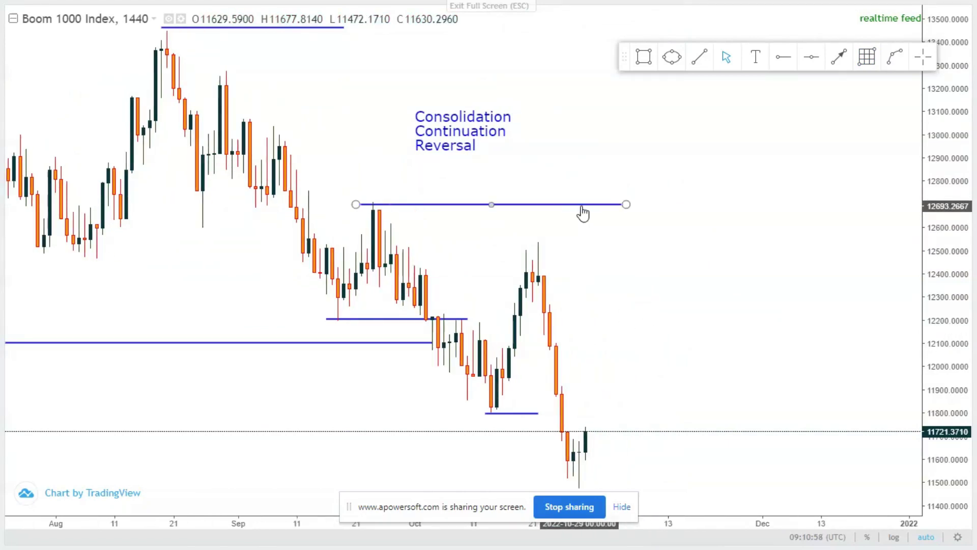
pyautogui.scroll(2, 602, 345)
pyautogui.moveTo(602, 345); pyautogui.dragTo(704, 351)
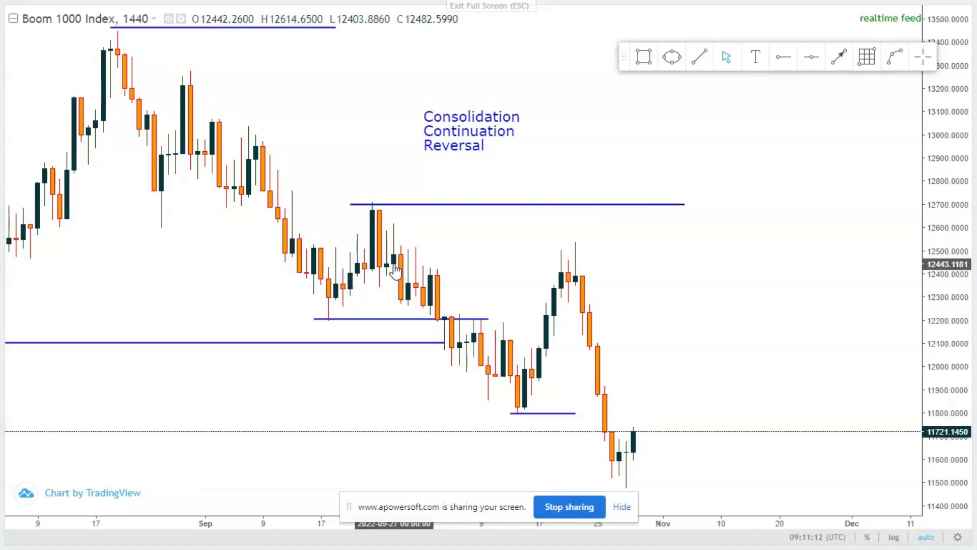
pyautogui.click(873, 57)
pyautogui.click(518, 416)
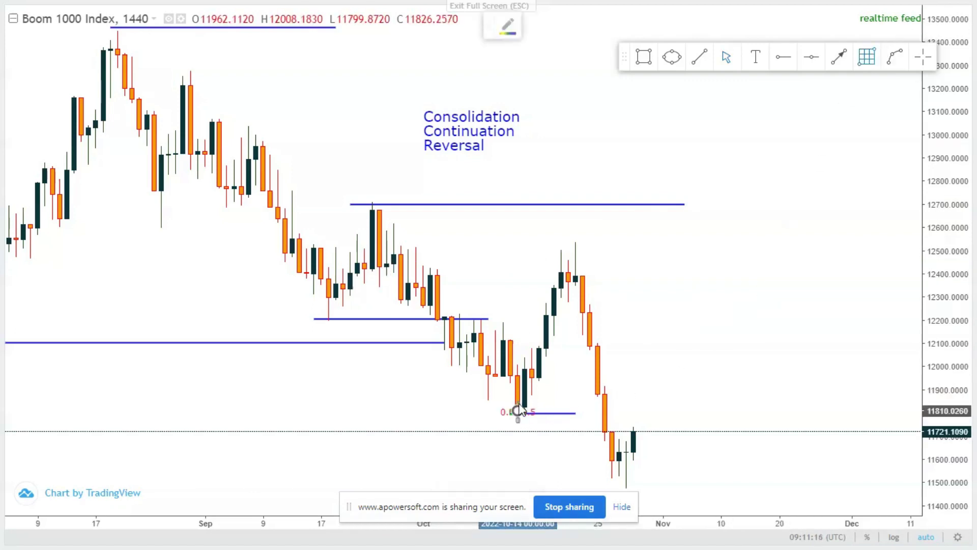
pyautogui.click(368, 206)
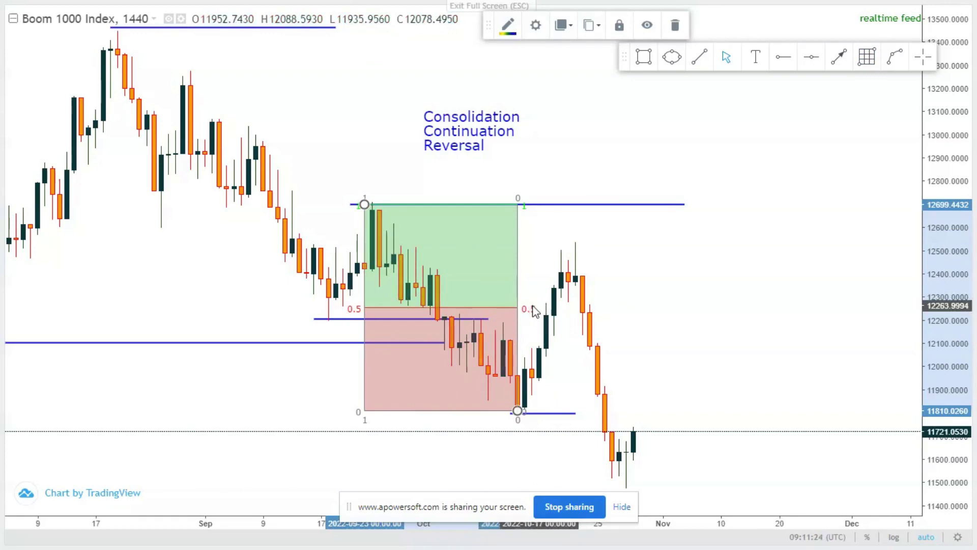
# Draw a short horizontal trend line at about 12408 across the candle-body tops of the October swing high.
pyautogui.scroll(2, 526, 312)
pyautogui.scroll(5, 590, 293)
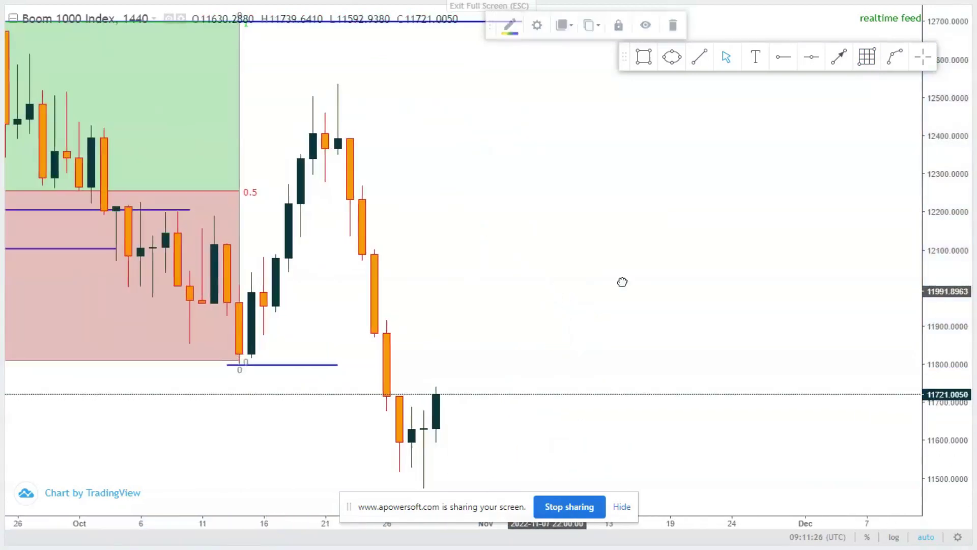
pyautogui.scroll(-3, 562, 292)
pyautogui.click(456, 258)
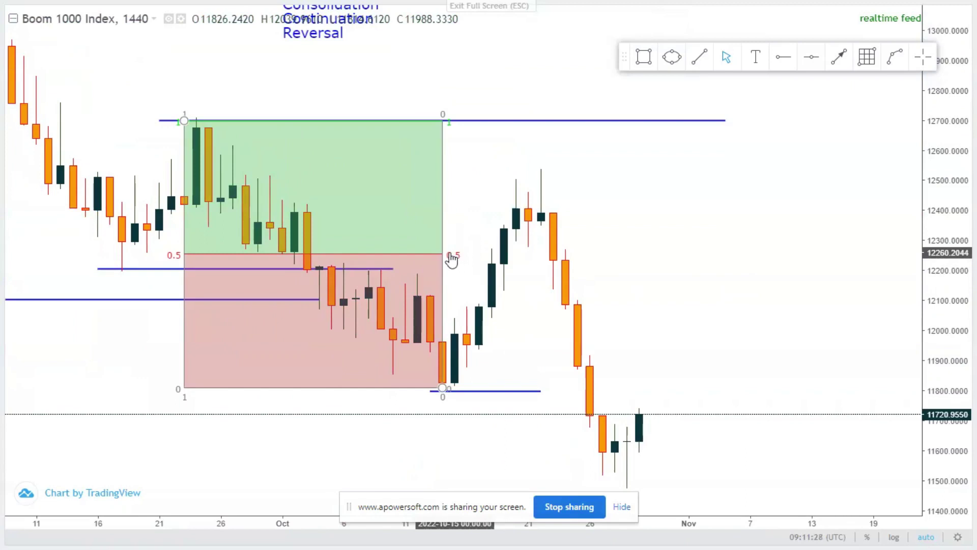
pyautogui.click(456, 249)
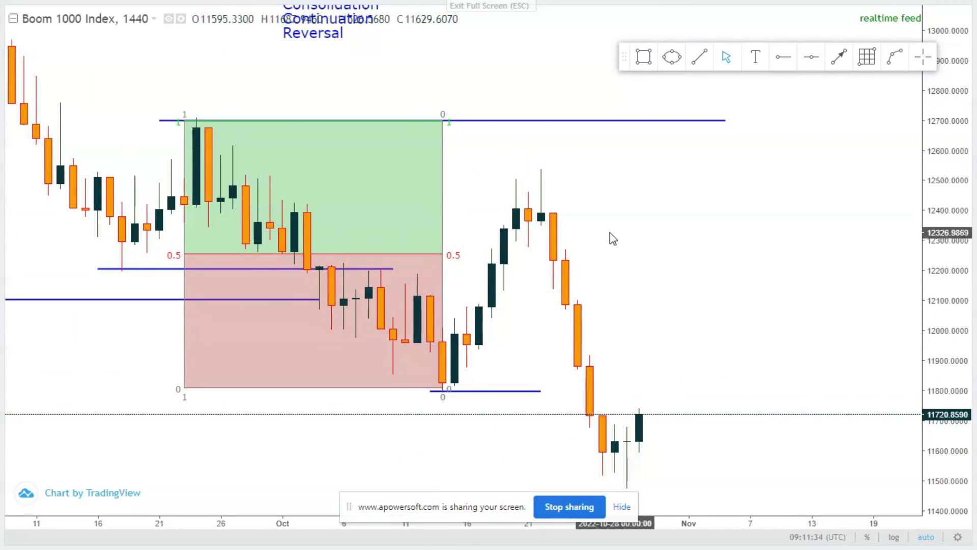
pyautogui.click(699, 59)
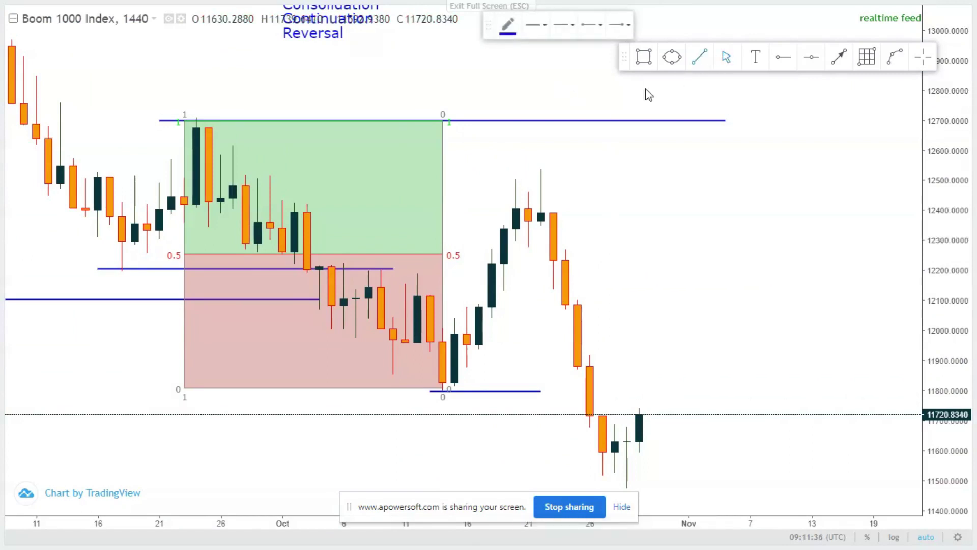
pyautogui.click(498, 208)
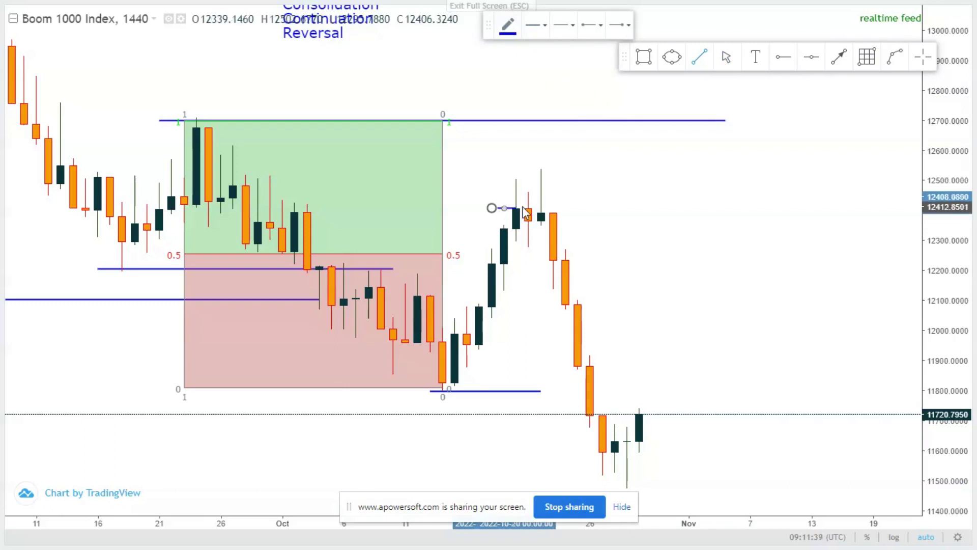
pyautogui.click(610, 223)
pyautogui.click(580, 176)
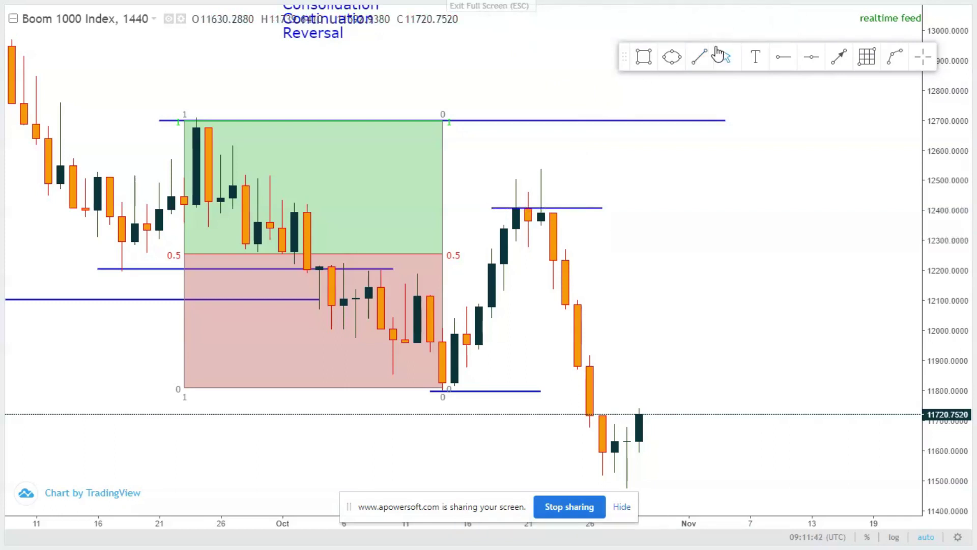
# Draw a horizontal trend line at about 12503 from October 19 to October 29 across the wicks of the October swing high.
pyautogui.click(704, 57)
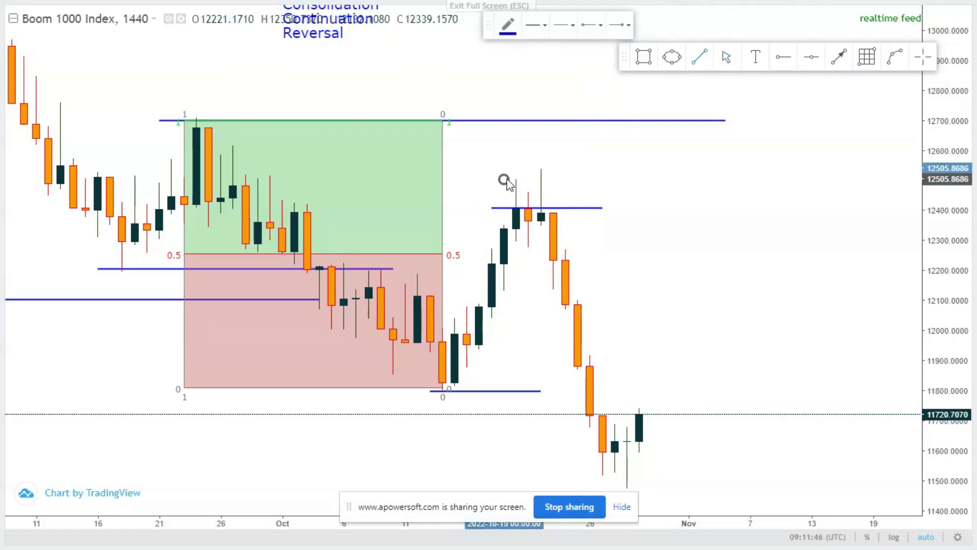
pyautogui.click(504, 180)
pyautogui.click(629, 194)
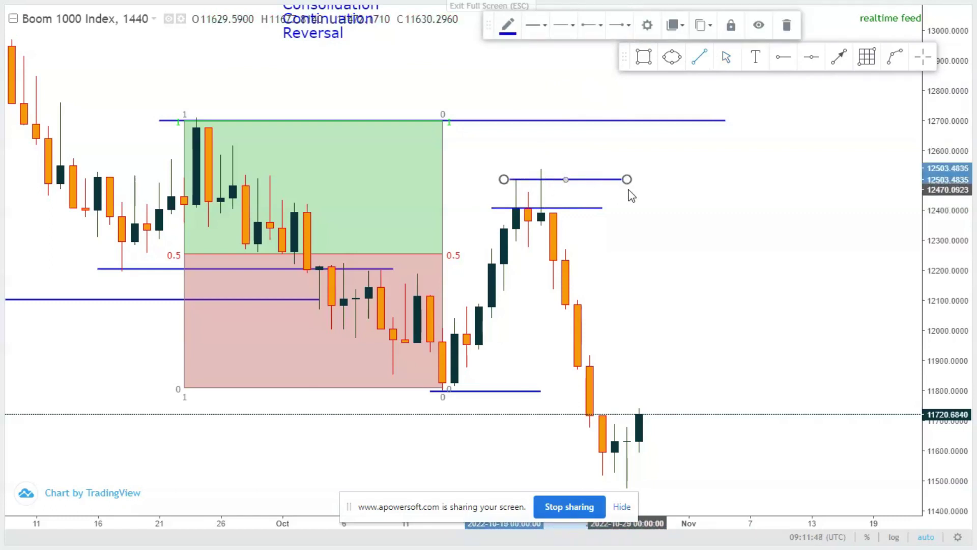
pyautogui.click(606, 249)
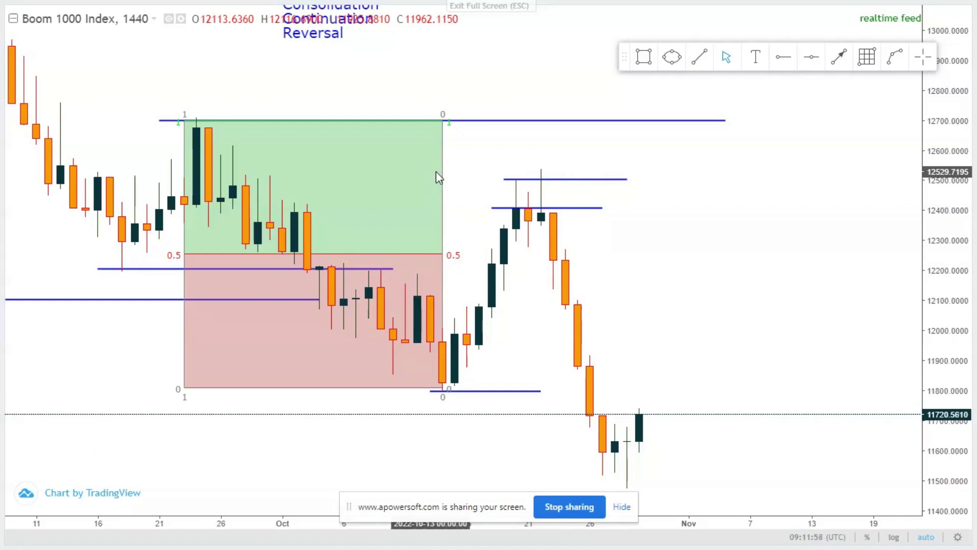
# Delete the Gann box between the late-September high and the mid-October low.
pyautogui.scroll(-3, 422, 219)
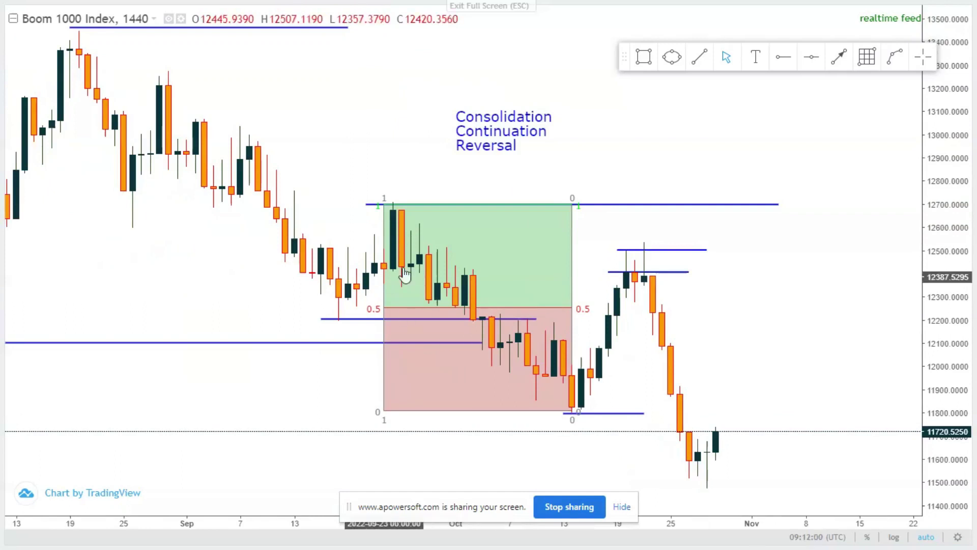
pyautogui.scroll(1, 458, 283)
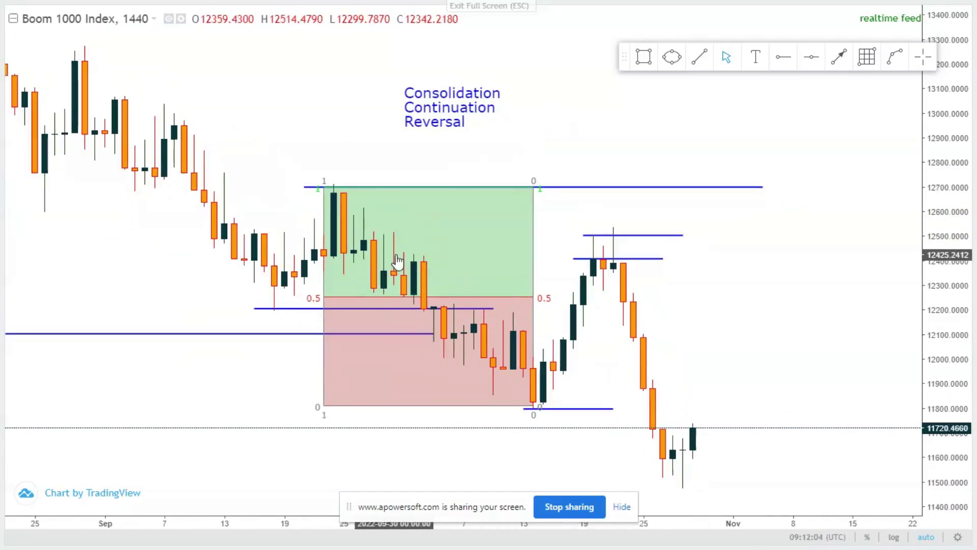
pyautogui.click(537, 304)
pyautogui.click(678, 26)
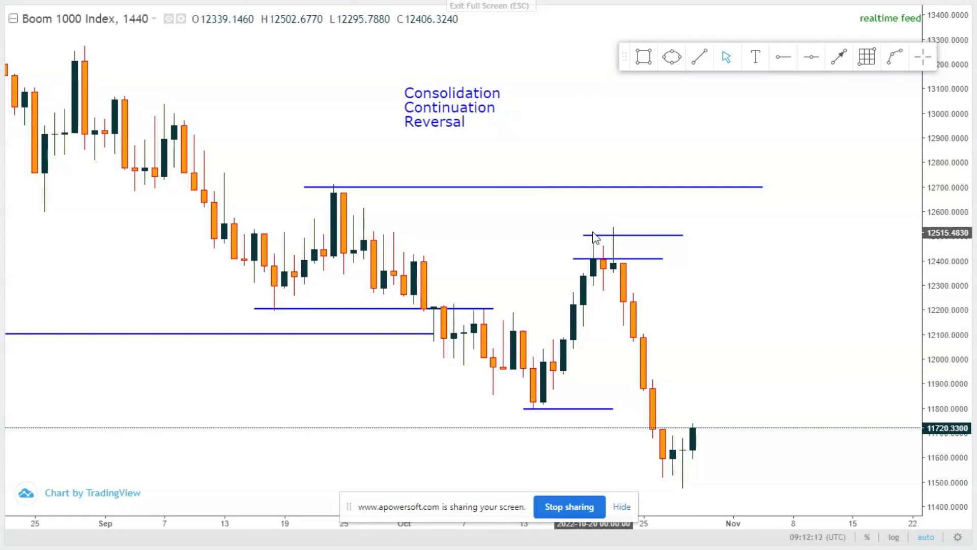
# Extend the start of the 12503 trend line back to October 17 and change its color to red.
pyautogui.click(592, 236)
pyautogui.scroll(2, 670, 277)
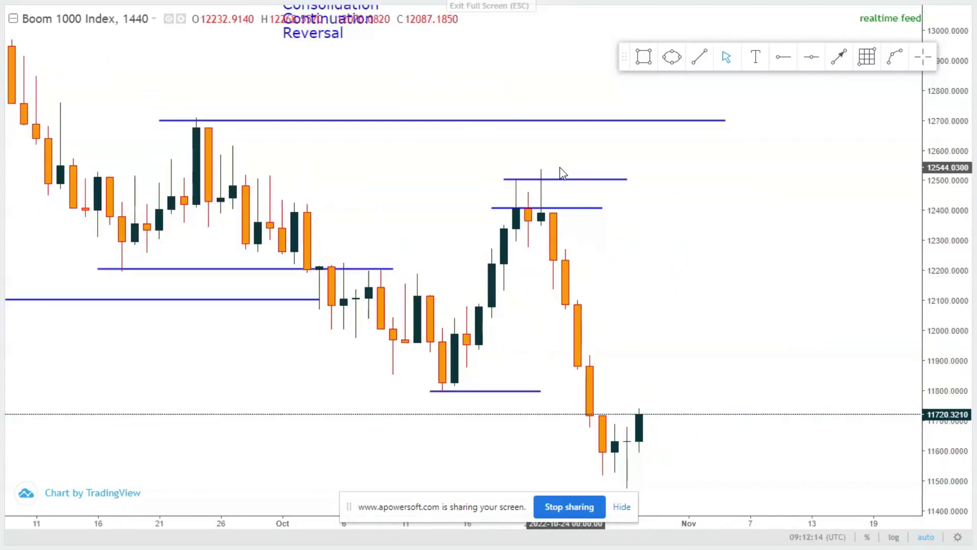
pyautogui.moveTo(507, 183); pyautogui.dragTo(478, 179)
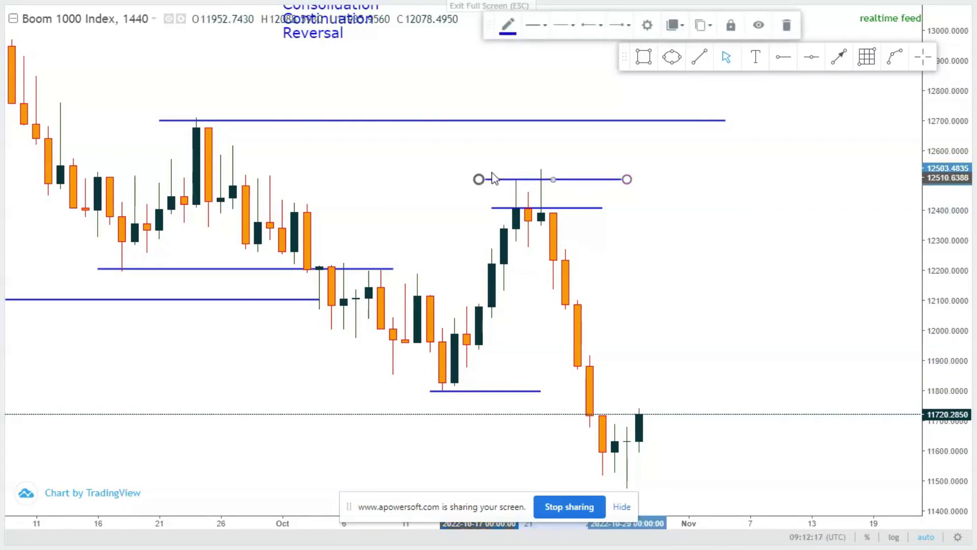
pyautogui.click(504, 28)
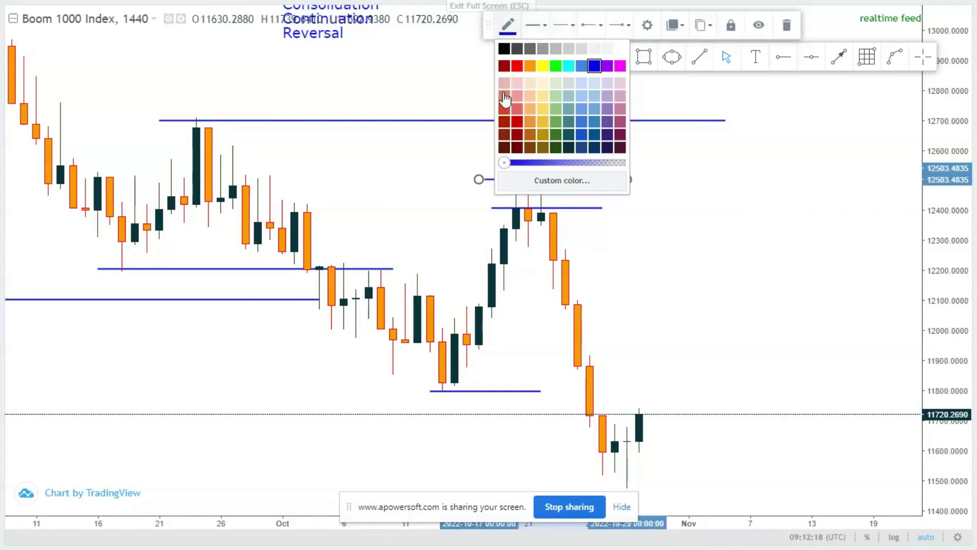
pyautogui.click(519, 67)
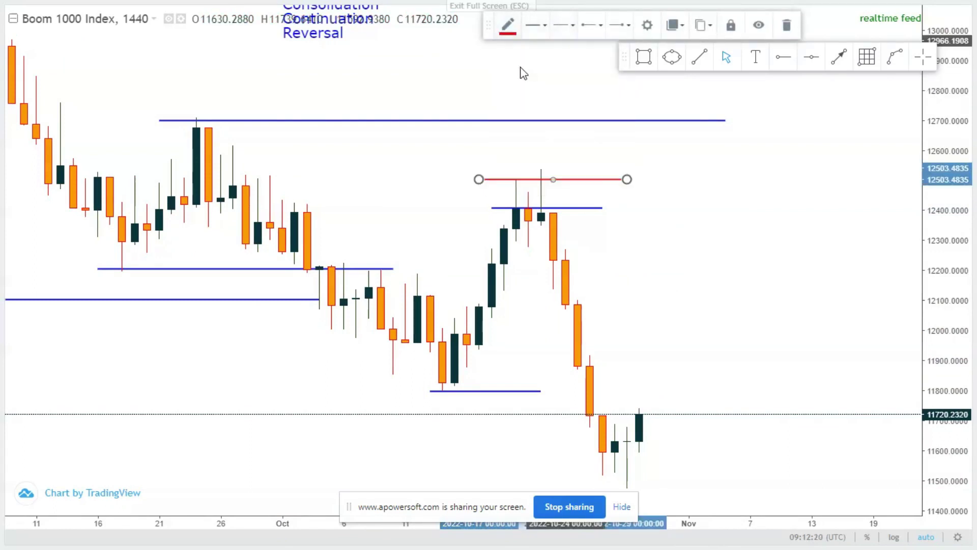
pyautogui.click(537, 210)
pyautogui.press('Escape')
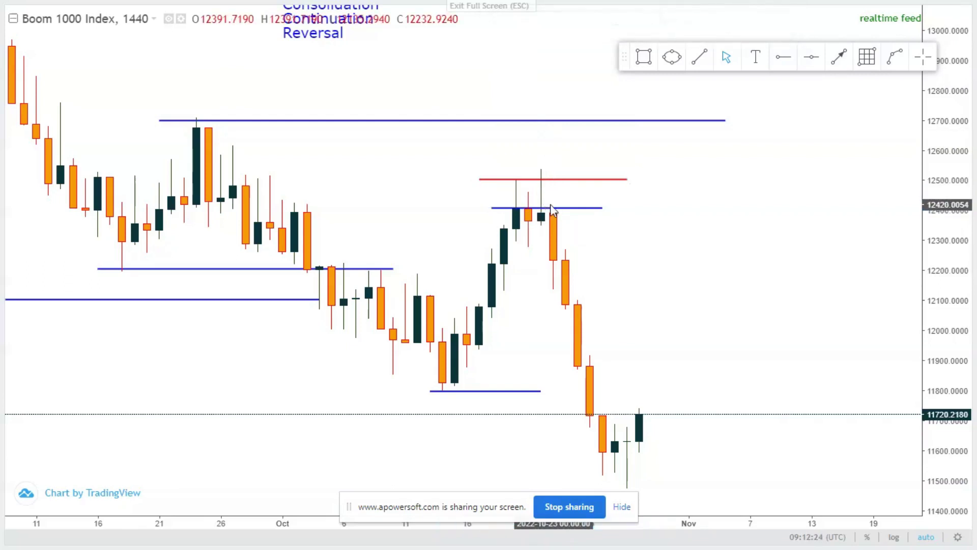
# Change the color of the 12408 trend line at the October swing high to red.
pyautogui.click(542, 216)
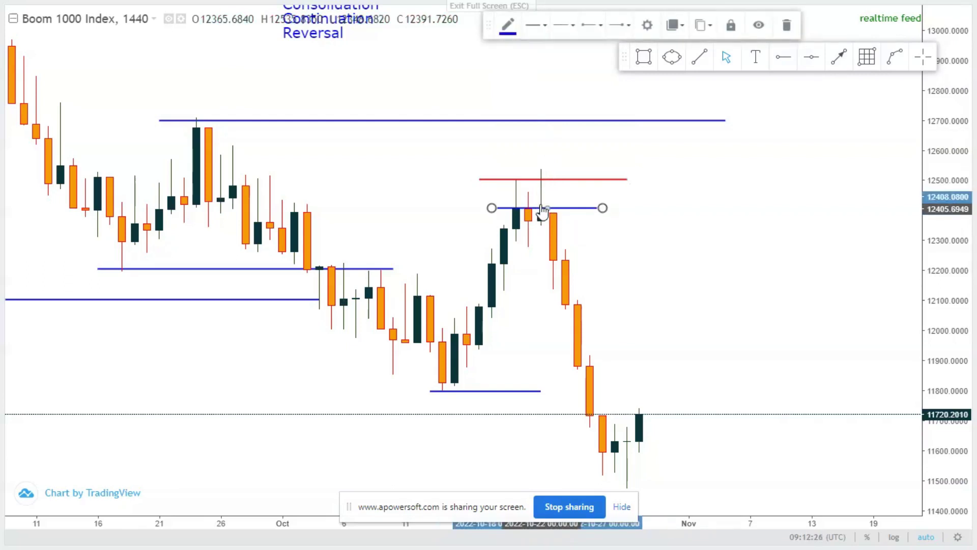
pyautogui.click(508, 25)
pyautogui.click(517, 66)
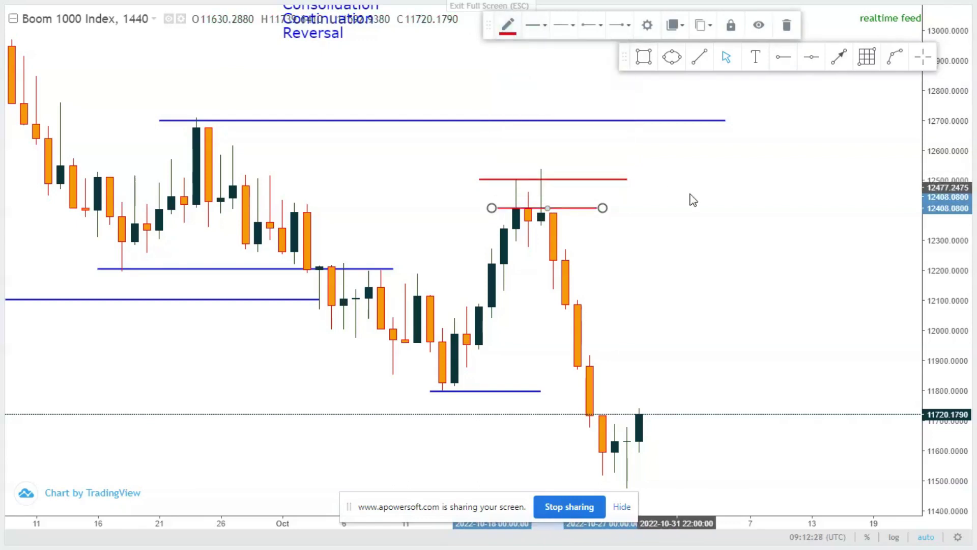
pyautogui.press('Escape')
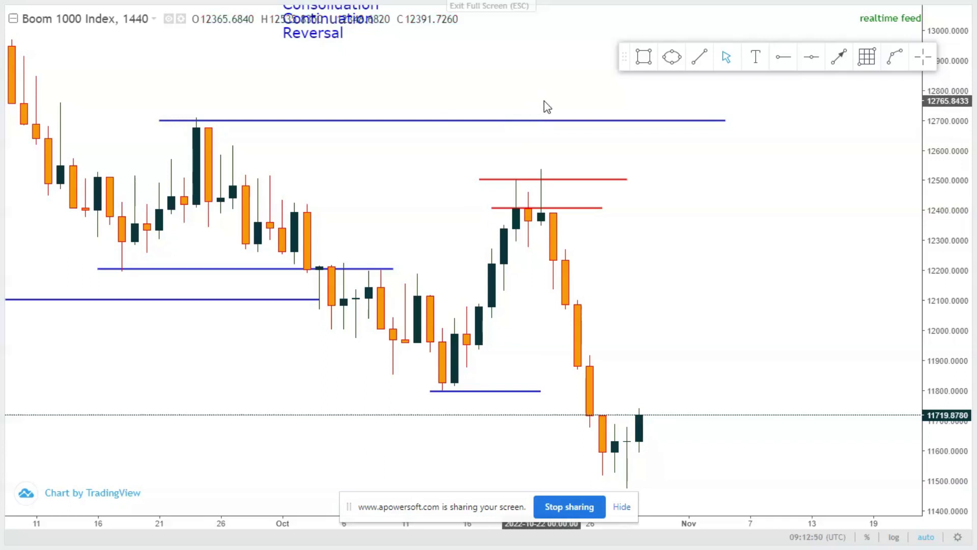
# Examine the daily decline from the 12700 high through the mid-October low and the retracement into the two red lines.
pyautogui.scroll(3, 512, 196)
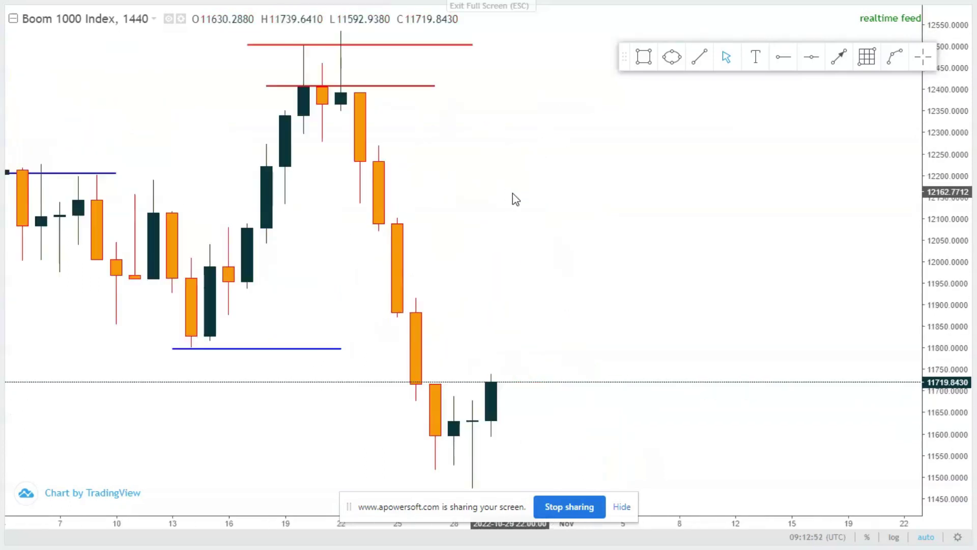
pyautogui.moveTo(514, 198); pyautogui.dragTo(677, 215)
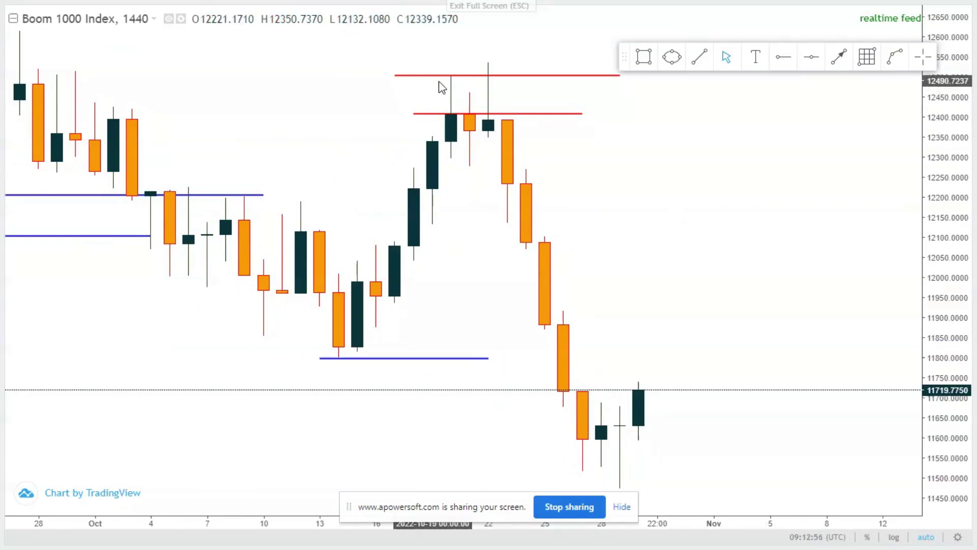
pyautogui.scroll(-1, 473, 94)
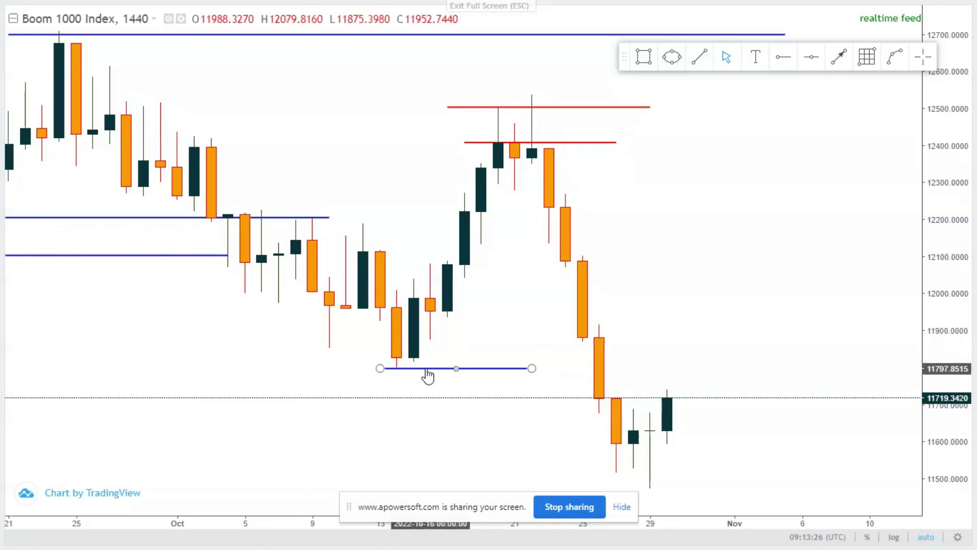
pyautogui.scroll(-10, 443, 369)
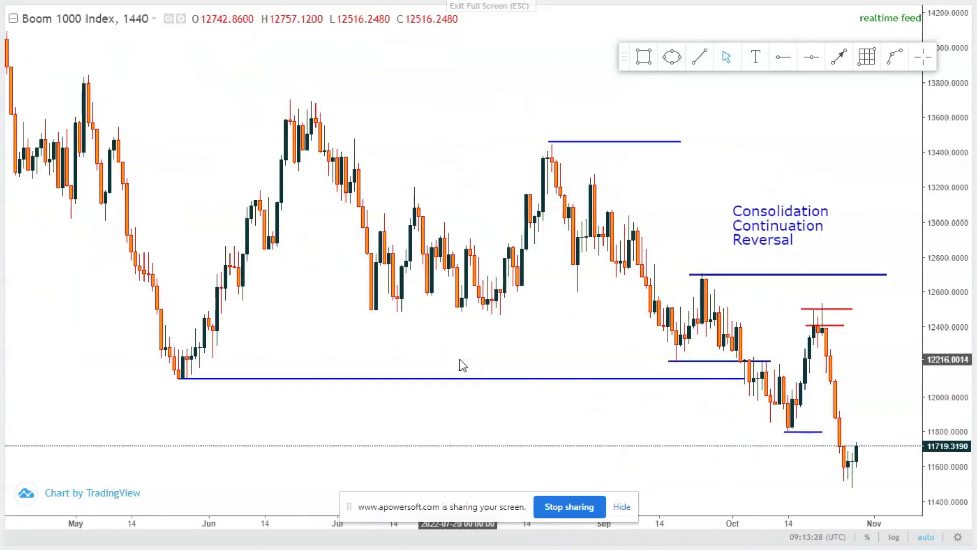
pyautogui.scroll(5, 212, 310)
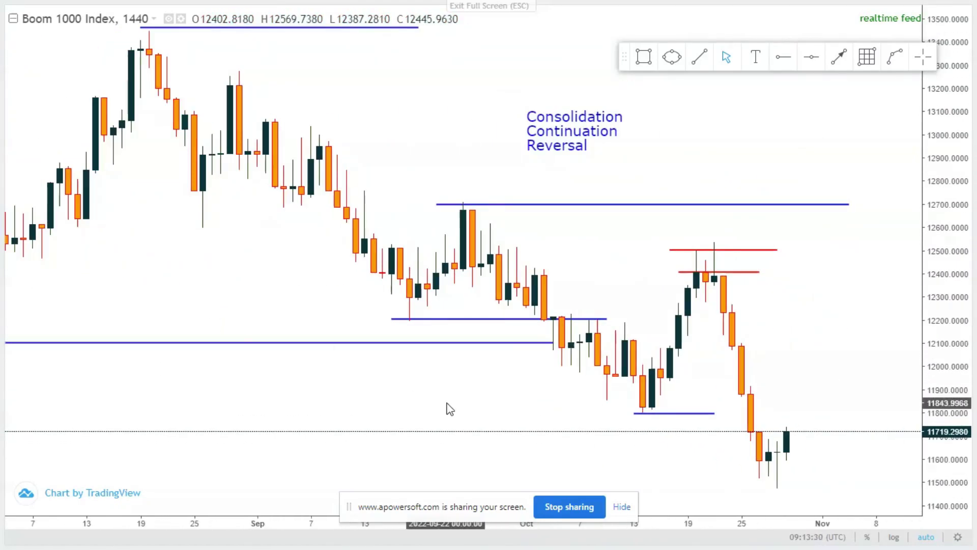
pyautogui.moveTo(447, 407); pyautogui.dragTo(383, 376)
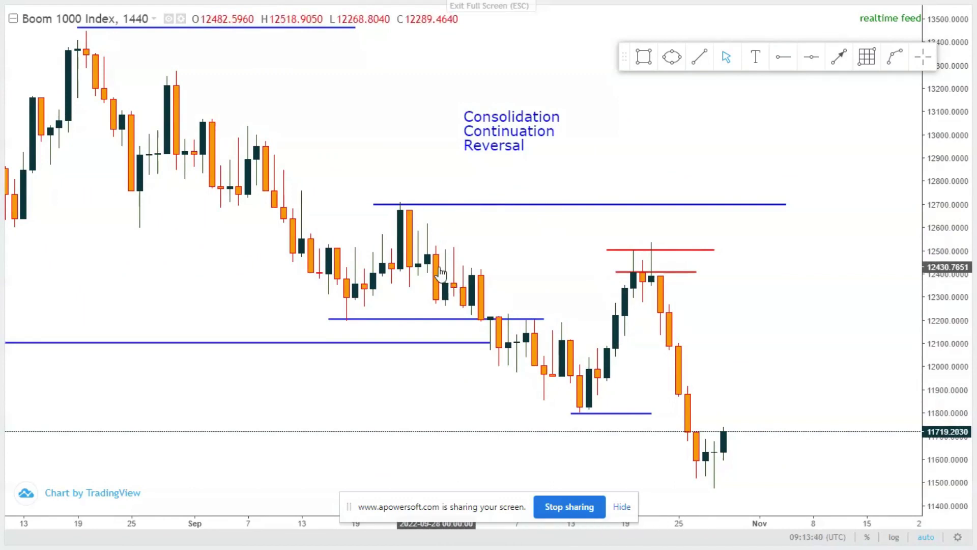
pyautogui.scroll(3, 697, 294)
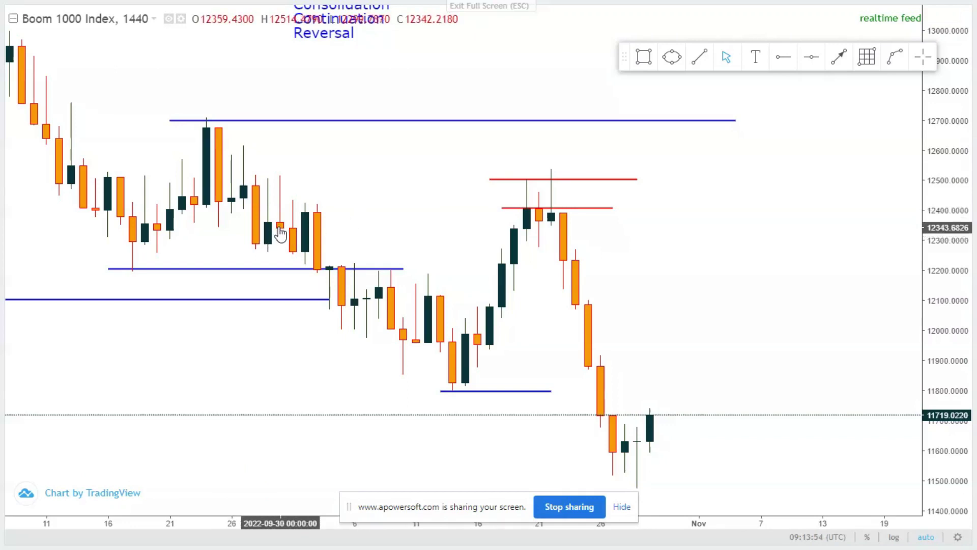
pyautogui.moveTo(228, 220); pyautogui.dragTo(322, 221)
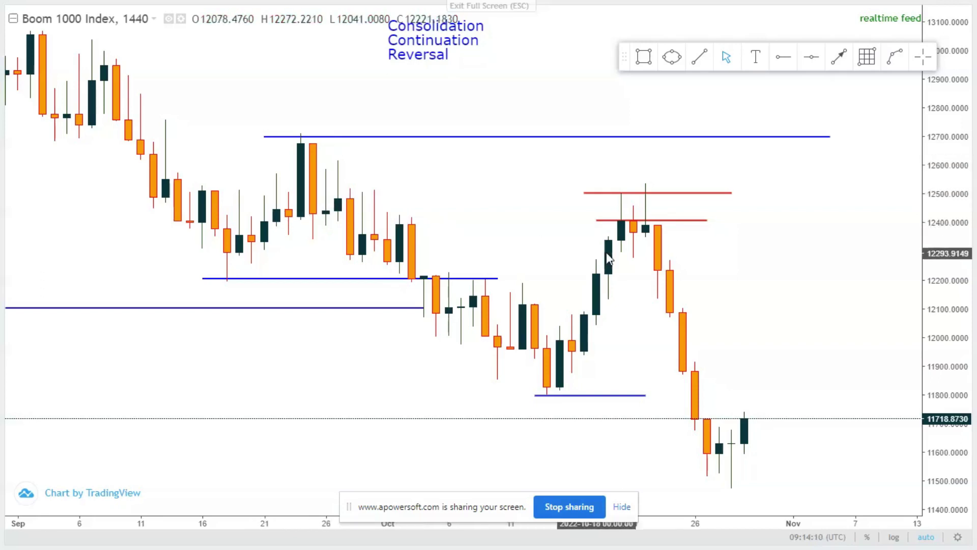
pyautogui.moveTo(687, 300); pyautogui.dragTo(464, 206)
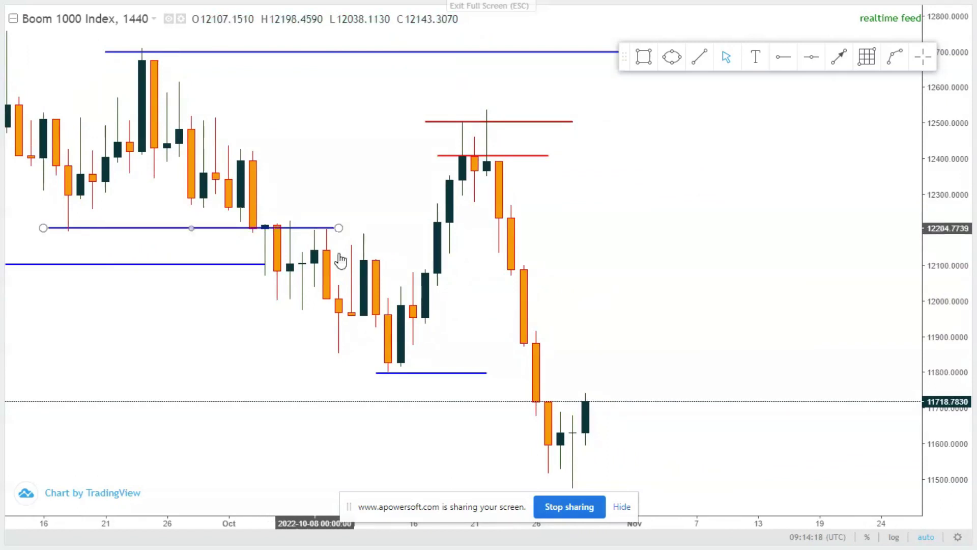
pyautogui.moveTo(338, 259); pyautogui.dragTo(537, 335)
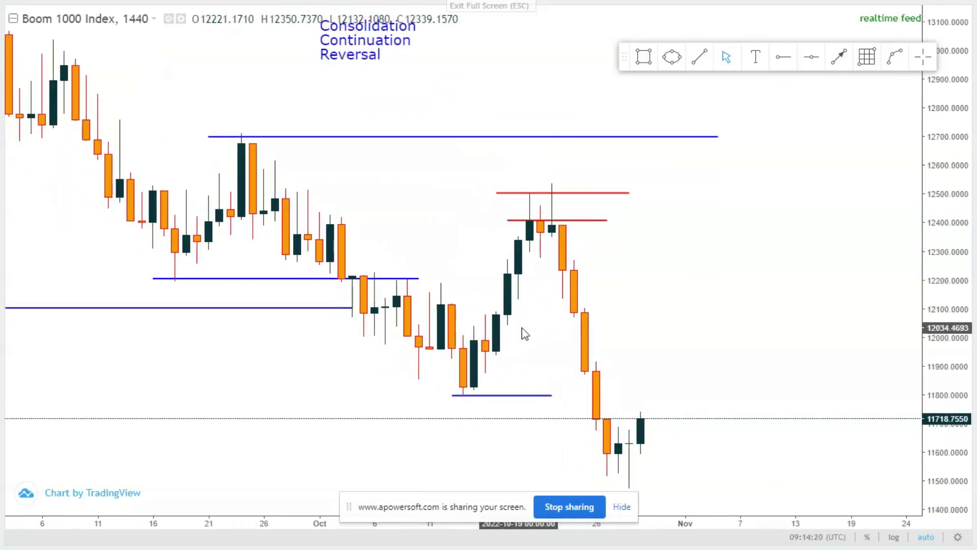
# Extend the end of the blue trend line at the mid-October low to the latest candle, at about October 30.
pyautogui.click(541, 396)
pyautogui.click(558, 402)
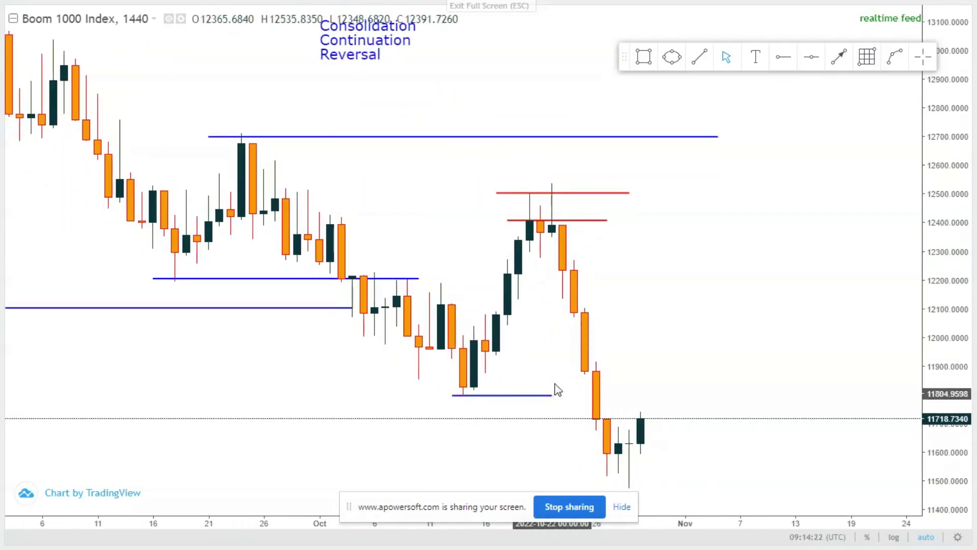
pyautogui.click(552, 398)
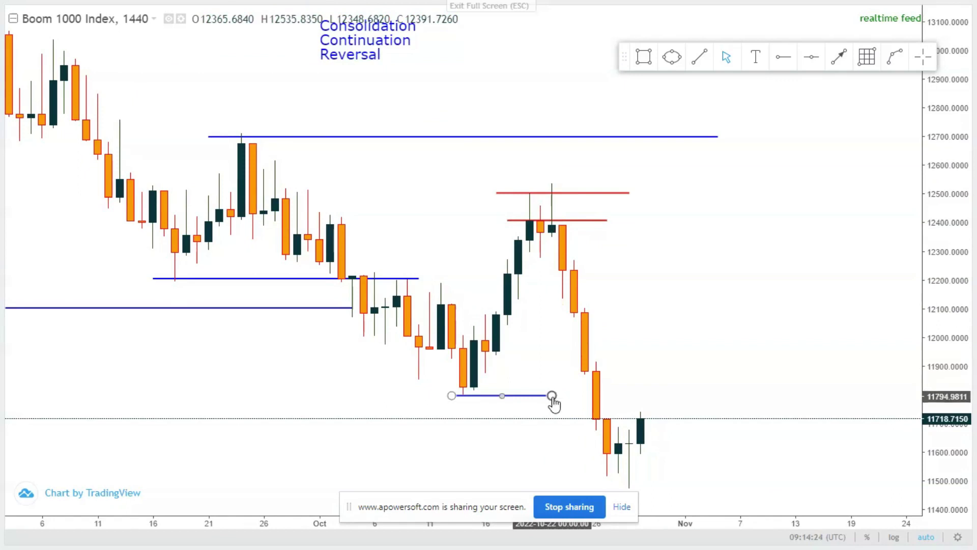
pyautogui.moveTo(555, 396); pyautogui.dragTo(634, 401)
pyautogui.click(622, 402)
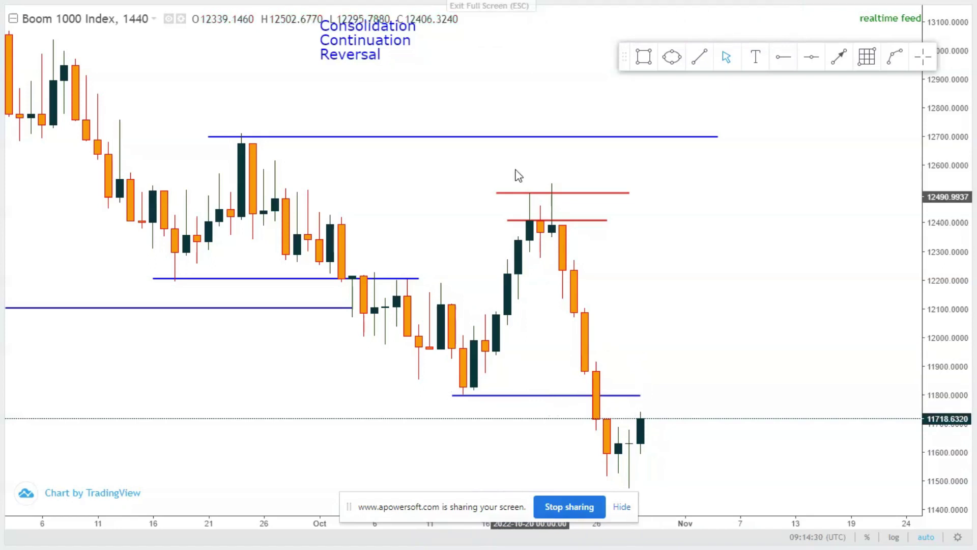
pyautogui.click(562, 223)
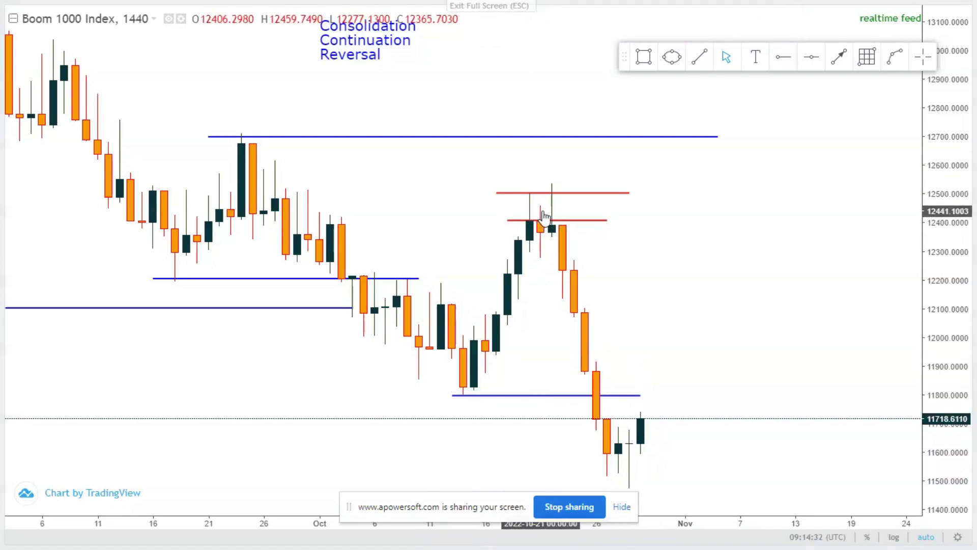
pyautogui.click(551, 216)
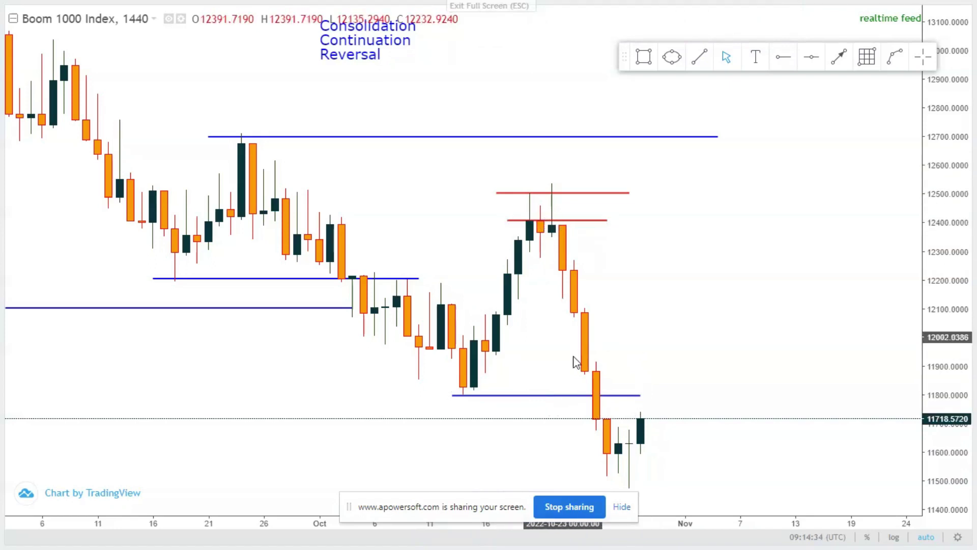
pyautogui.click(595, 396)
pyautogui.click(602, 433)
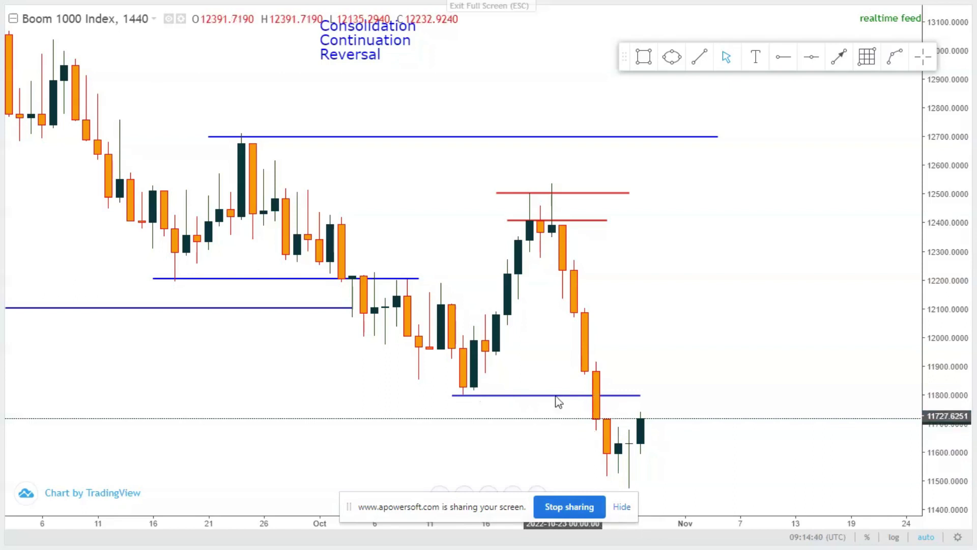
# Change the chart interval to 240 minutes.
pyautogui.scroll(2, 534, 348)
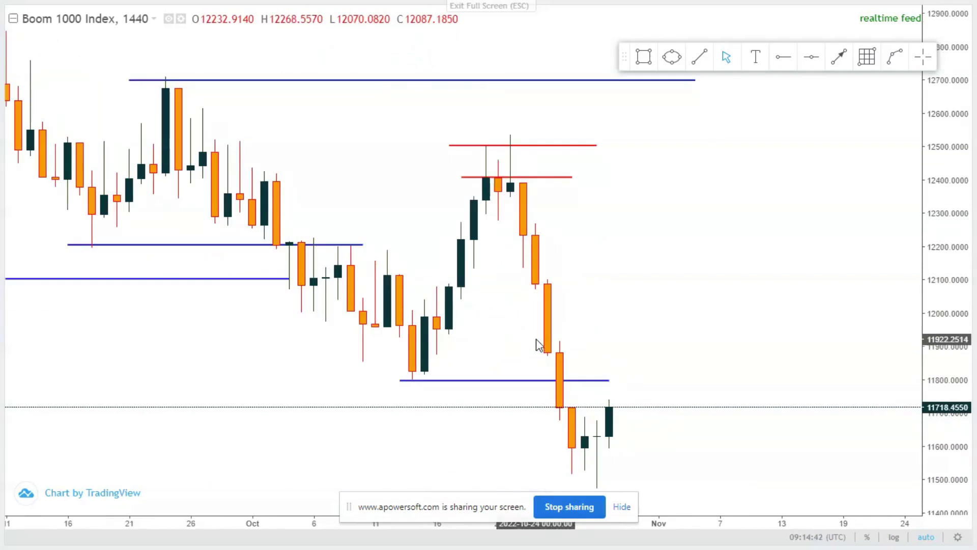
pyautogui.write('240')
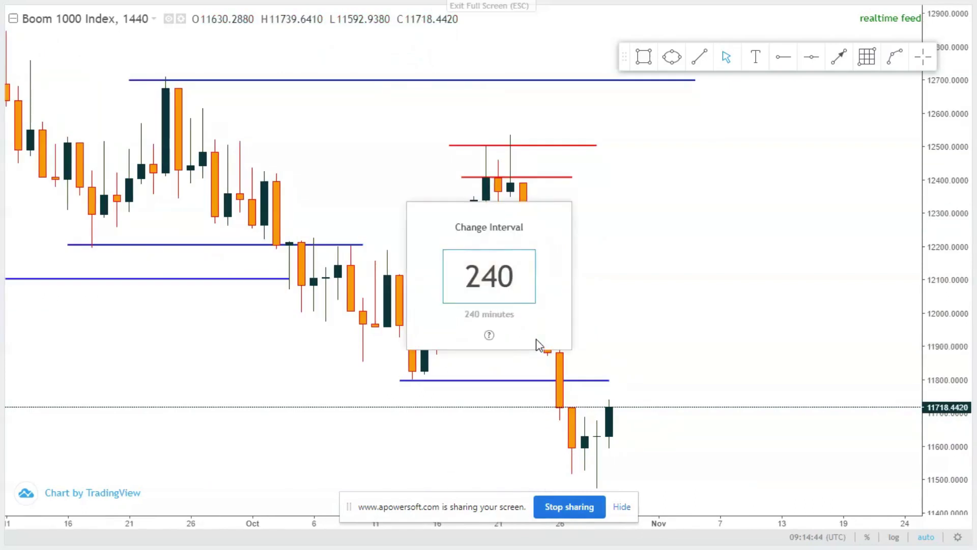
pyautogui.press('Return')
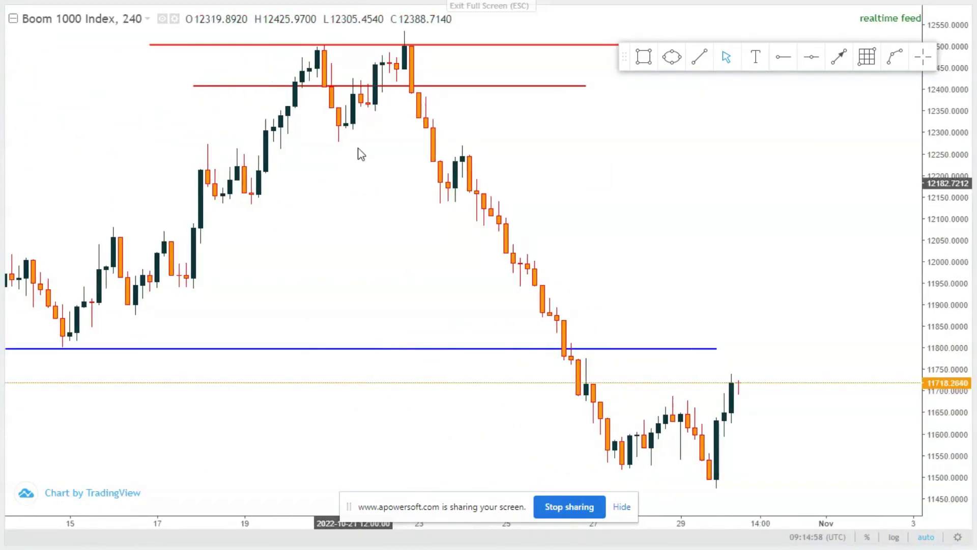
# Move the end of the blue trend line at the mid-October low to about October 26, just past where price breaks it.
pyautogui.scroll(-1, 313, 104)
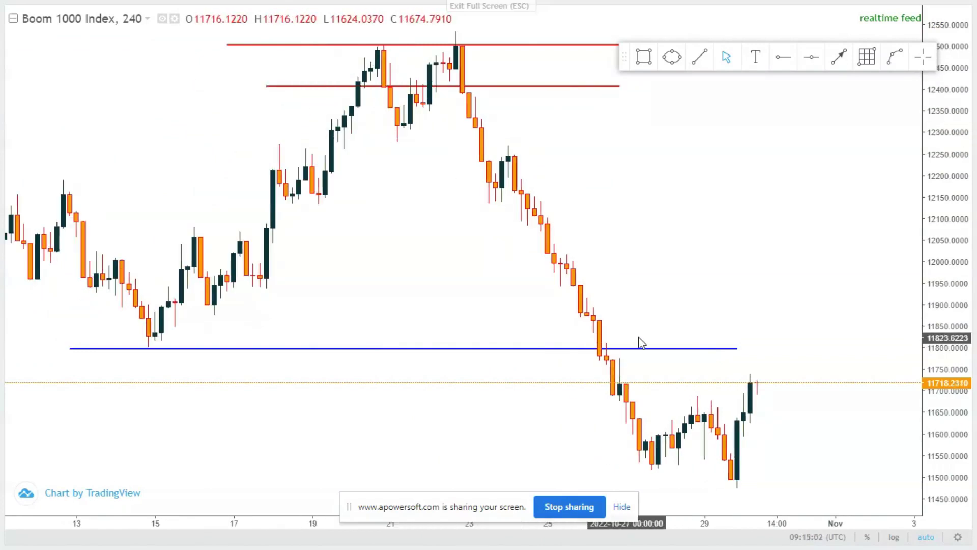
pyautogui.moveTo(738, 351)
pyautogui.mouseDown()
pyautogui.moveTo(607, 356)
pyautogui.moveTo(620, 356)
pyautogui.mouseUp()
pyautogui.click(645, 290)
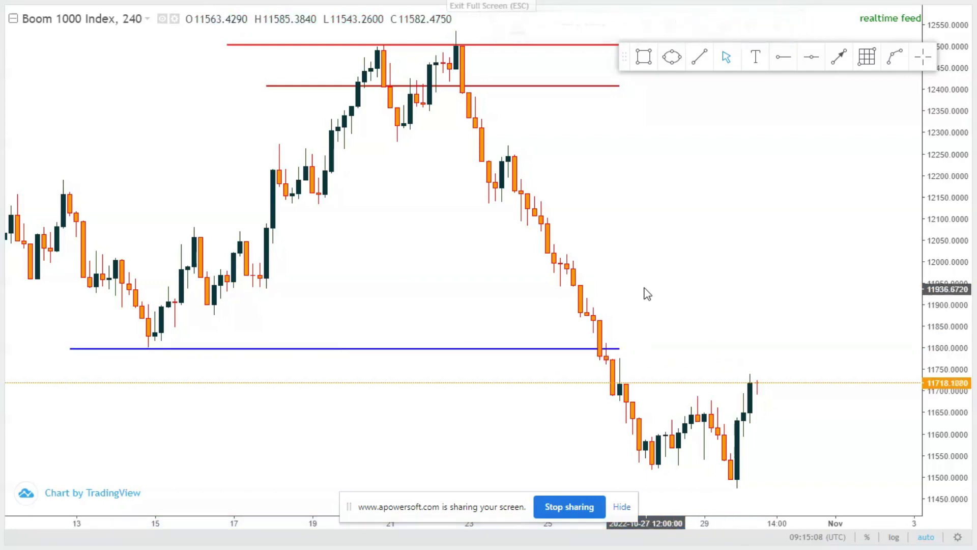
# Examine the 240-minute candles around the two red lines at the October swing high and the decline through the blue line.
pyautogui.scroll(-2, 645, 206)
pyautogui.scroll(-5, 451, 226)
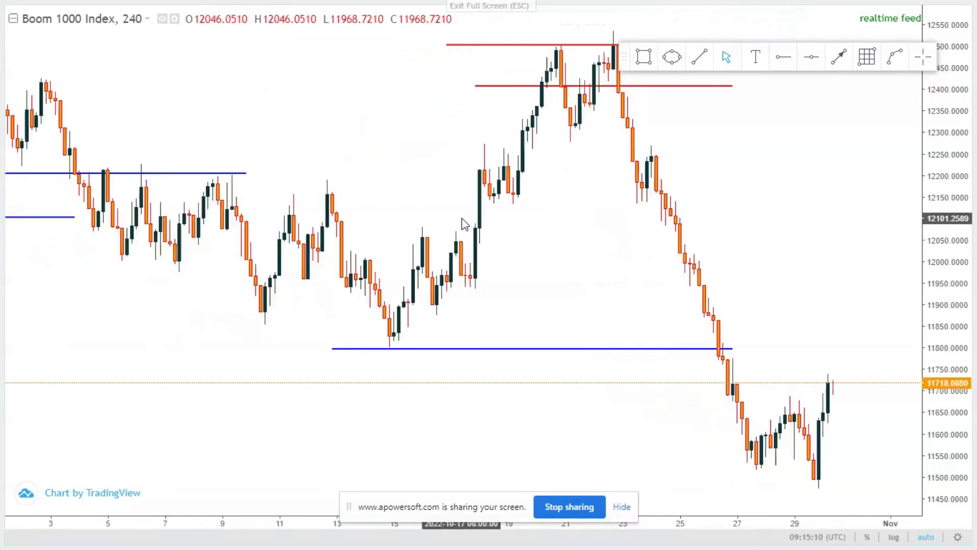
pyautogui.moveTo(530, 149); pyautogui.dragTo(349, 163)
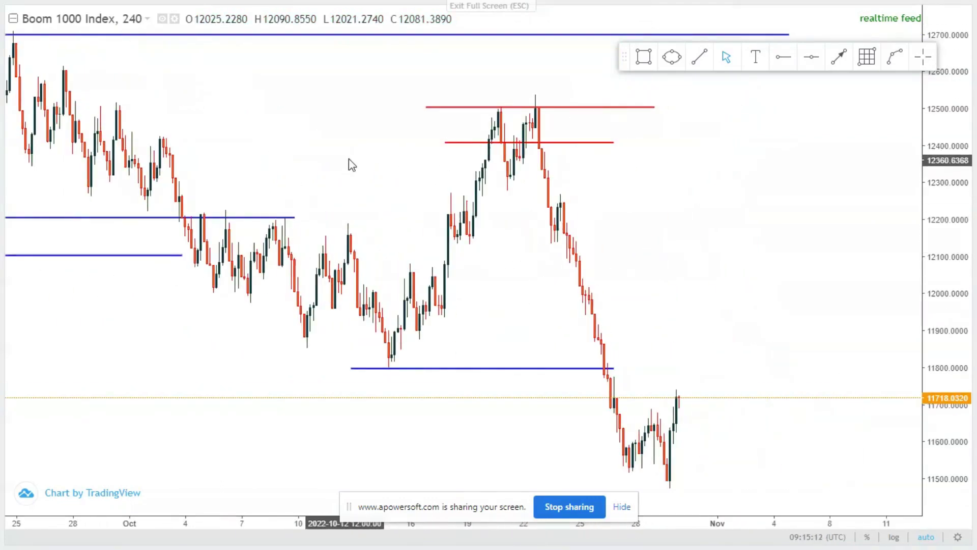
pyautogui.scroll(4, 373, 161)
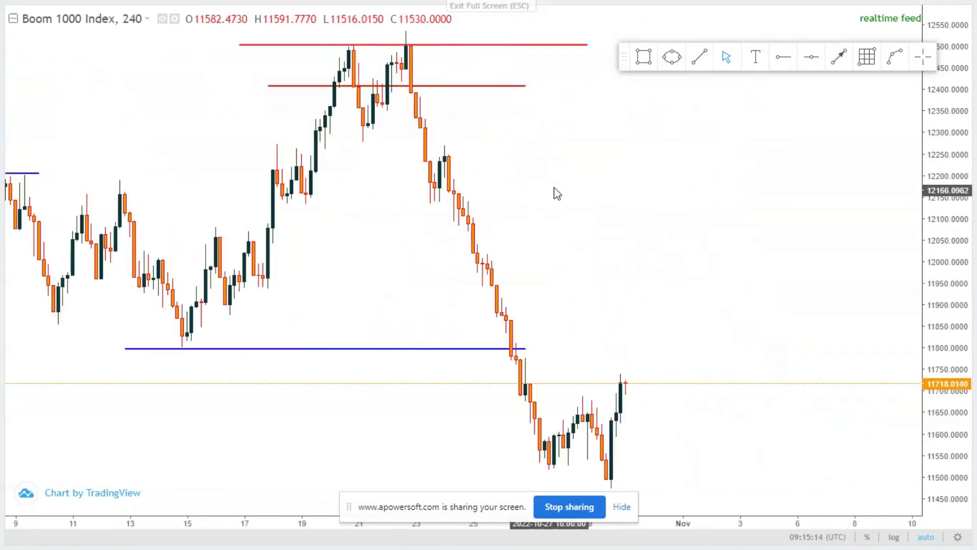
pyautogui.hscroll(-3, 509, 178)
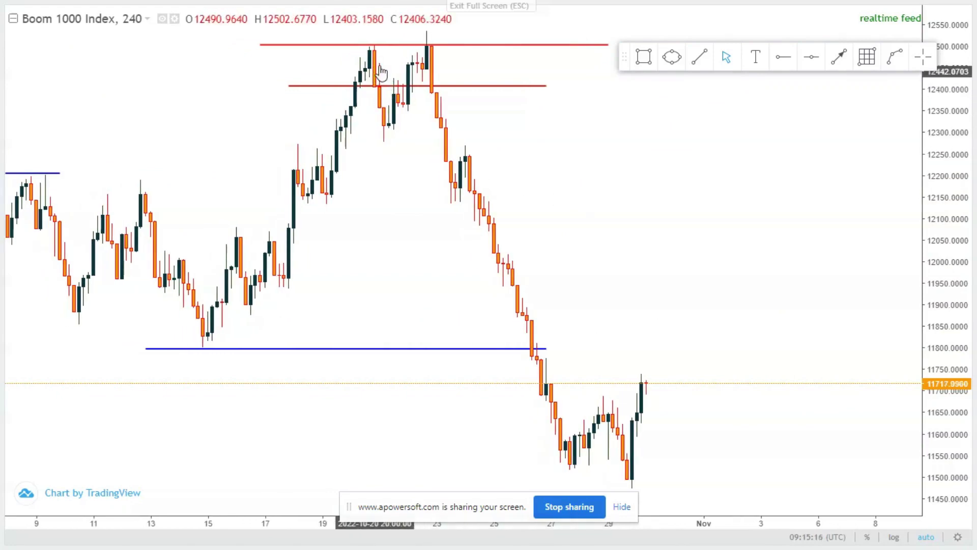
pyautogui.scroll(1, 312, 162)
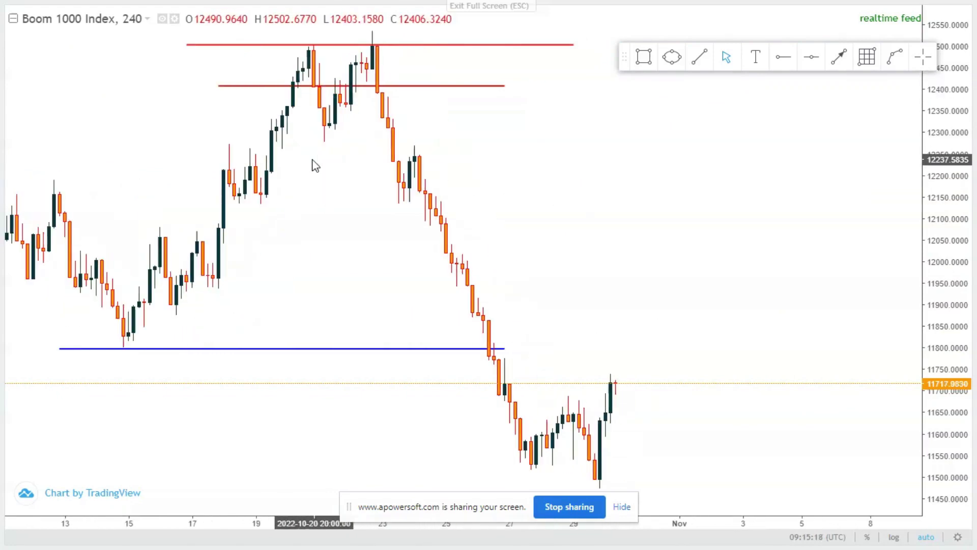
pyautogui.moveTo(364, 207); pyautogui.dragTo(463, 189)
pyautogui.scroll(1, 430, 189)
pyautogui.scroll(2, 432, 189)
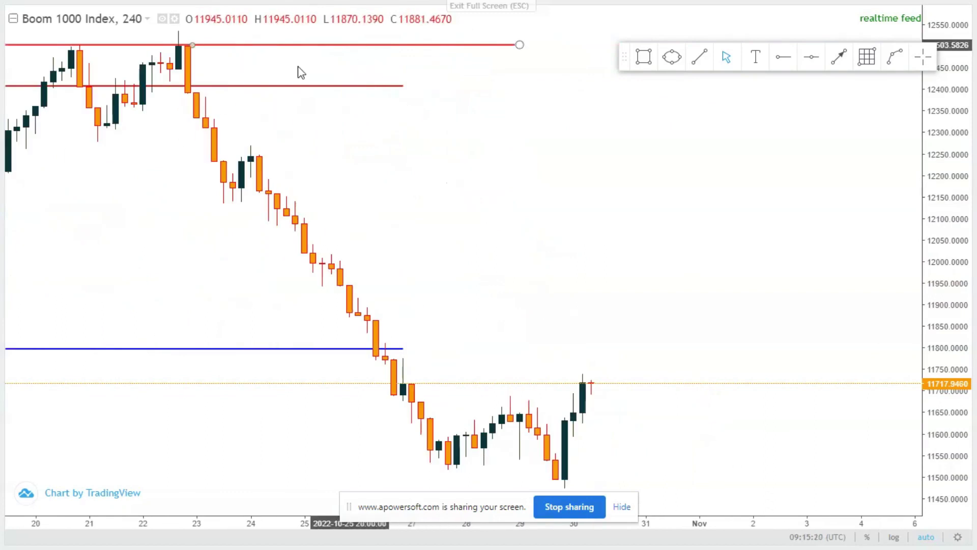
pyautogui.hscroll(-5, 299, 69)
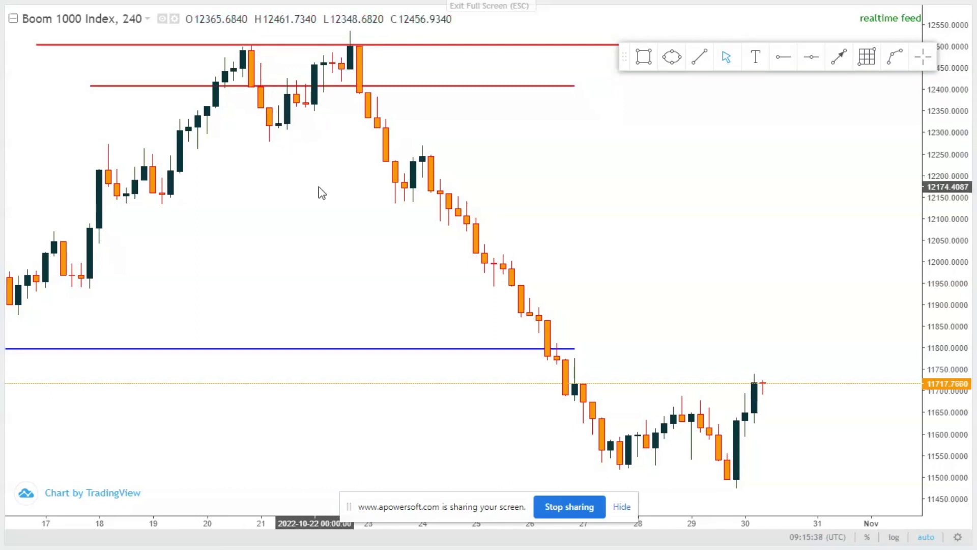
pyautogui.moveTo(319, 192); pyautogui.dragTo(300, 162)
pyautogui.scroll(-4, 300, 157)
pyautogui.moveTo(442, 203); pyautogui.dragTo(221, 203)
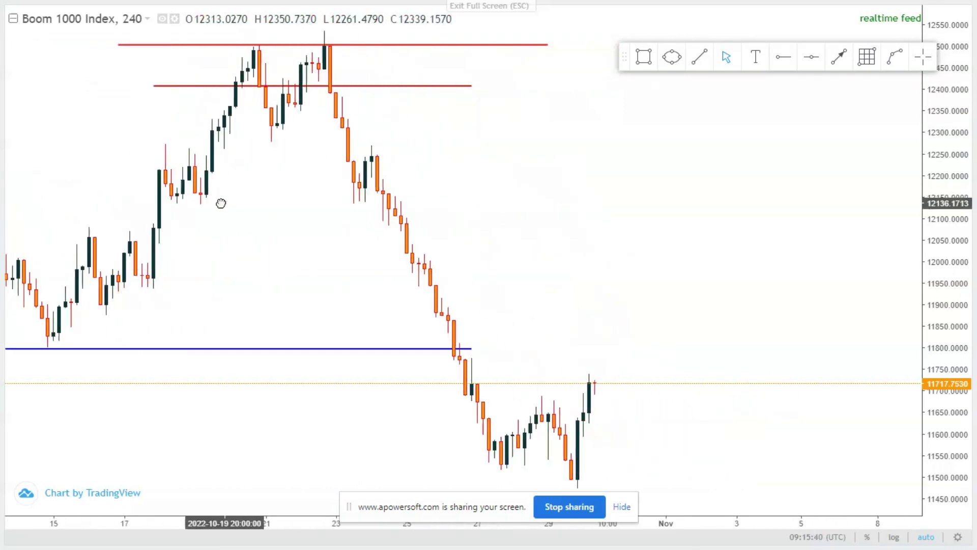
pyautogui.scroll(5, 254, 193)
pyautogui.hscroll(-10, 289, 187)
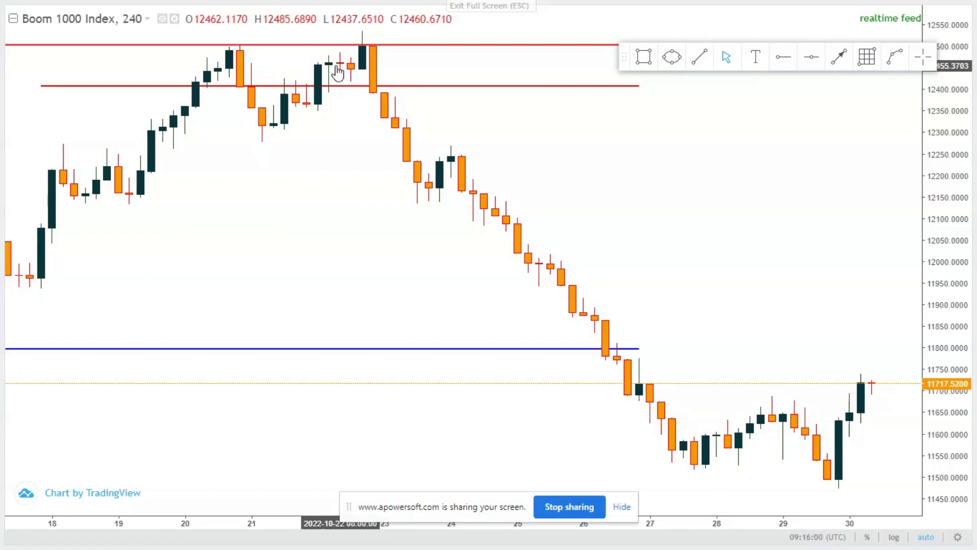
pyautogui.scroll(2, 337, 171)
pyautogui.hscroll(-3, 338, 171)
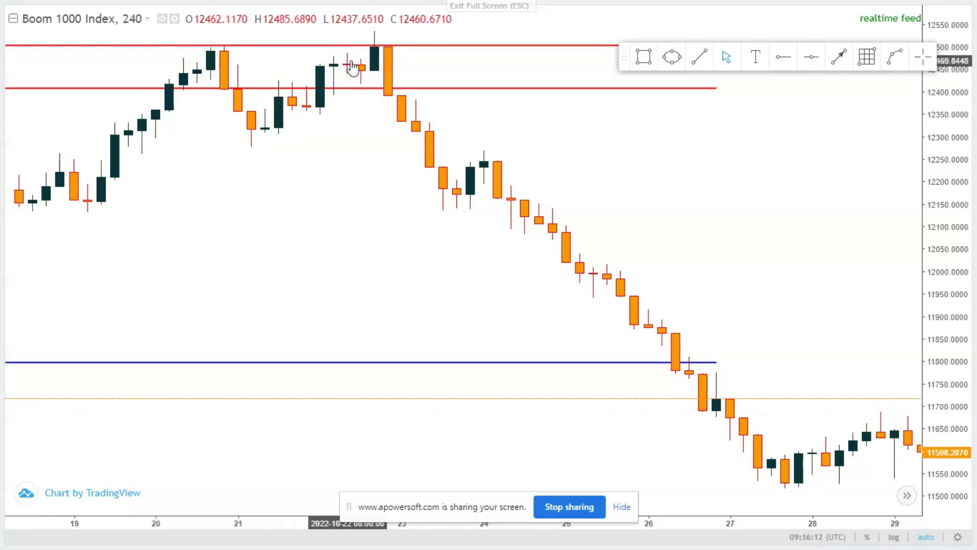
pyautogui.scroll(2, 310, 76)
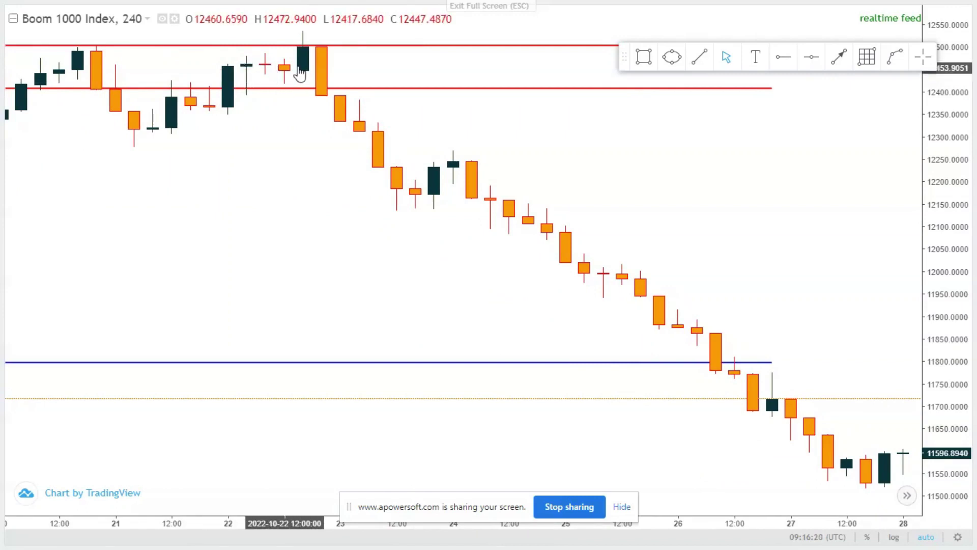
# Draw a rectangle over the small October 22 candles between the two red lines, from about 12484 down to about 12430.
pyautogui.click(643, 56)
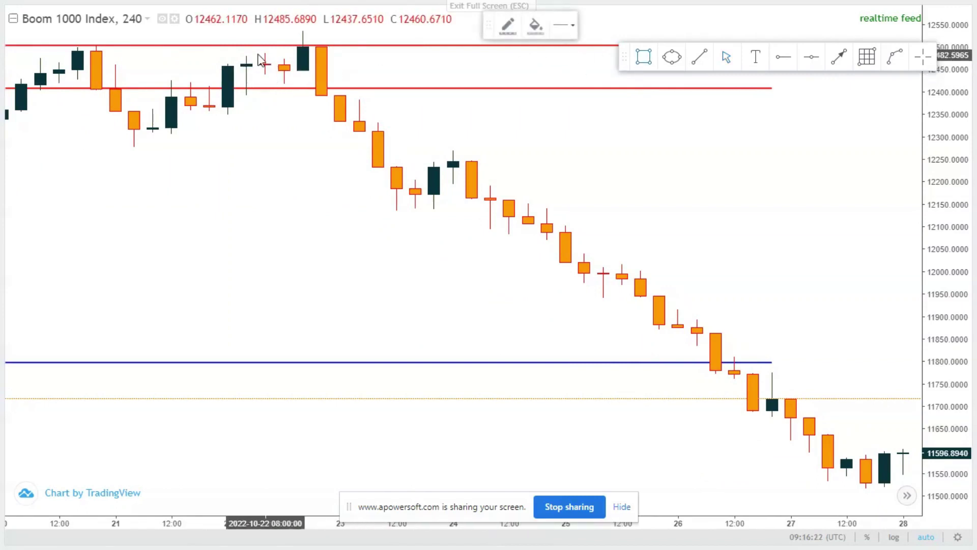
pyautogui.moveTo(227, 54); pyautogui.dragTo(284, 72)
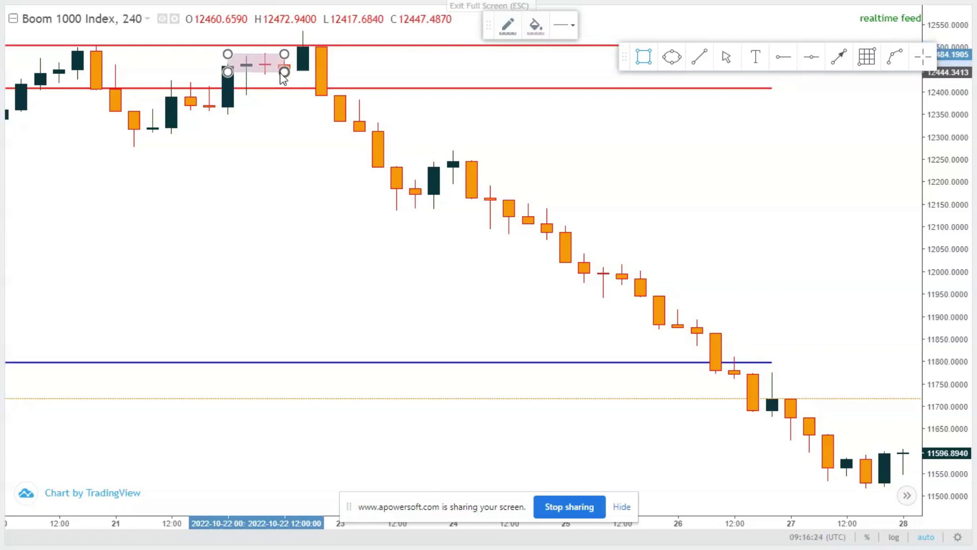
pyautogui.click(257, 129)
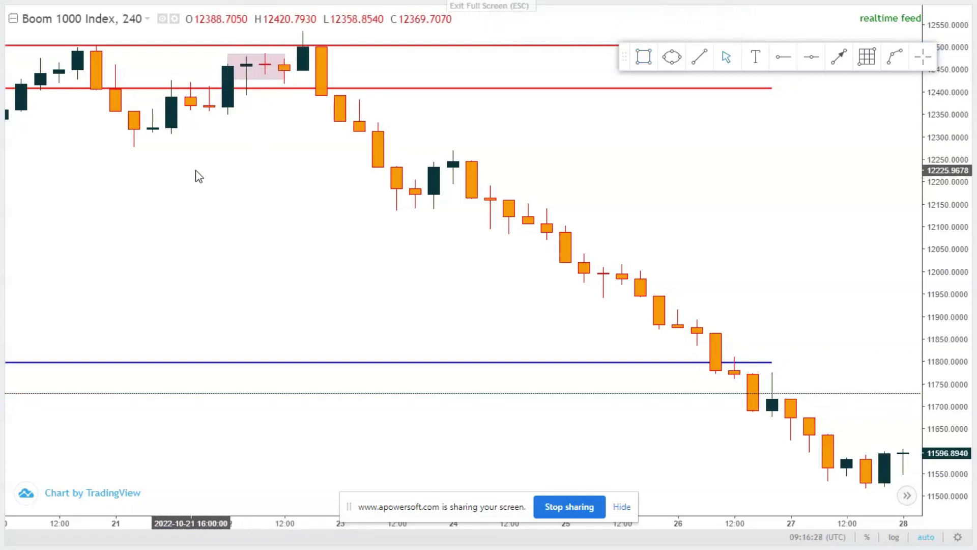
# Change the chart interval to 60 minutes.
pyautogui.scroll(-1, 198, 176)
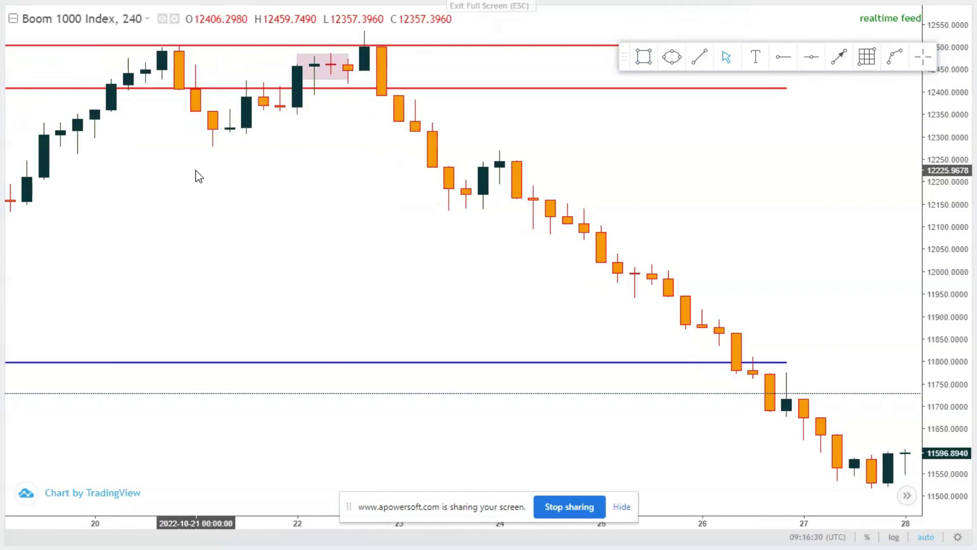
pyautogui.write('60')
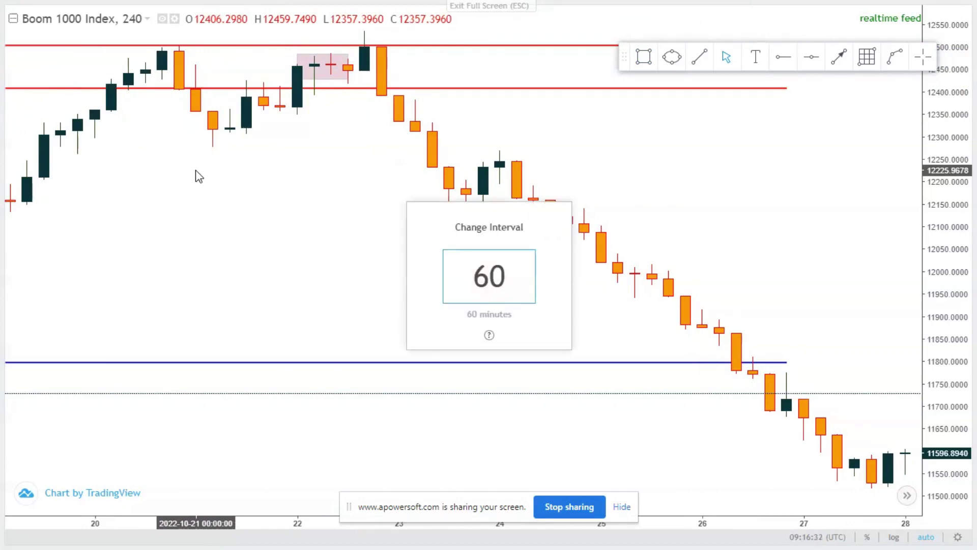
pyautogui.press('Return')
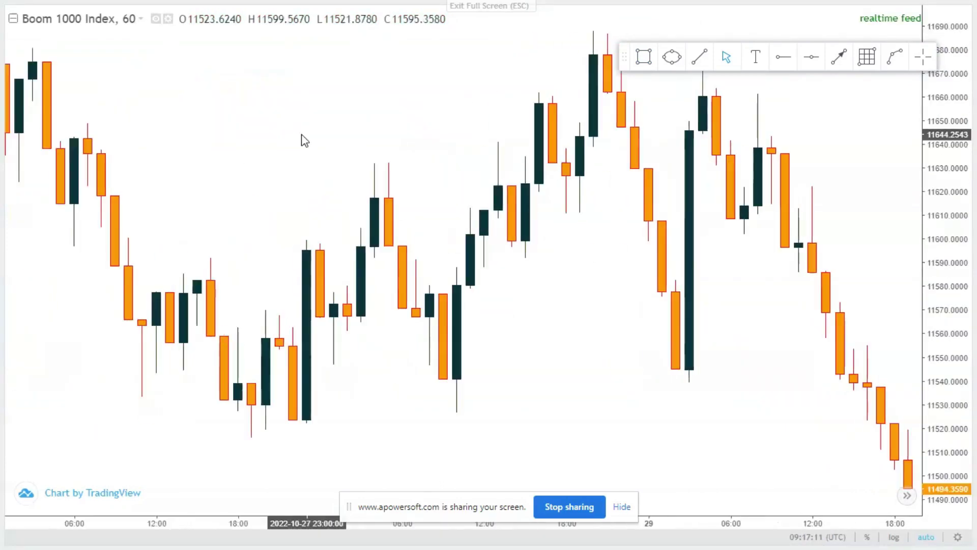
# Examine the 60-minute candles around the shaded October 22 zone and the two red lines.
pyautogui.scroll(-5, 194, 194)
pyautogui.moveTo(184, 217); pyautogui.dragTo(397, 249)
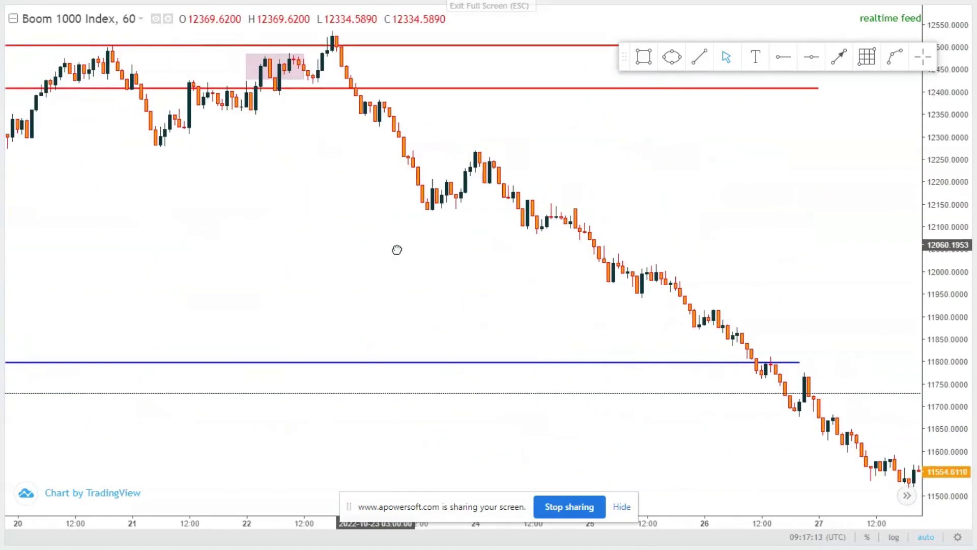
pyautogui.scroll(3, 307, 224)
pyautogui.moveTo(209, 208); pyautogui.dragTo(360, 202)
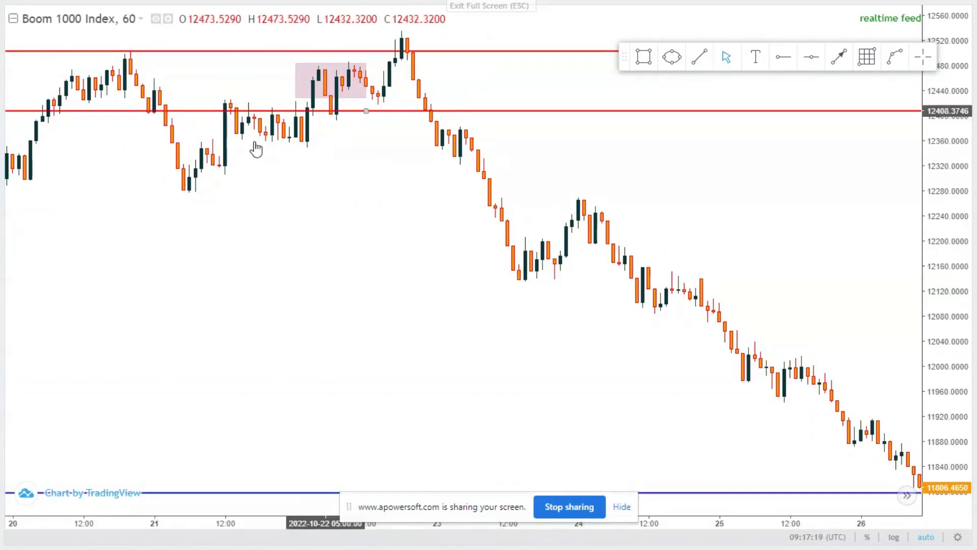
pyautogui.moveTo(231, 232); pyautogui.dragTo(322, 229)
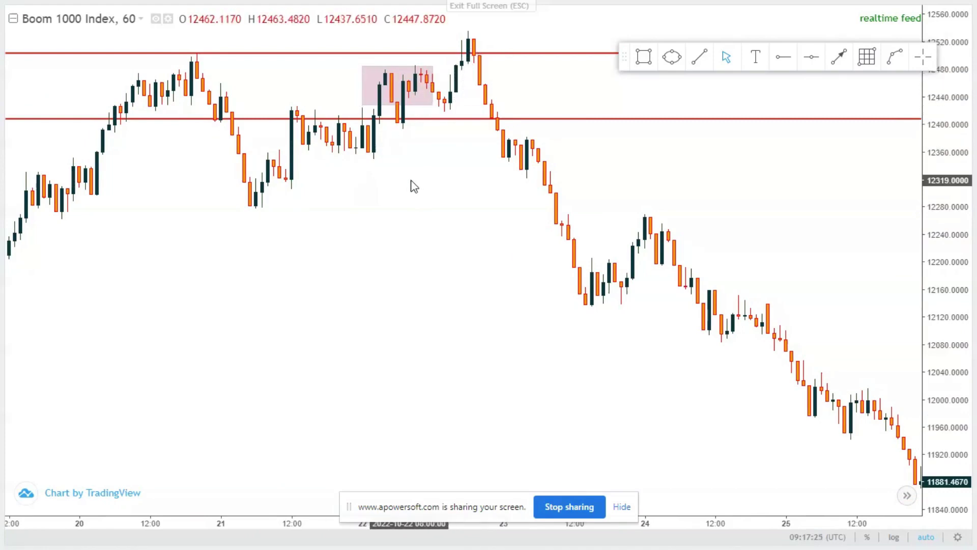
pyautogui.scroll(3, 410, 185)
pyautogui.moveTo(286, 255); pyautogui.dragTo(410, 266)
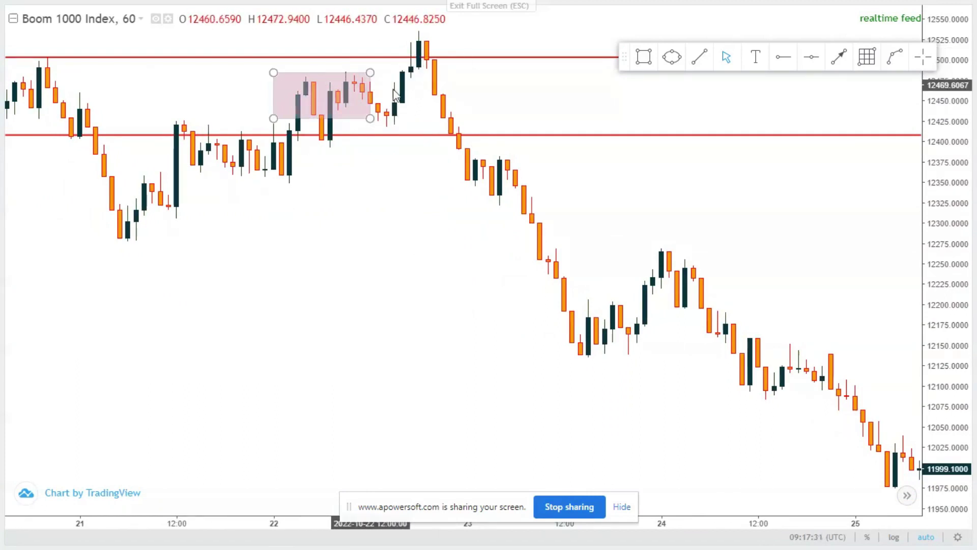
pyautogui.scroll(2, 374, 93)
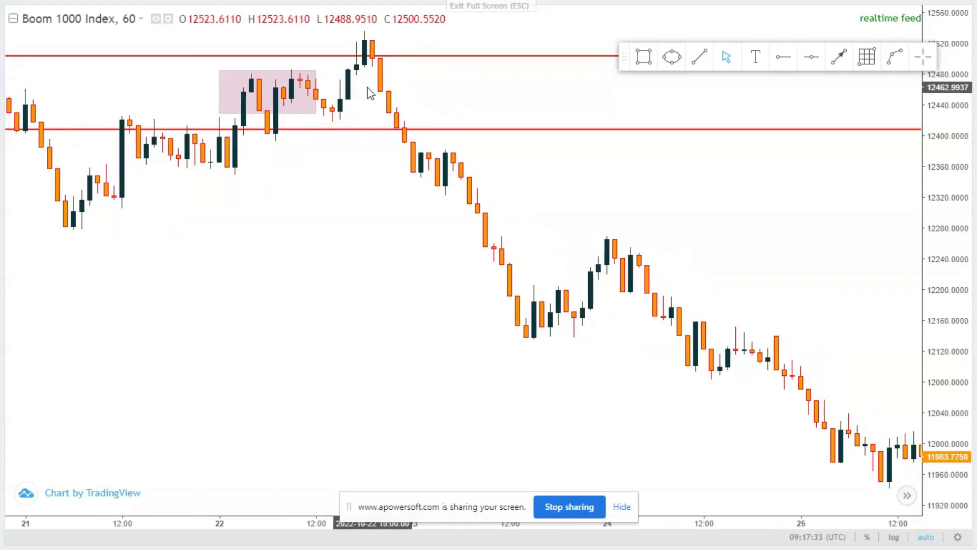
pyautogui.moveTo(190, 276); pyautogui.dragTo(429, 262)
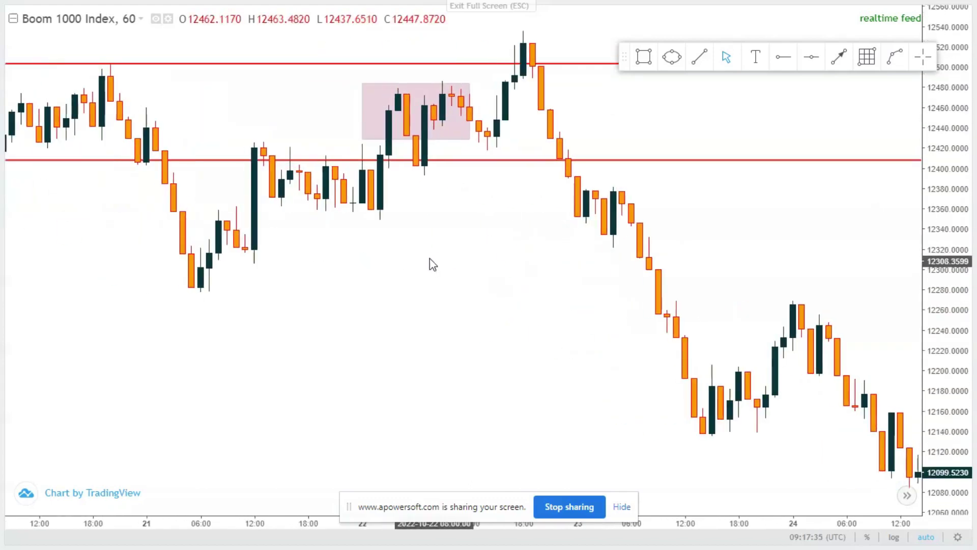
pyautogui.moveTo(218, 229); pyautogui.dragTo(324, 293)
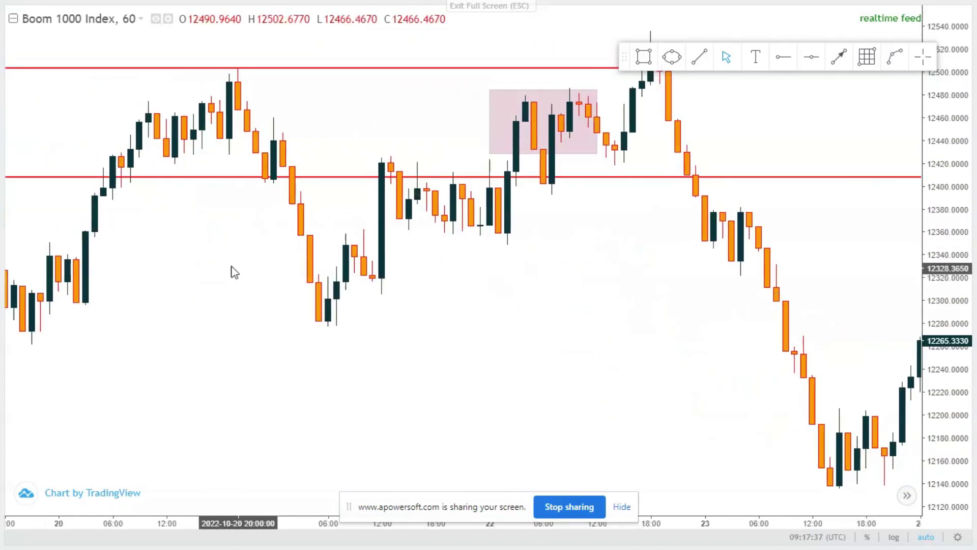
pyautogui.moveTo(233, 272); pyautogui.dragTo(156, 268)
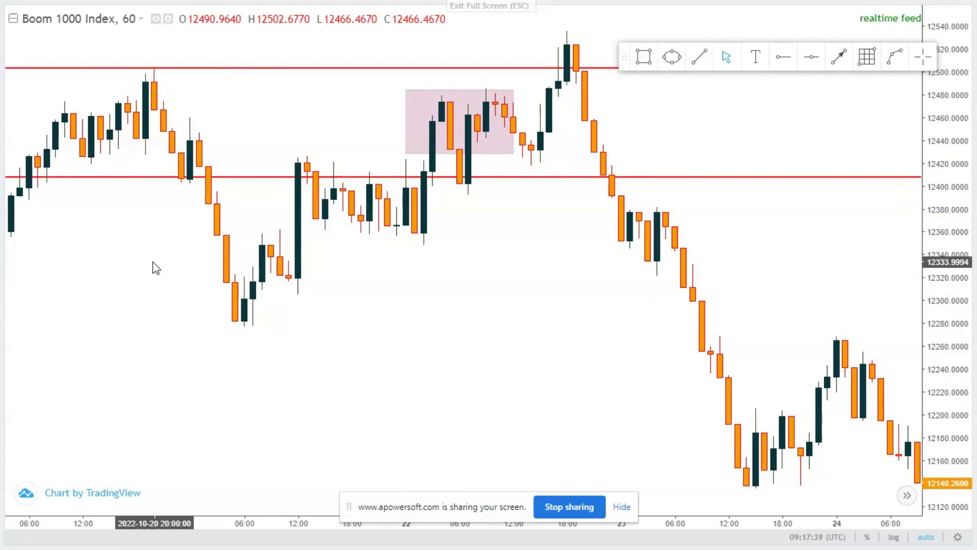
# Change the chart interval to 15 minutes.
pyautogui.write('15')
pyautogui.press('Return')
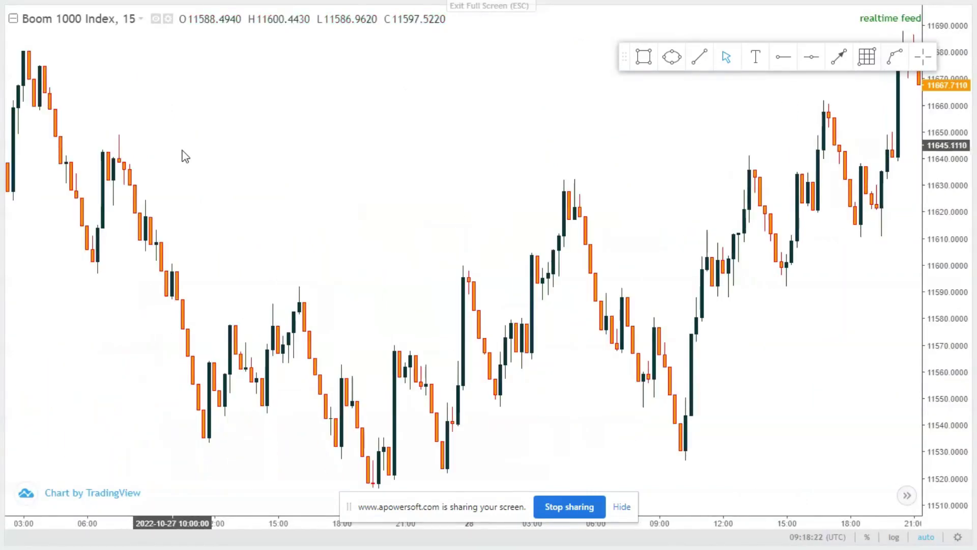
# Examine the 15-minute candles around the shaded October 22 zone and the swing high above the upper red line.
pyautogui.moveTo(182, 157); pyautogui.dragTo(473, 201)
pyautogui.moveTo(231, 229); pyautogui.dragTo(461, 293)
pyautogui.moveTo(116, 280); pyautogui.dragTo(541, 451)
pyautogui.moveTo(234, 209); pyautogui.dragTo(535, 207)
pyautogui.moveTo(311, 213); pyautogui.dragTo(408, 213)
pyautogui.moveTo(132, 234)
pyautogui.mouseDown()
pyautogui.moveTo(305, 231)
pyautogui.moveTo(366, 220)
pyautogui.moveTo(381, 206)
pyautogui.mouseUp()
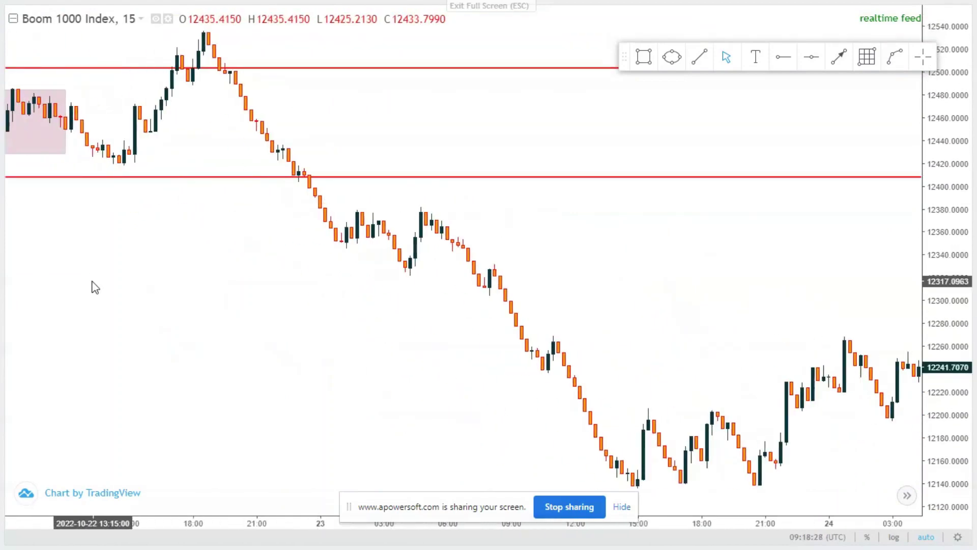
pyautogui.moveTo(94, 284); pyautogui.dragTo(392, 294)
pyautogui.moveTo(329, 285)
pyautogui.mouseDown()
pyautogui.moveTo(358, 283)
pyautogui.moveTo(333, 287)
pyautogui.moveTo(290, 258)
pyautogui.moveTo(513, 294)
pyautogui.mouseUp()
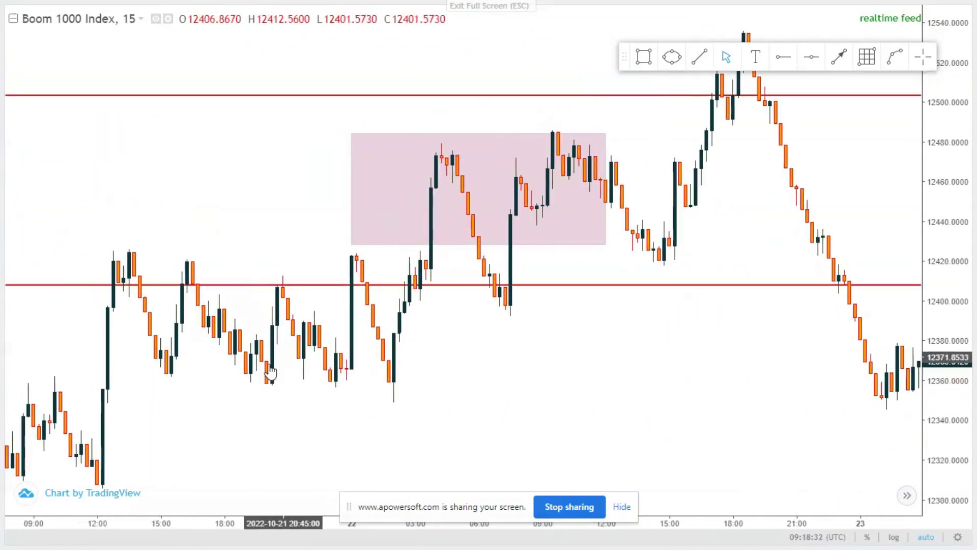
pyautogui.scroll(-1, 356, 354)
pyautogui.scroll(-2, 391, 351)
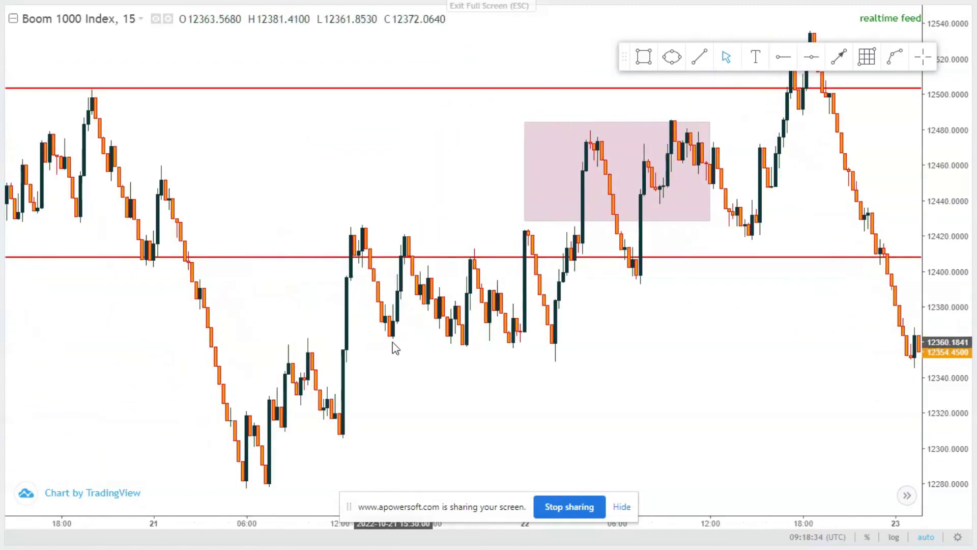
pyautogui.moveTo(639, 381); pyautogui.dragTo(310, 336)
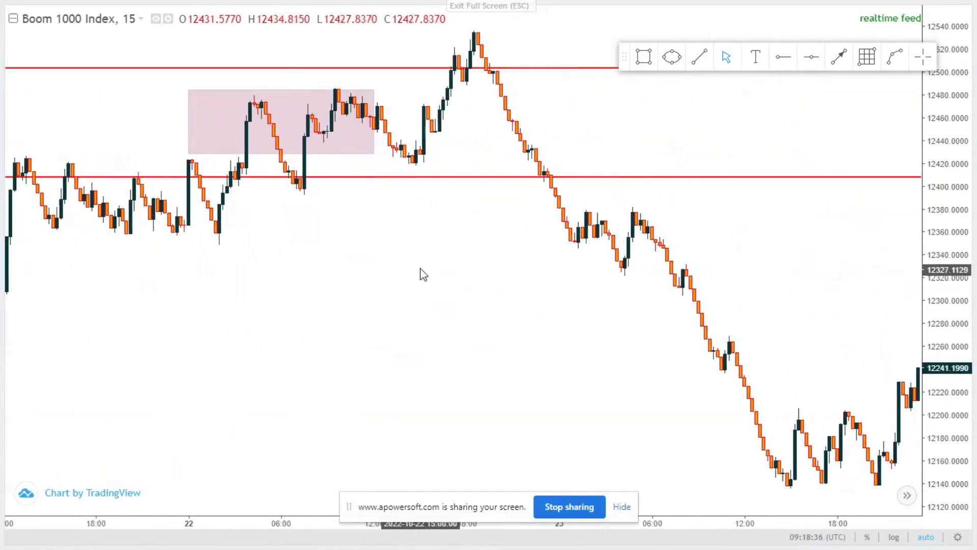
pyautogui.scroll(1, 407, 272)
pyautogui.moveTo(399, 273); pyautogui.dragTo(433, 206)
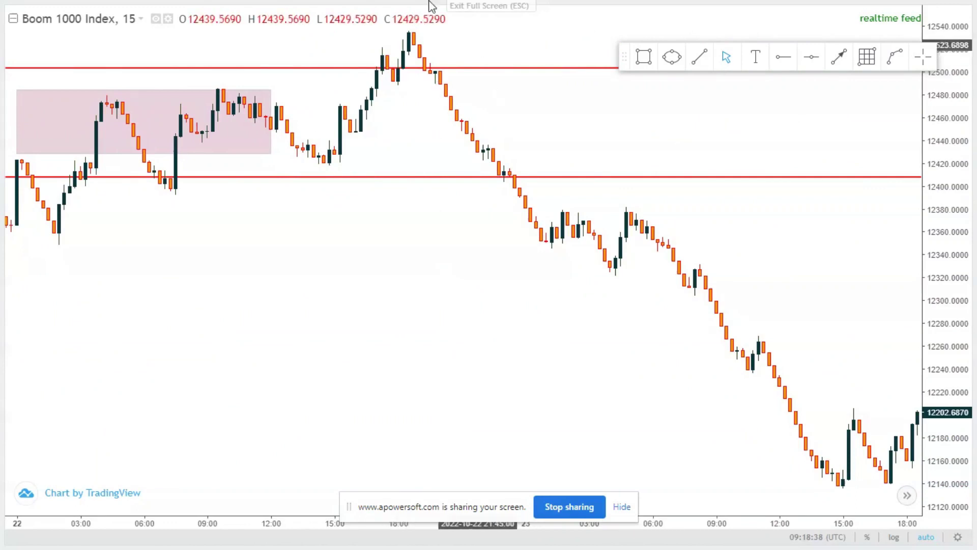
# Draw a short horizontal trend line at about 12488 from the last low before the October 22 swing high, and colour it blue.
pyautogui.click(700, 58)
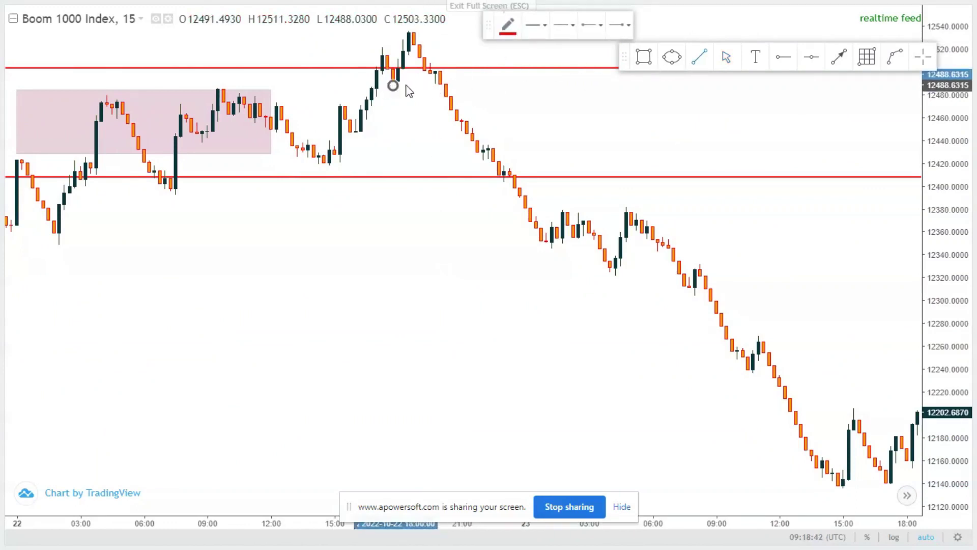
pyautogui.click(441, 87)
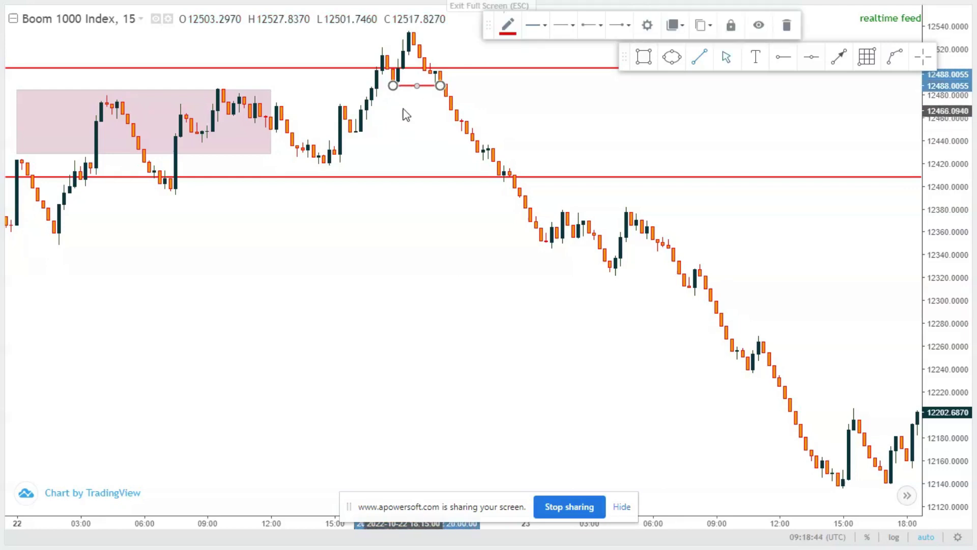
pyautogui.click(505, 31)
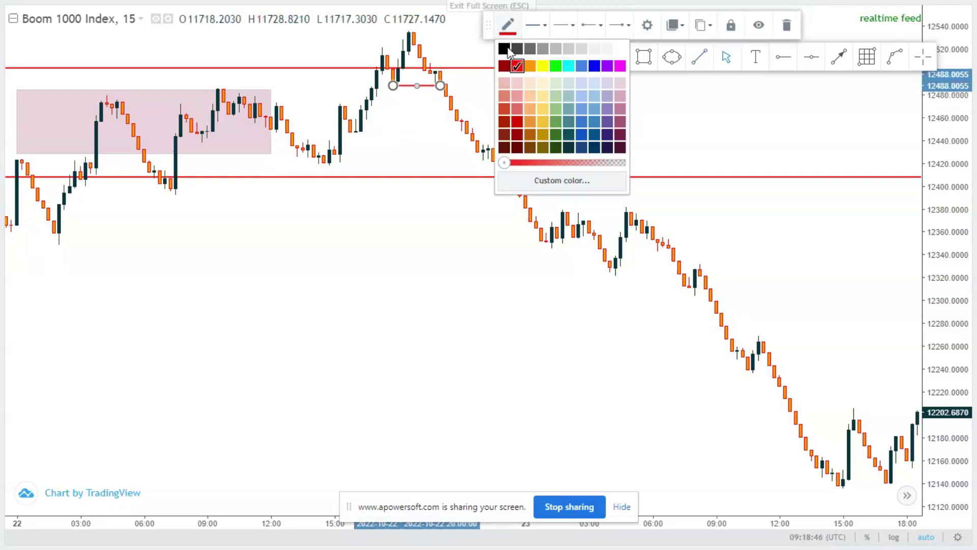
pyautogui.click(595, 68)
pyautogui.click(426, 102)
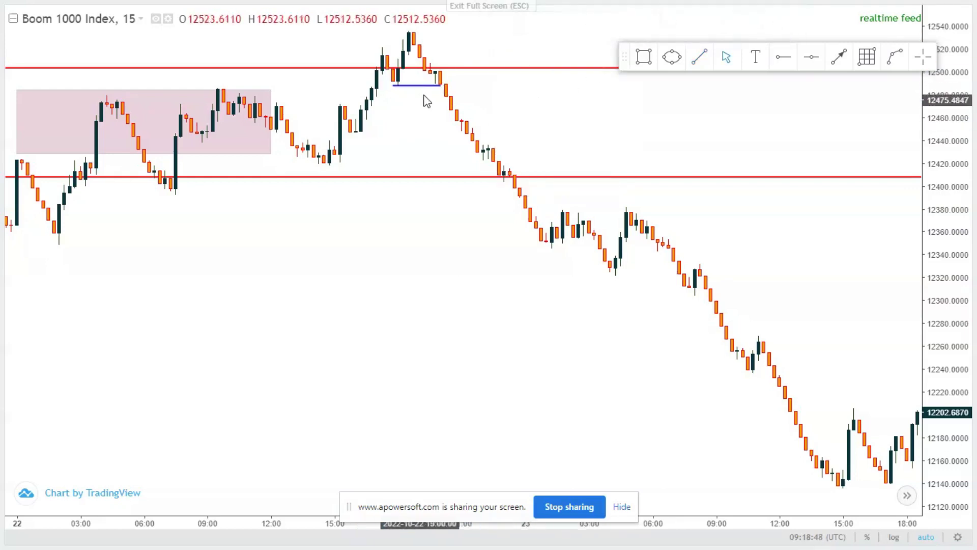
pyautogui.click(426, 84)
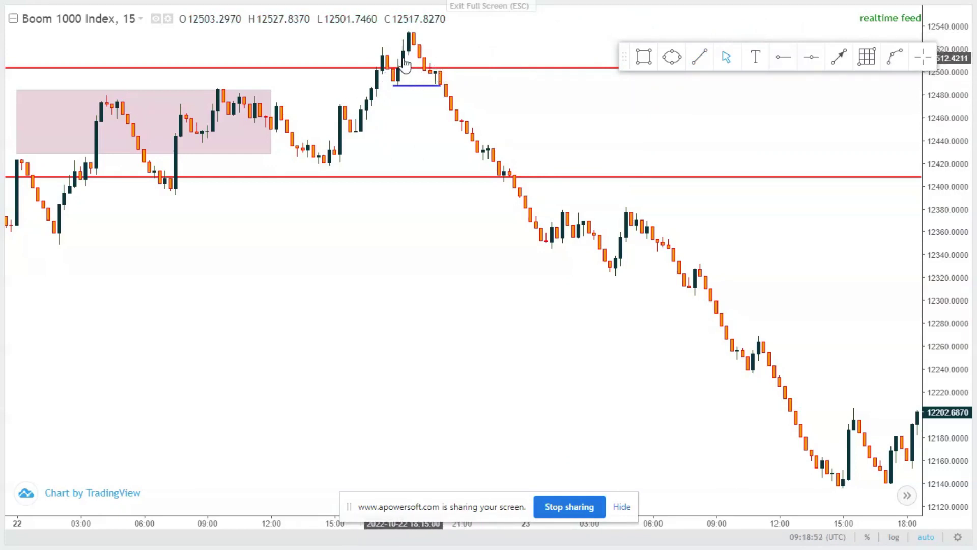
# Measure the price move between the short blue line and the October 22 swing high, upward and back down.
pyautogui.scroll(-2, 393, 109)
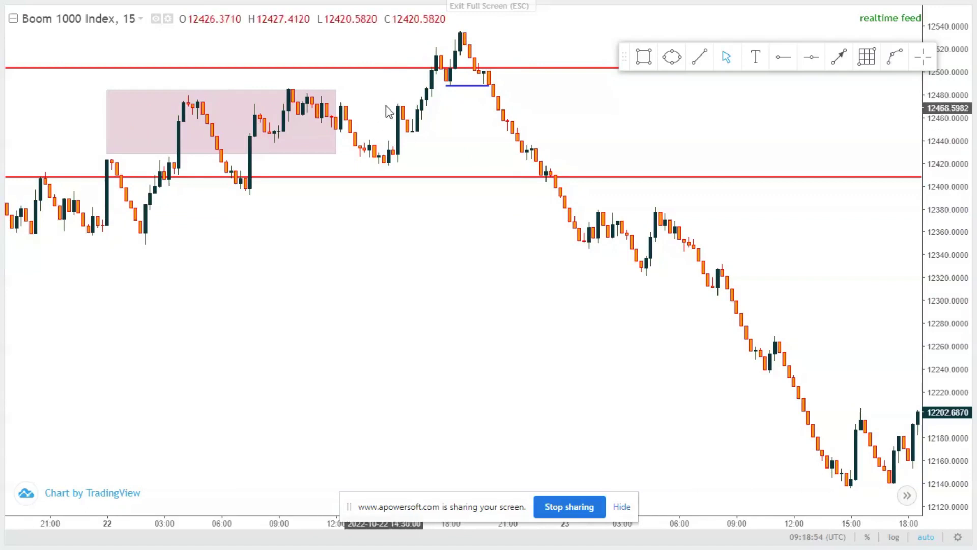
pyautogui.hscroll(2, 388, 109)
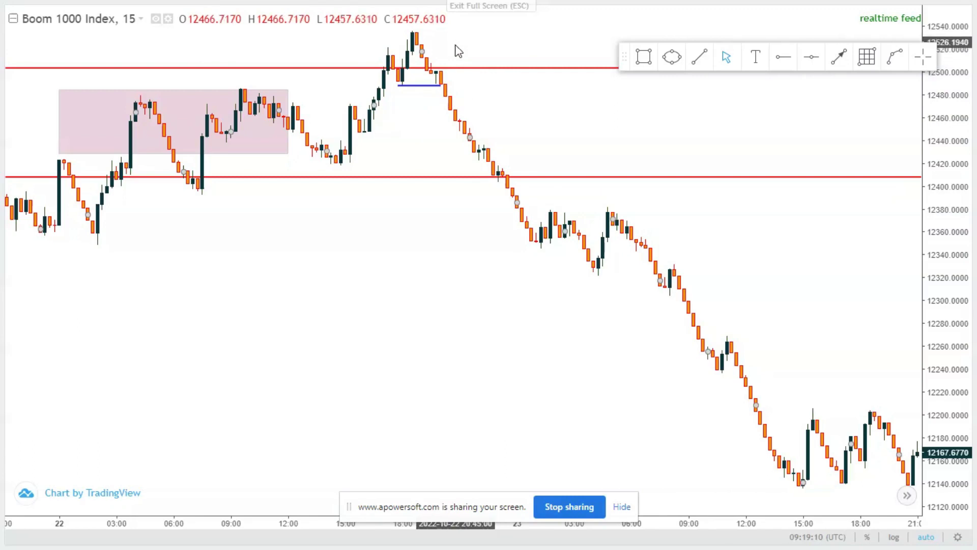
pyautogui.keyDown('shift'); pyautogui.click(449, 90); pyautogui.keyUp('shift')
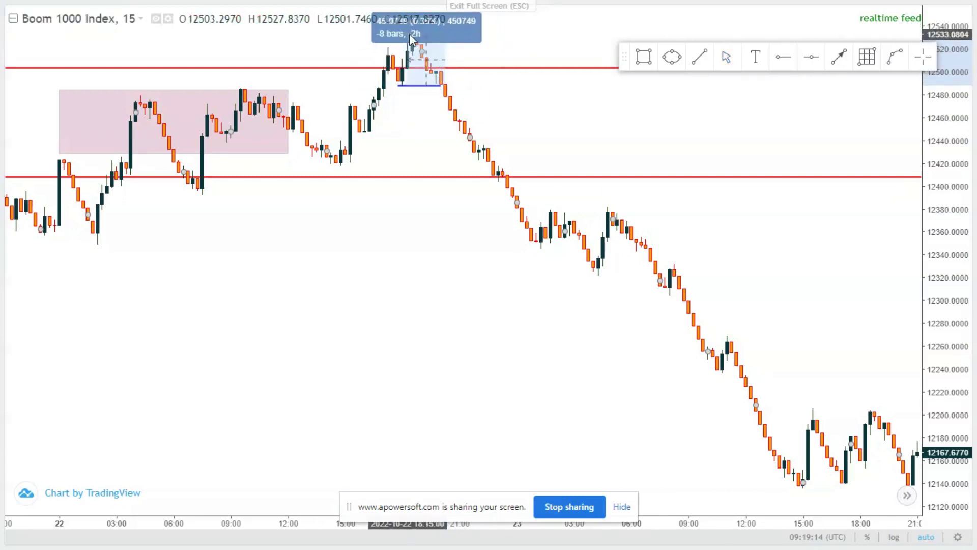
pyautogui.click(466, 90)
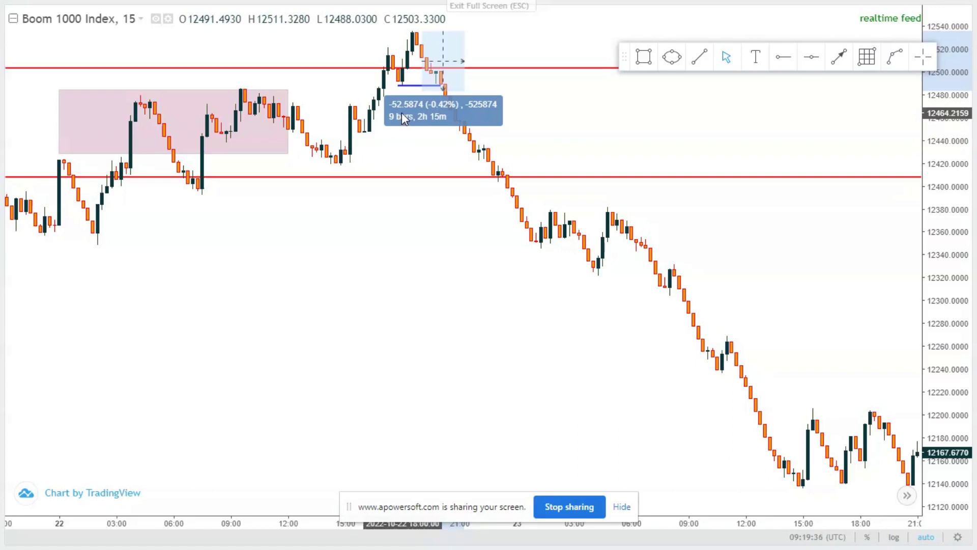
pyautogui.click(497, 79)
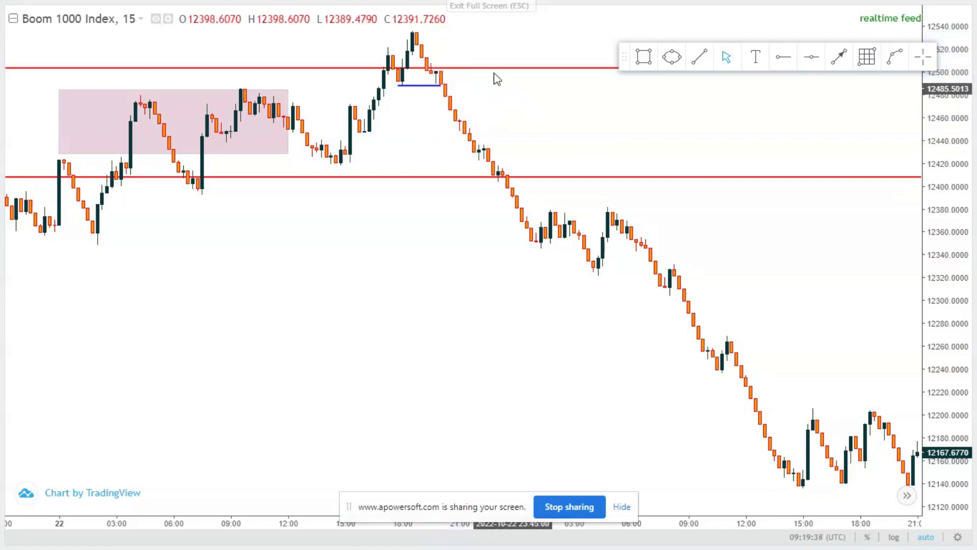
pyautogui.click(473, 68)
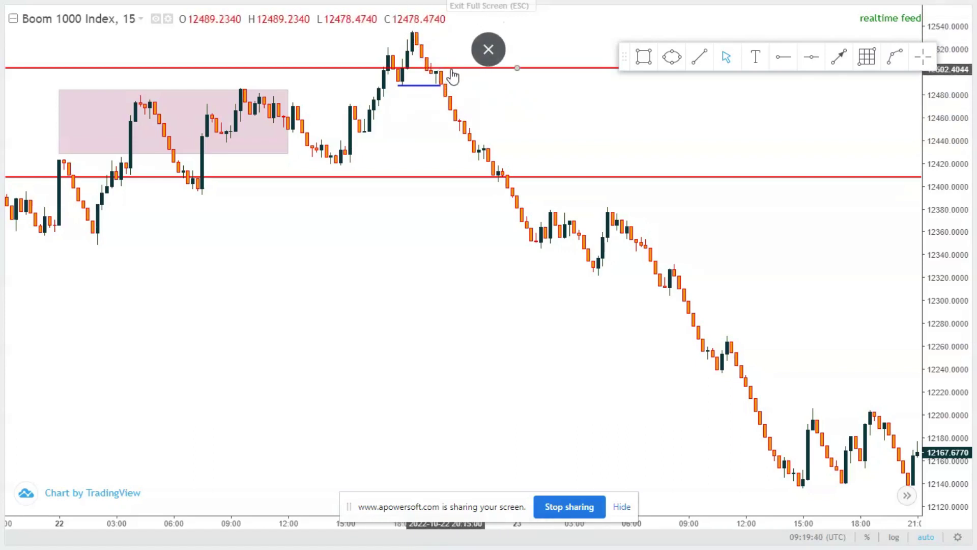
# Draw a blue trend line across the October 22 swing high at about 12536, from 18:00 to about 21:30.
pyautogui.moveTo(628, 117); pyautogui.dragTo(509, 117)
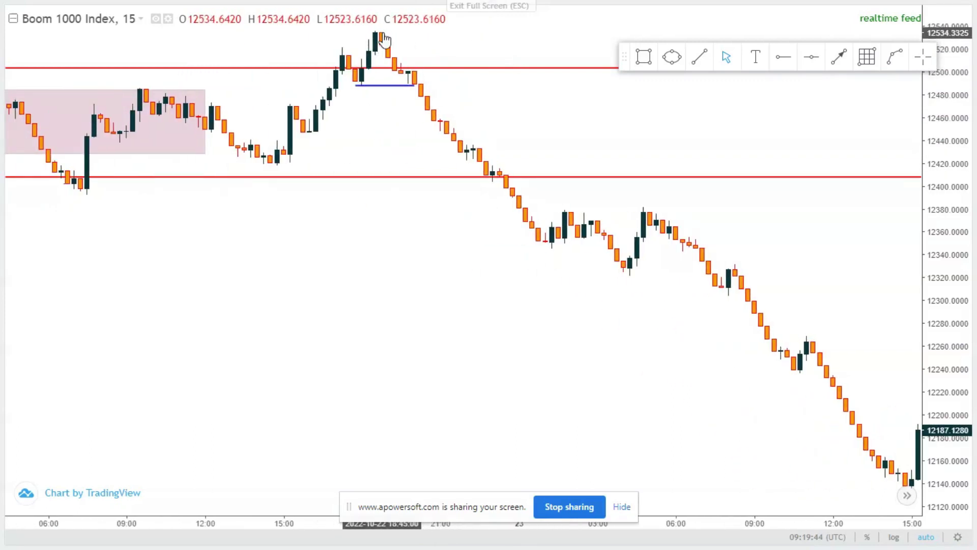
pyautogui.click(699, 57)
pyautogui.click(361, 30)
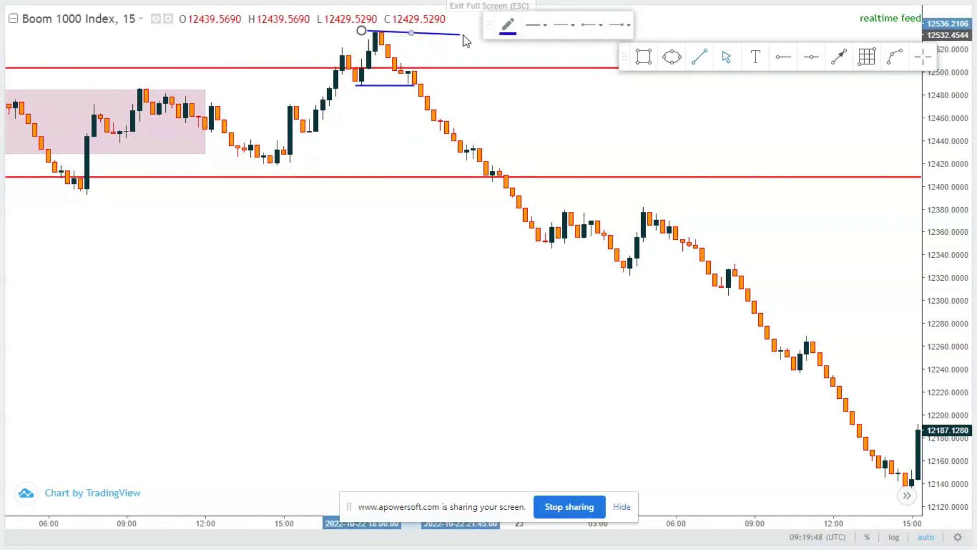
pyautogui.click(454, 32)
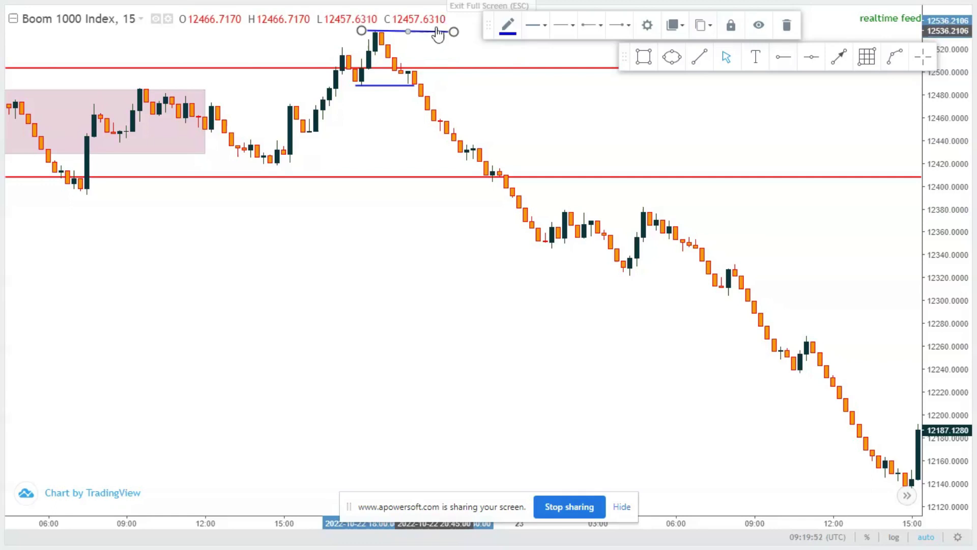
pyautogui.click(352, 147)
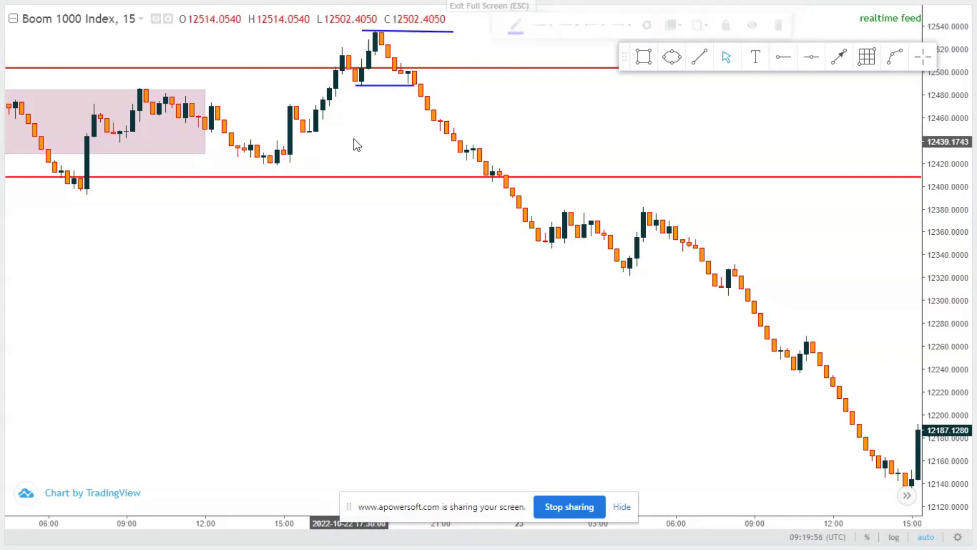
# Delete the blue trend line across the October 22 swing high.
pyautogui.click(422, 32)
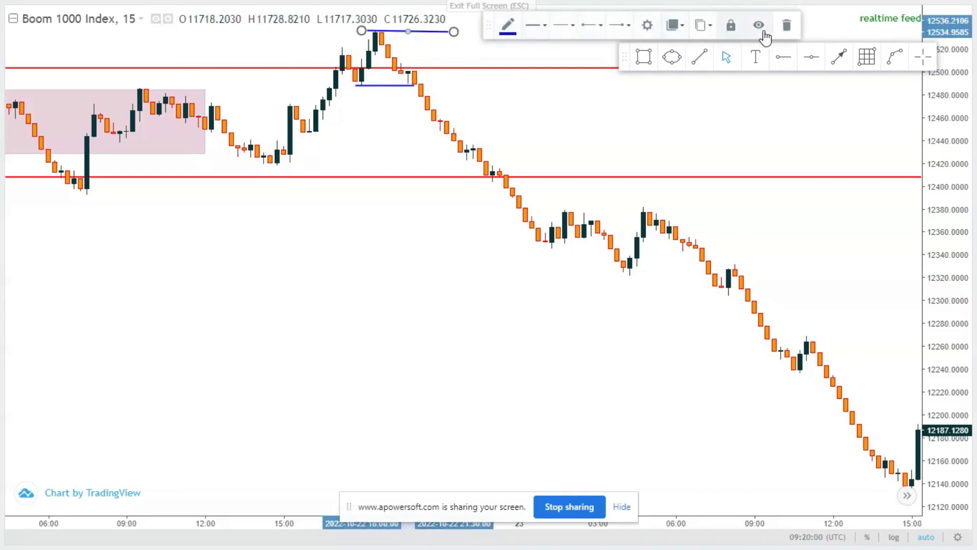
pyautogui.click(789, 26)
# Examine the 15-minute price action around the shaded October 22 zone, then the wider swings from October 10 to 24.
pyautogui.moveTo(227, 288); pyautogui.dragTo(467, 266)
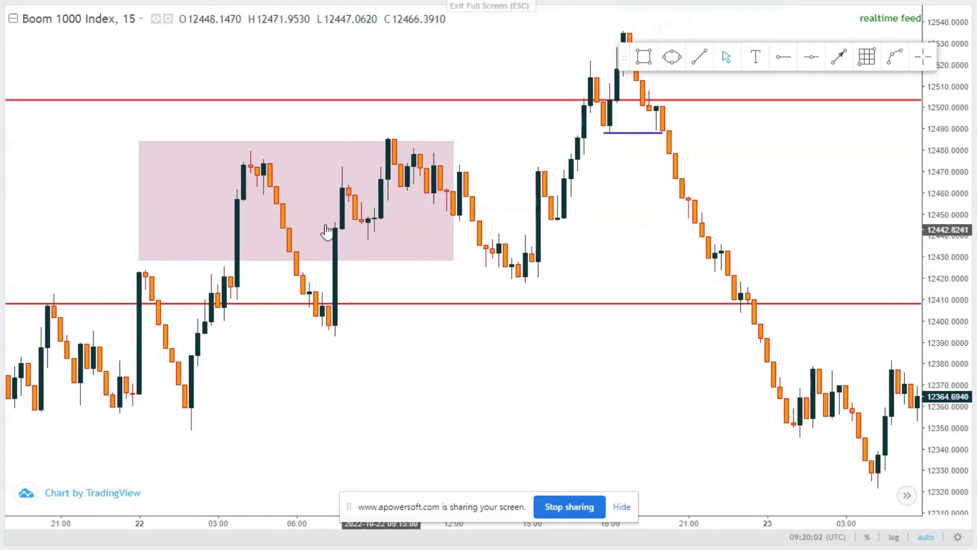
pyautogui.scroll(-1, 314, 198)
pyautogui.scroll(-2, 314, 198)
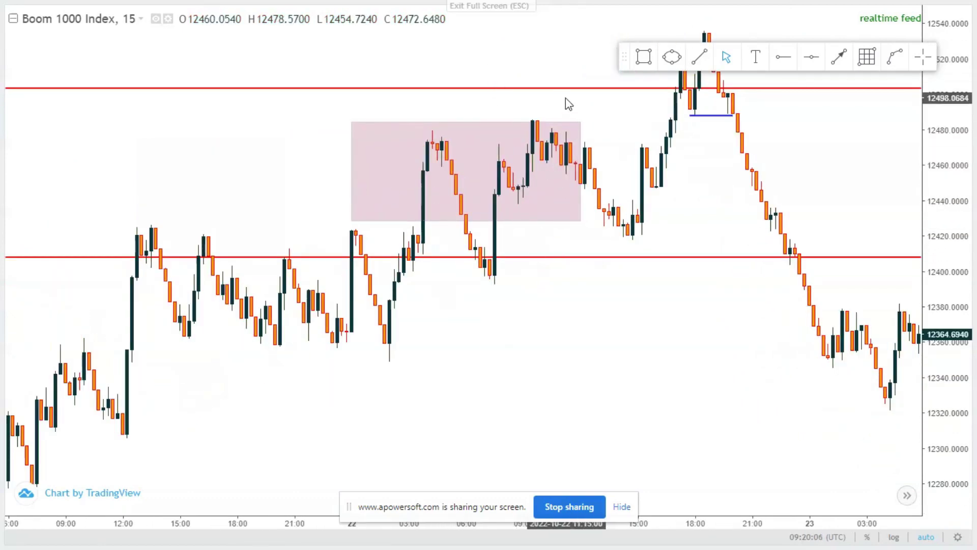
pyautogui.moveTo(556, 279); pyautogui.dragTo(517, 102)
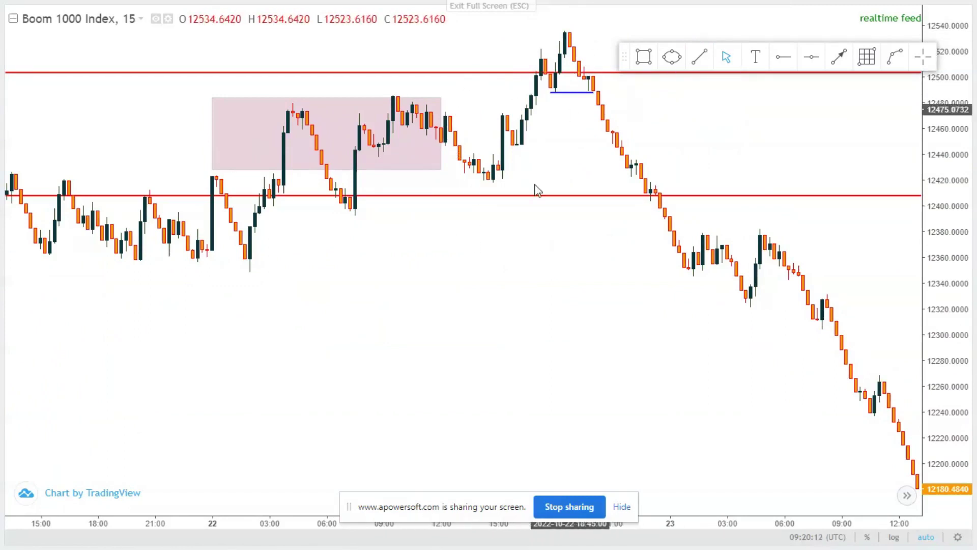
pyautogui.scroll(-1, 426, 250)
pyautogui.moveTo(427, 251); pyautogui.dragTo(212, 278)
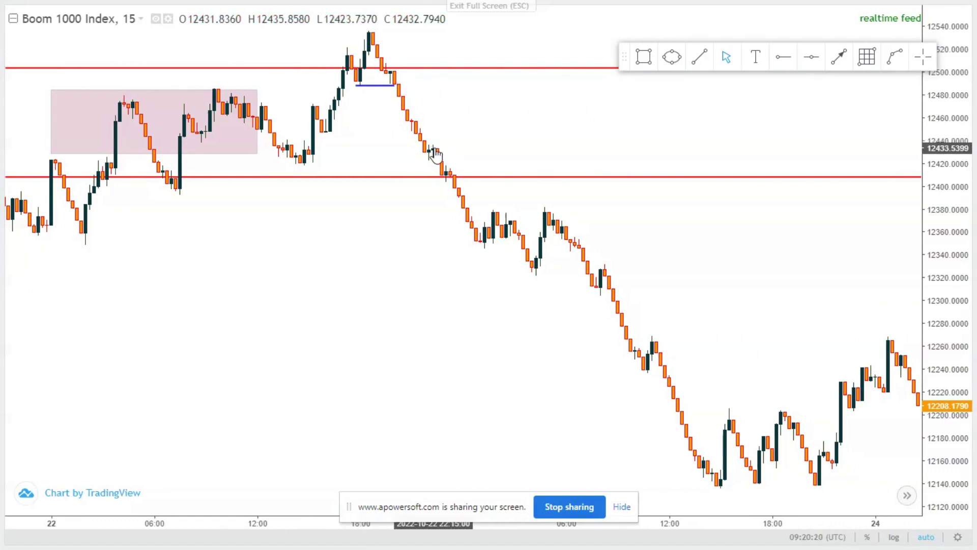
pyautogui.scroll(-4, 458, 266)
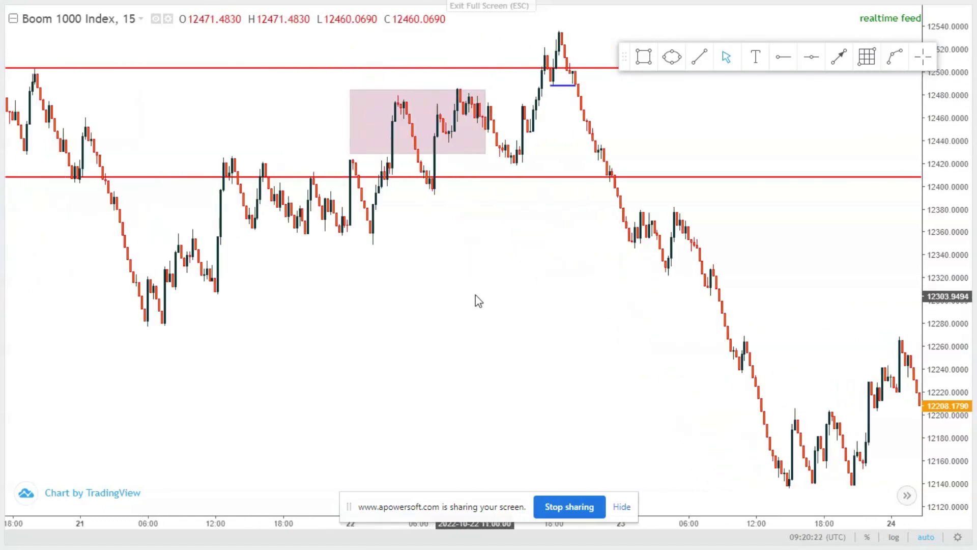
pyautogui.scroll(-3, 401, 338)
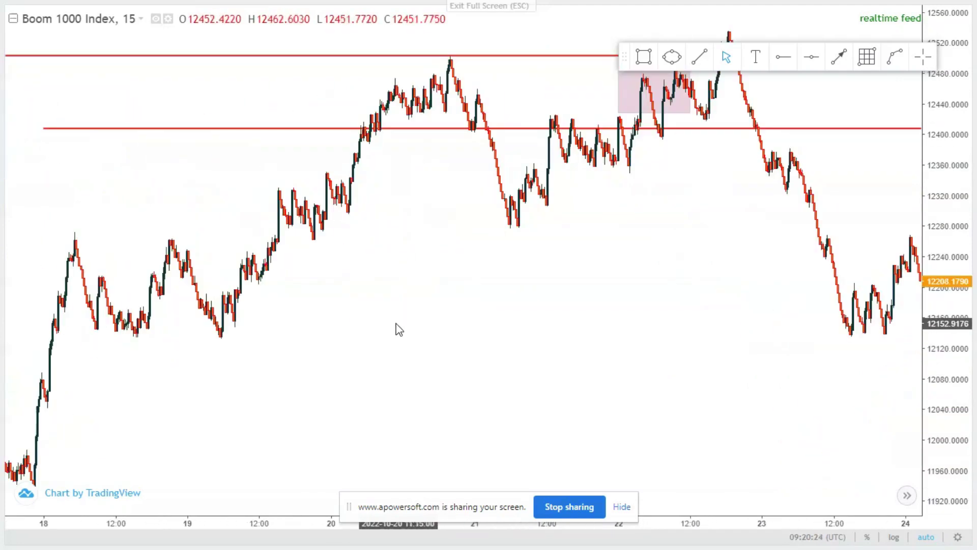
pyautogui.scroll(-3, 427, 343)
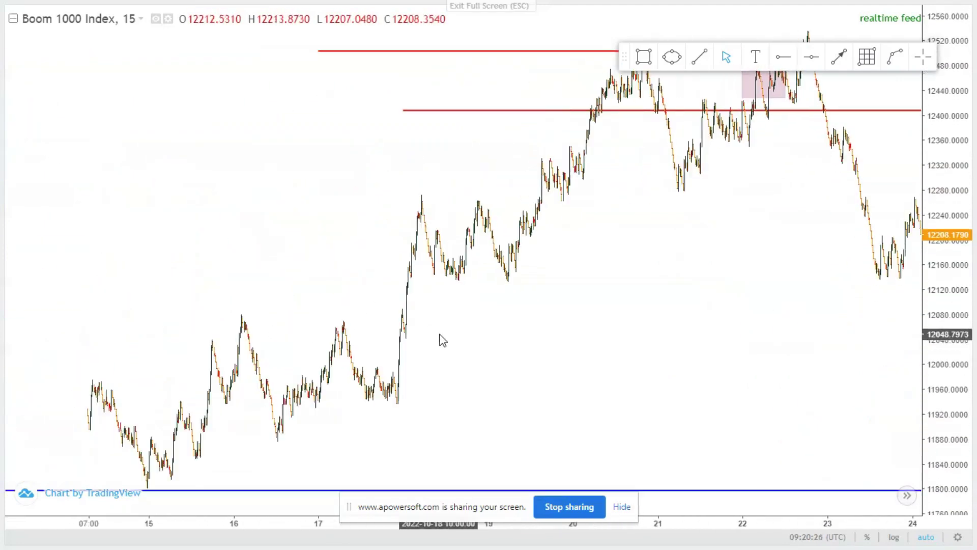
pyautogui.scroll(-3, 383, 451)
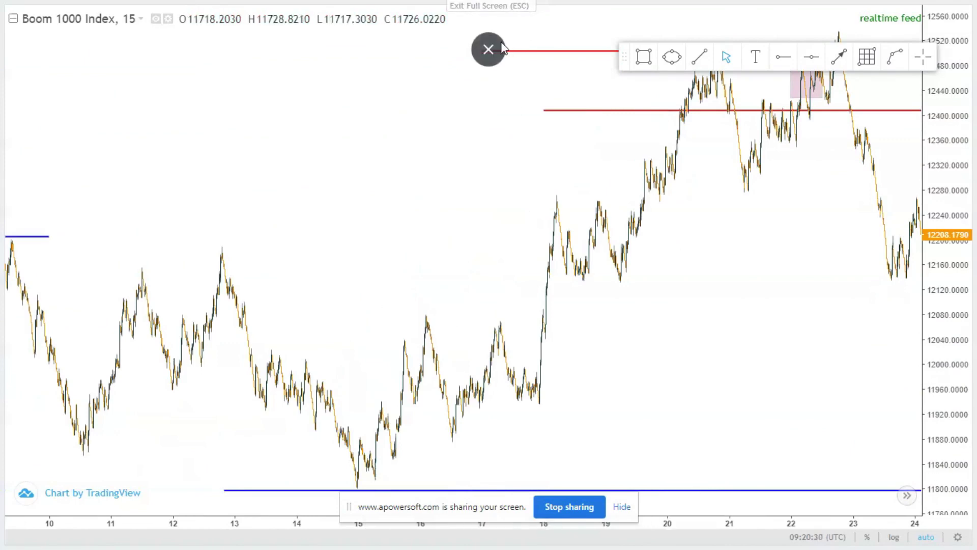
# Leave full-screen mode, switch to MetaTrader 5 and examine the latest October swings on the Boom 1000 Index daily chart.
pyautogui.click(502, 48)
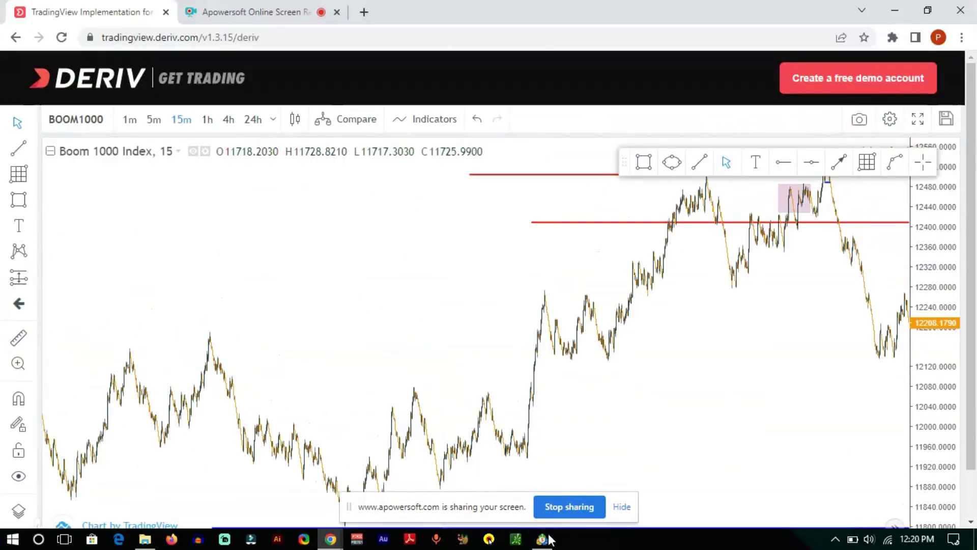
pyautogui.click(549, 537)
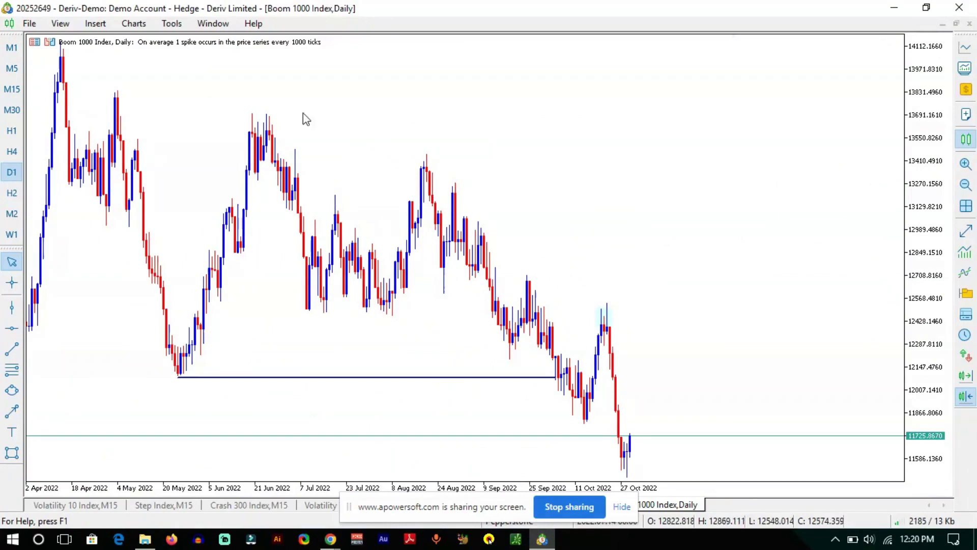
pyautogui.press('+')
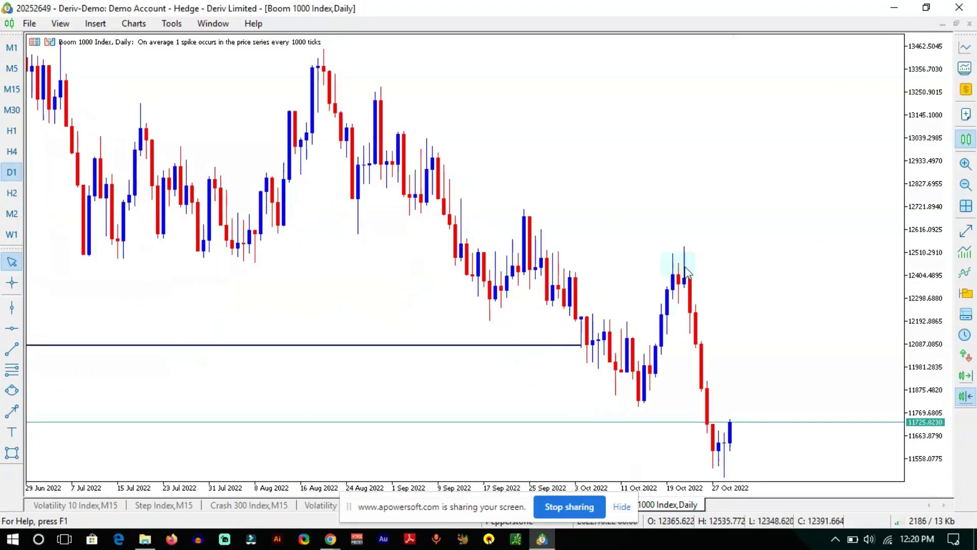
pyautogui.moveTo(642, 410)
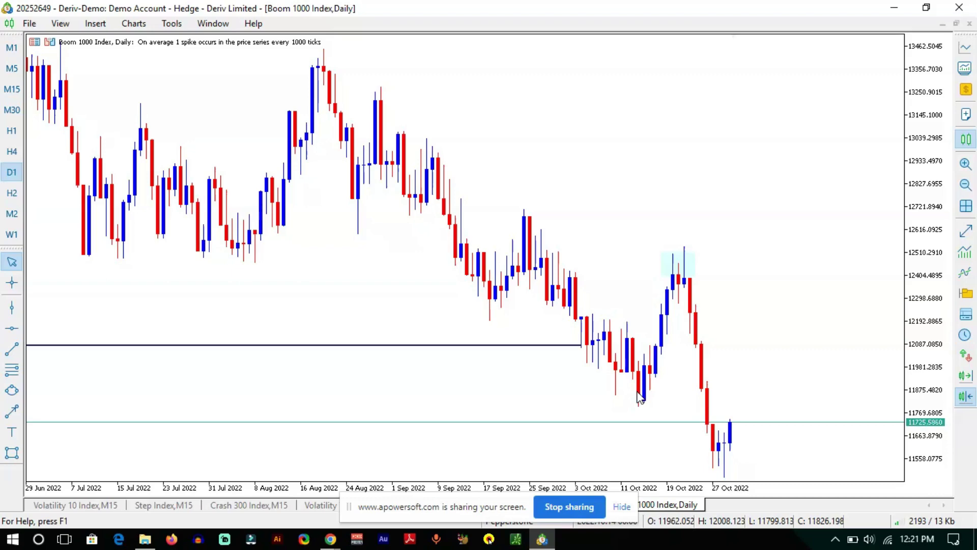
# Switch the Boom 1000 Index chart to the H4 timeframe and show the shaded October zone enlarged.
pyautogui.click(12, 151)
pyautogui.scroll(-12, 328, 216)
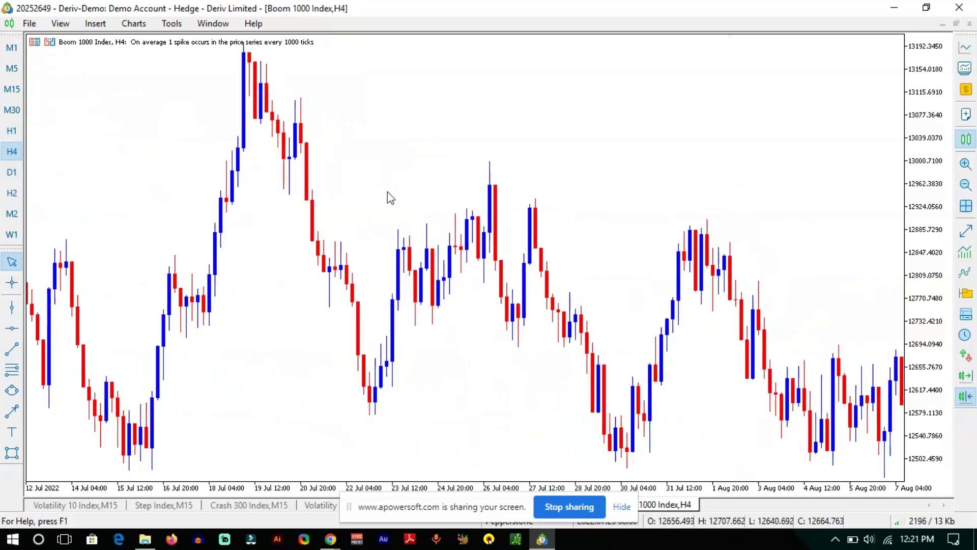
pyautogui.scroll(-15, 290, 236)
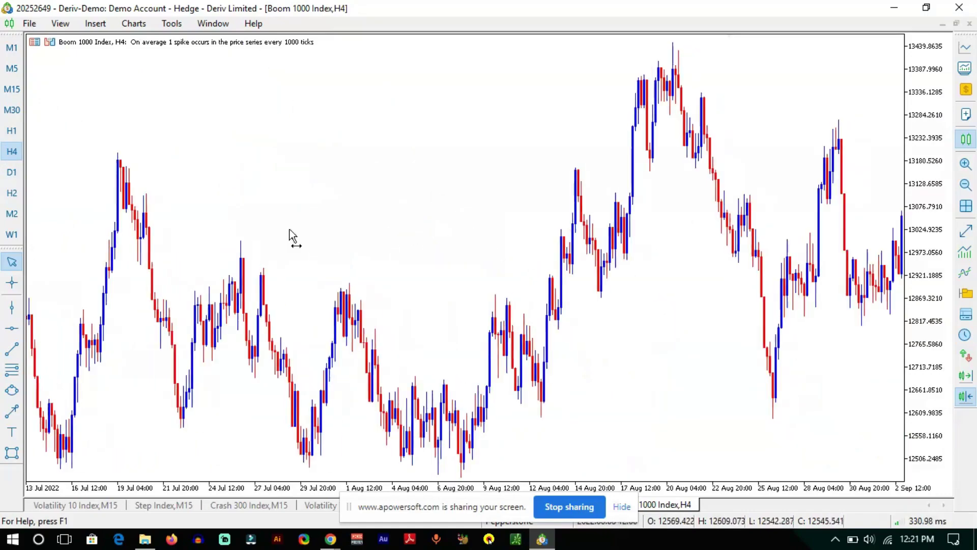
pyautogui.scroll(-5, 363, 244)
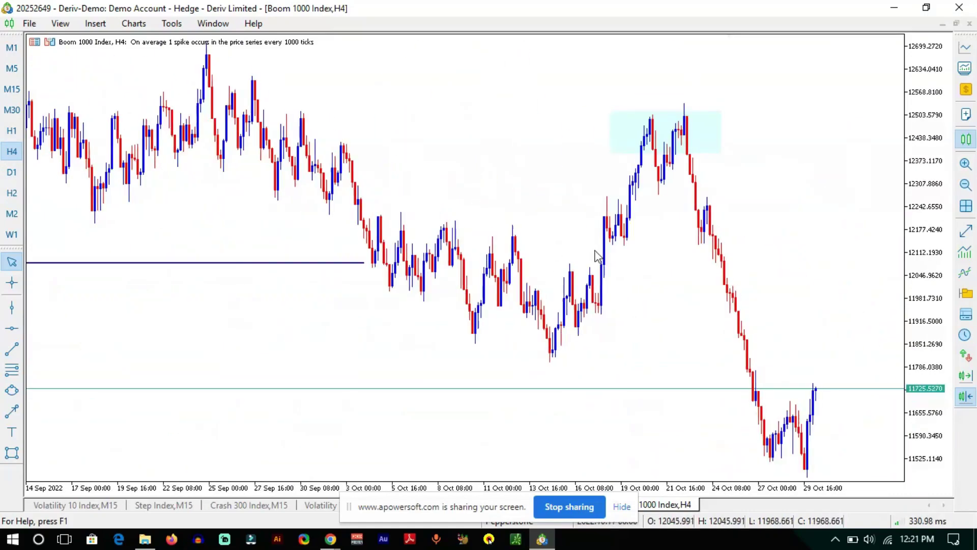
pyautogui.press('+')
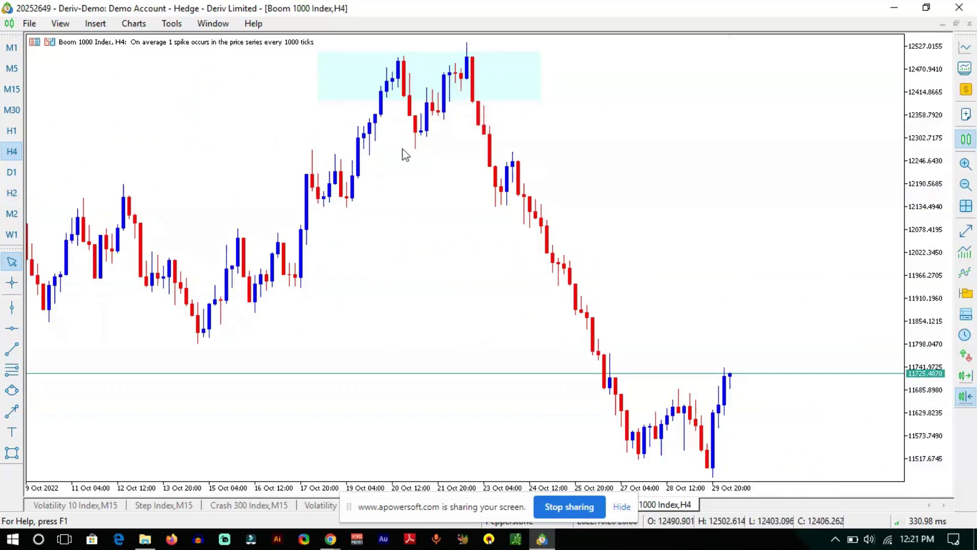
# On the H1 timeframe, draw a horizontal trend line at about 12502 from the October 20 swing high to the October 22 rally.
pyautogui.click(11, 130)
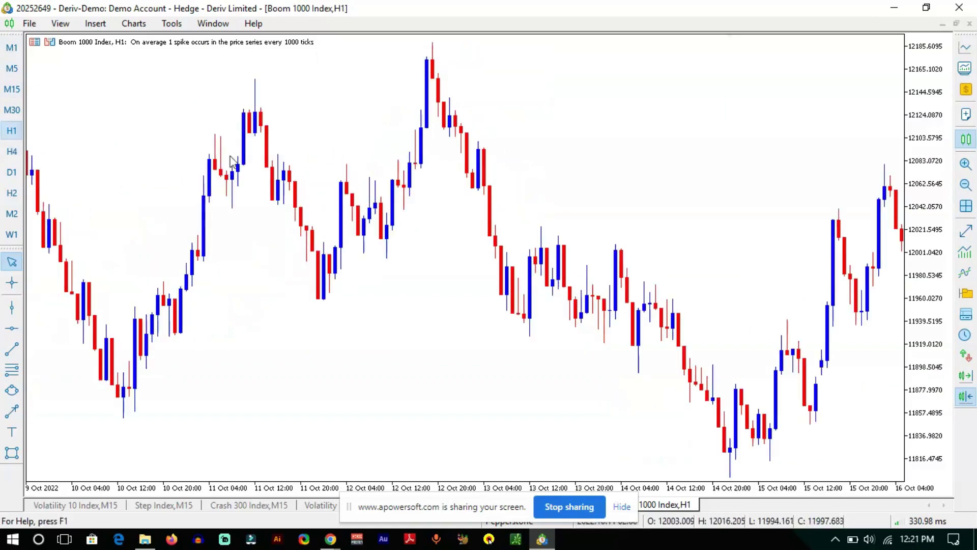
pyautogui.scroll(-10, 160, 154)
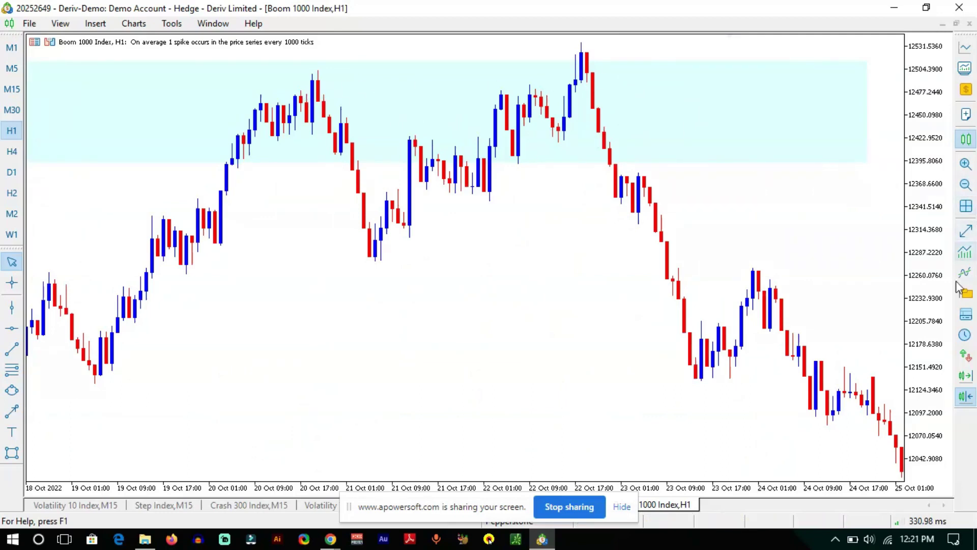
pyautogui.click(11, 348)
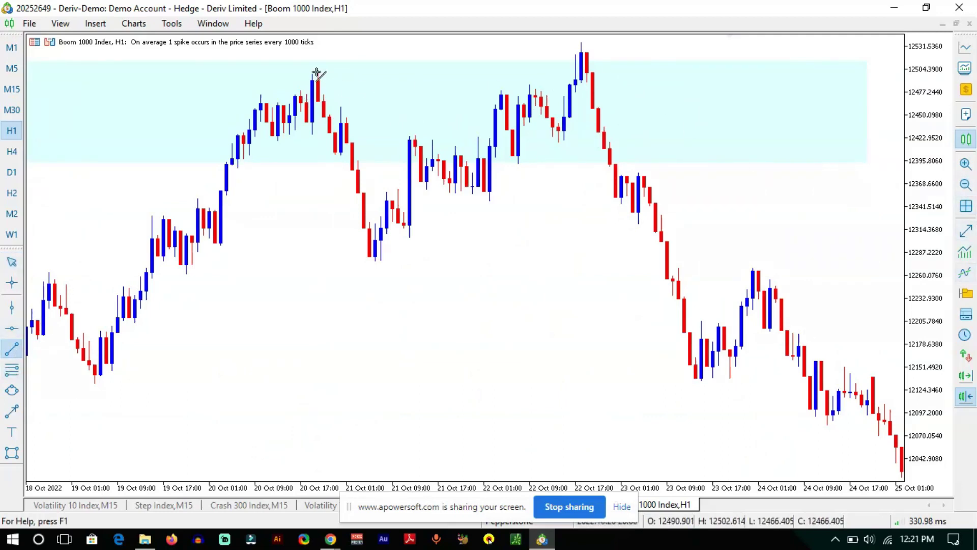
pyautogui.moveTo(317, 72); pyautogui.dragTo(575, 71)
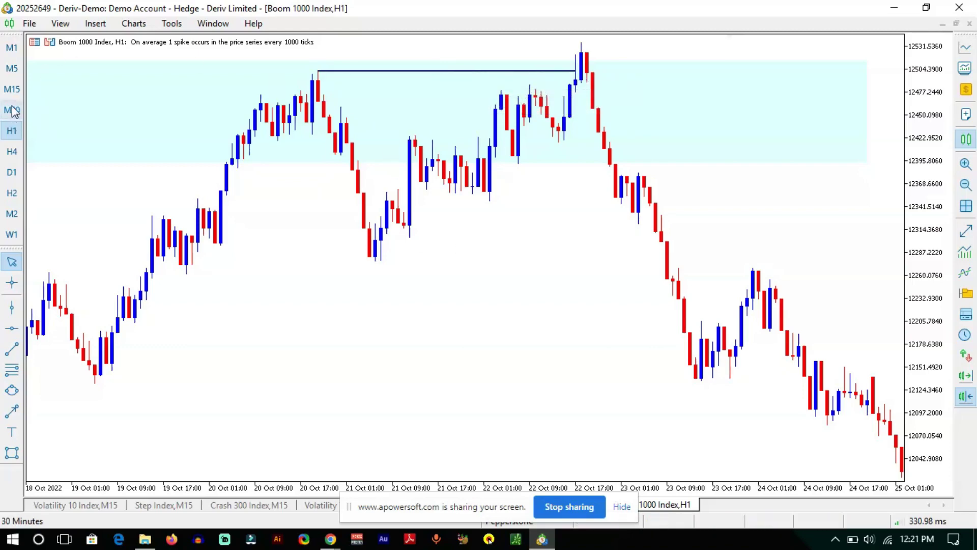
# Switch the chart to M15, display period separators and review the candles from October 20 to 24.
pyautogui.click(12, 91)
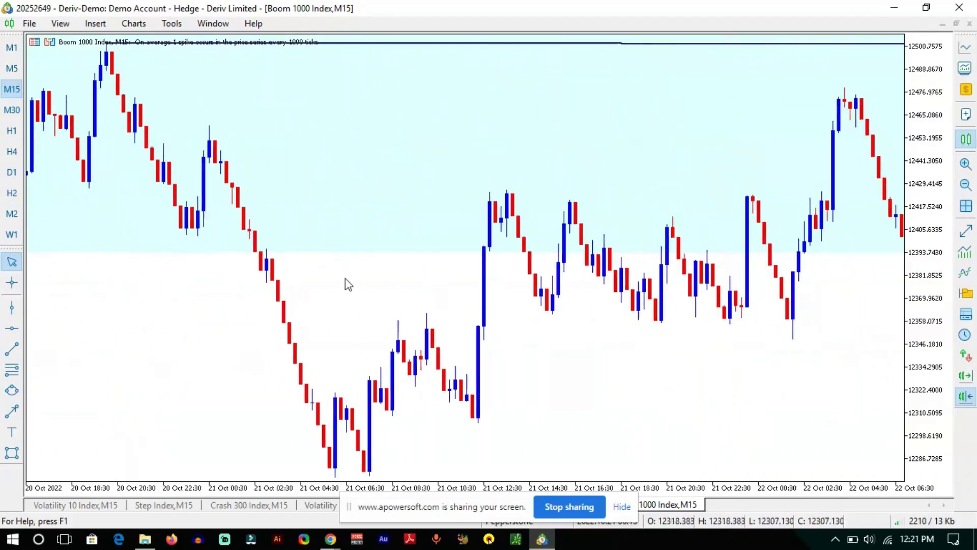
pyautogui.press('-')
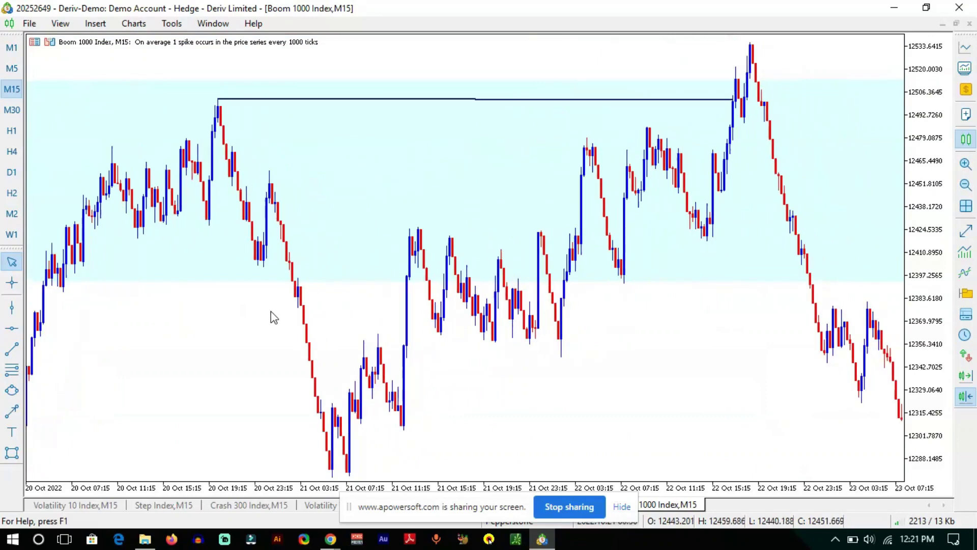
pyautogui.hotkey('ctrl', 'y')
pyautogui.moveTo(158, 338); pyautogui.dragTo(358, 320)
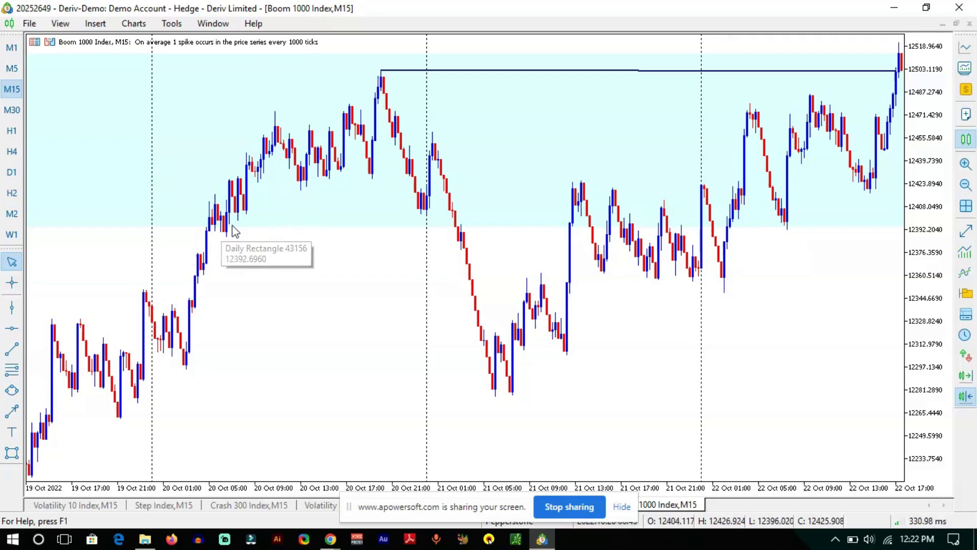
pyautogui.scroll(-3, 214, 321)
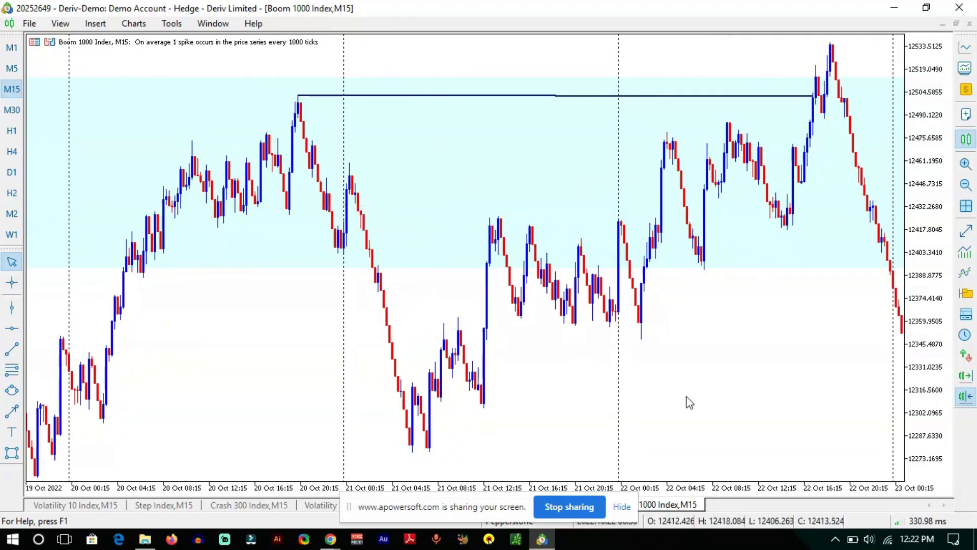
pyautogui.scroll(-3, 688, 402)
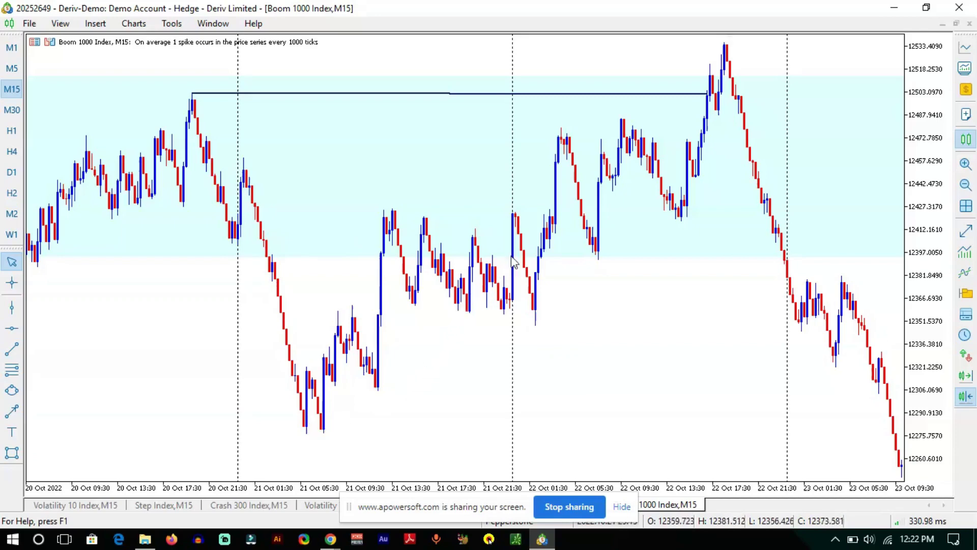
pyautogui.scroll(-3, 580, 265)
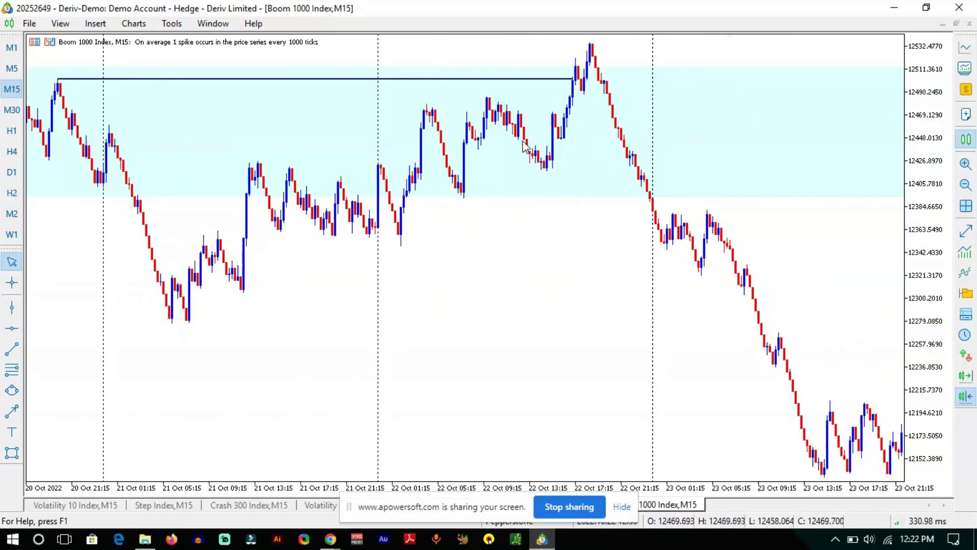
pyautogui.scroll(-3, 428, 246)
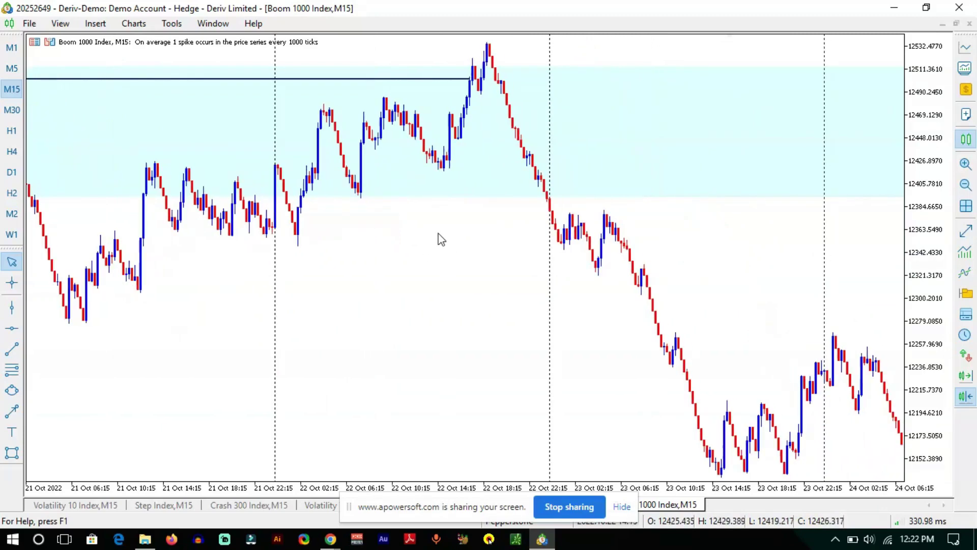
# Draw a short trend line at about 12490 from the last low before the October 22 swing high to the falling candles after it.
pyautogui.press('+')
pyautogui.scroll(-5, 656, 349)
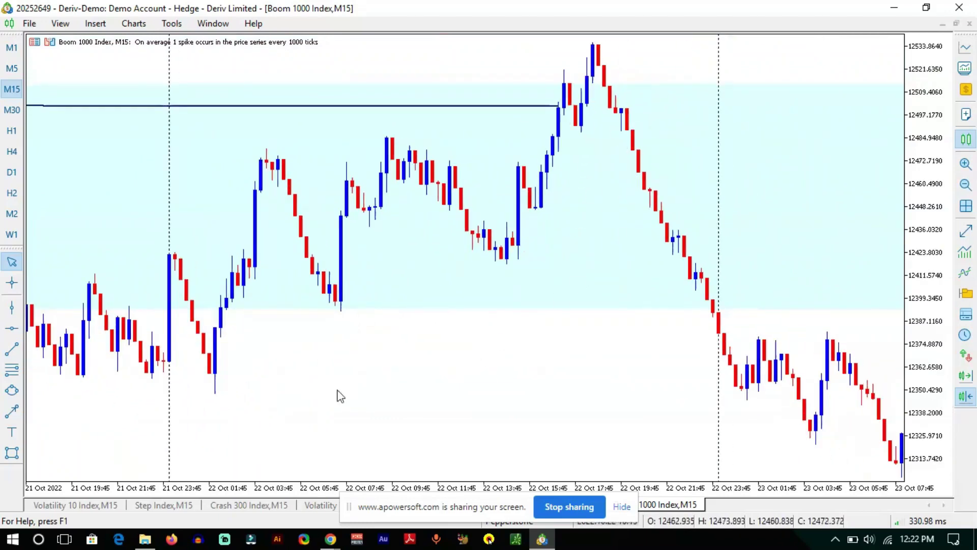
pyautogui.click(11, 349)
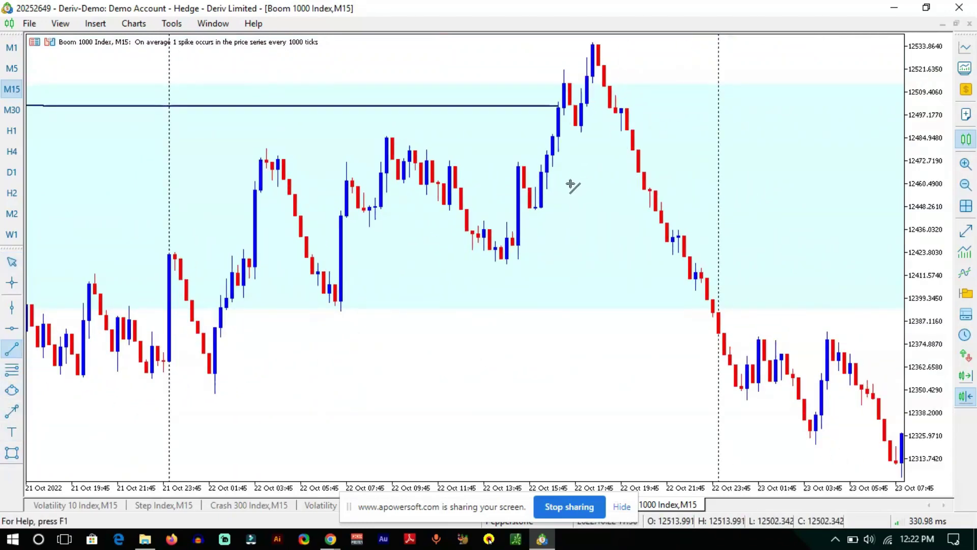
pyautogui.moveTo(578, 127)
pyautogui.mouseDown()
pyautogui.moveTo(632, 130)
pyautogui.moveTo(577, 137)
pyautogui.moveTo(575, 125)
pyautogui.moveTo(632, 137)
pyautogui.mouseUp()
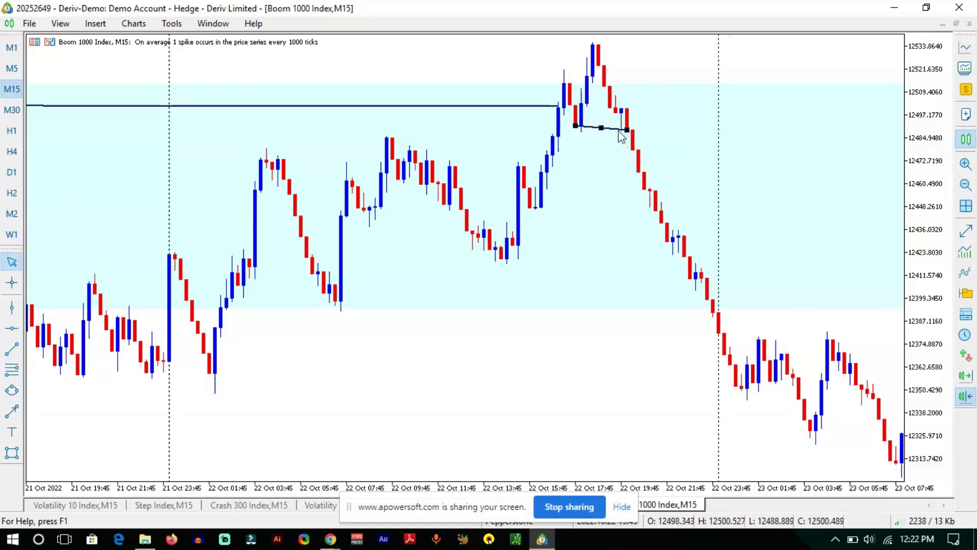
pyautogui.moveTo(575, 127); pyautogui.dragTo(575, 128)
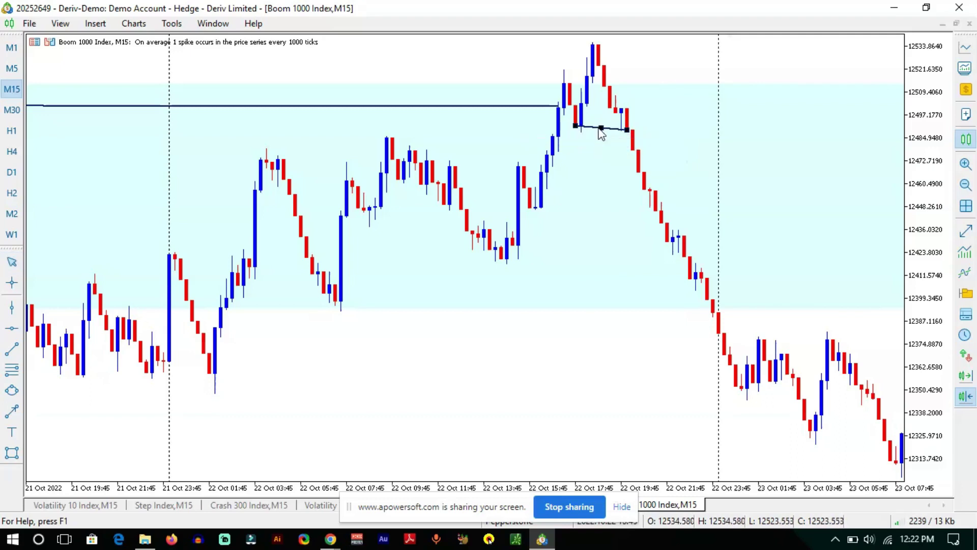
pyautogui.moveTo(618, 206); pyautogui.dragTo(574, 224)
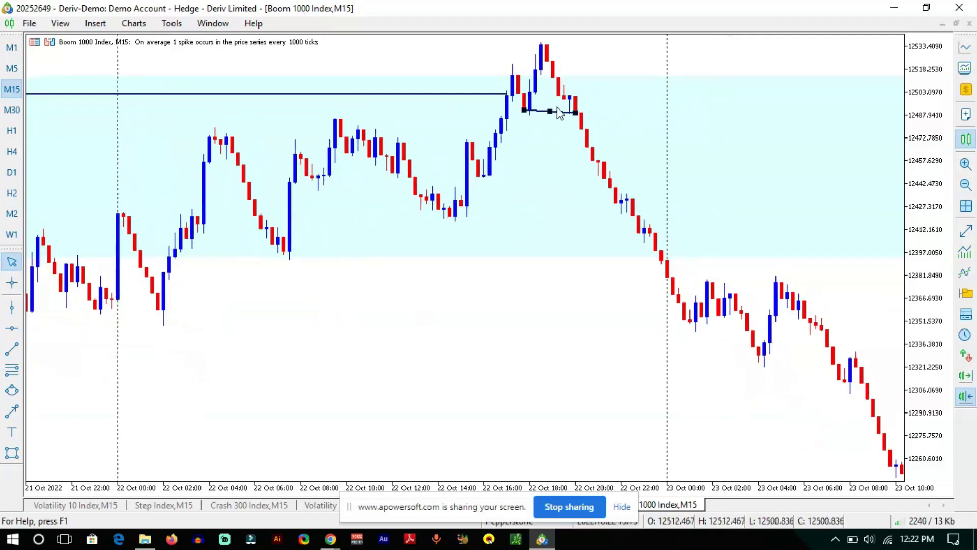
pyautogui.moveTo(525, 111); pyautogui.dragTo(523, 110)
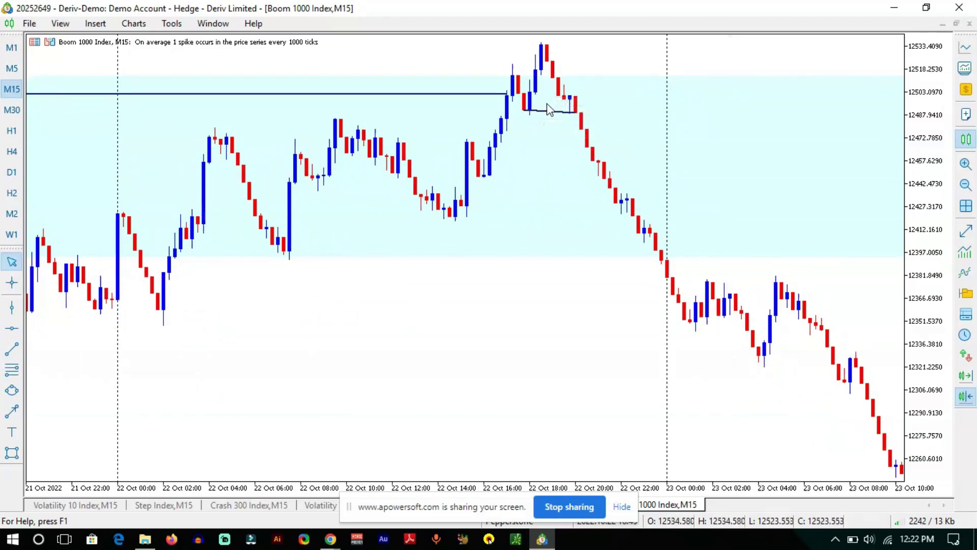
pyautogui.moveTo(603, 291); pyautogui.dragTo(547, 239)
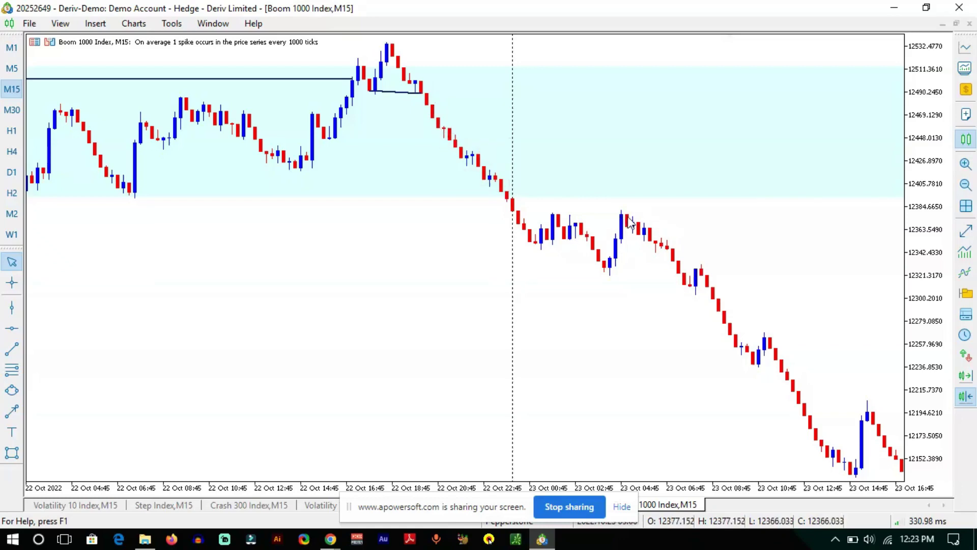
# Switch the chart to the daily timeframe and draw a narrow shaded rectangle at about 11785 to 11820 beneath the mid-October low.
pyautogui.scroll(-10, 629, 222)
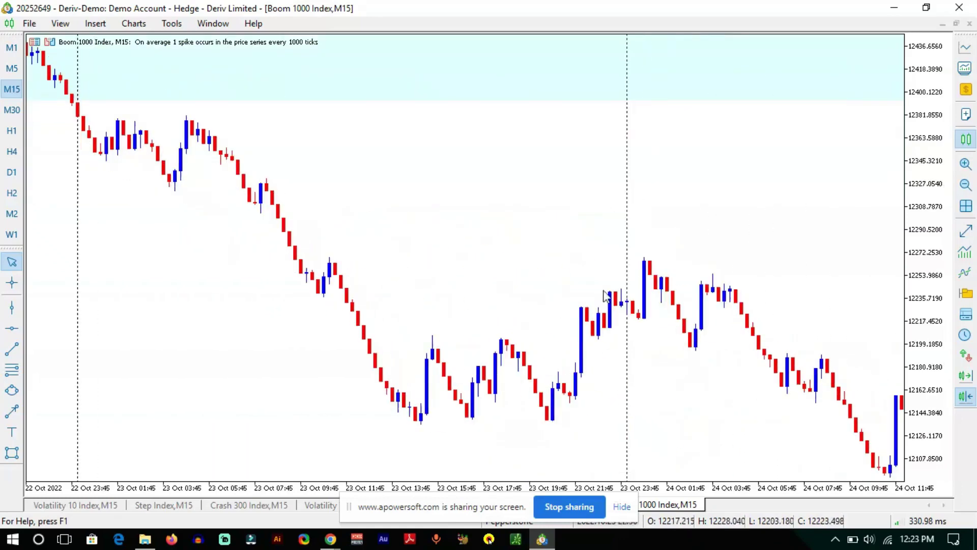
pyautogui.scroll(-3, 606, 296)
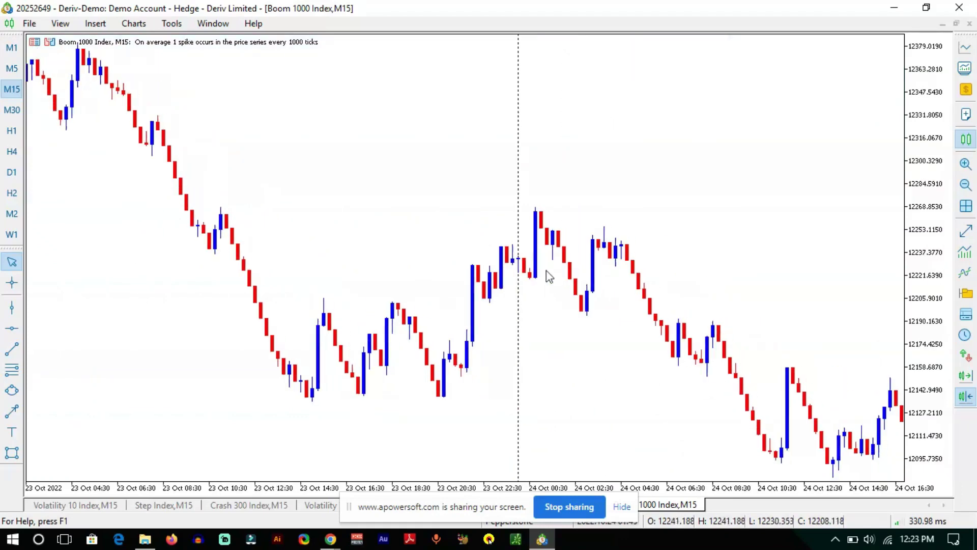
pyautogui.click(9, 177)
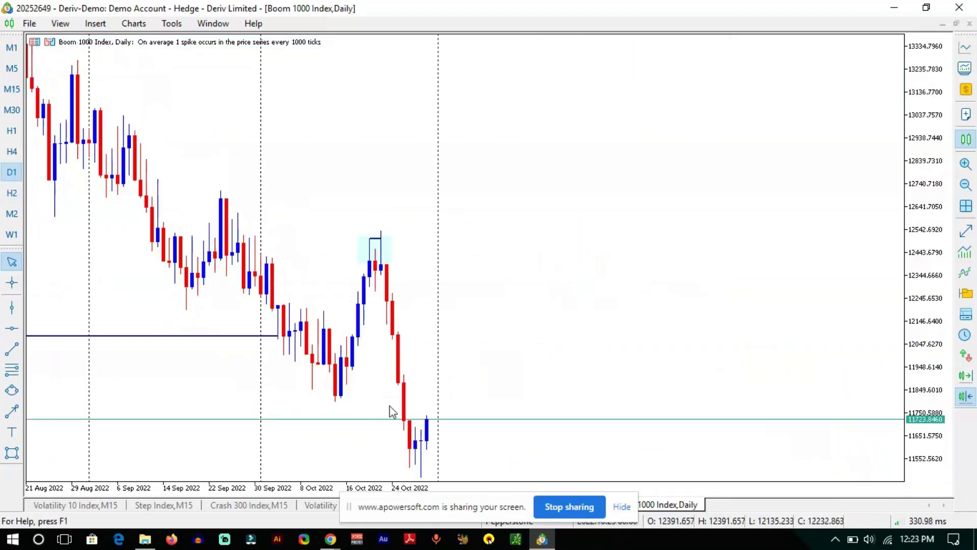
pyautogui.click(13, 451)
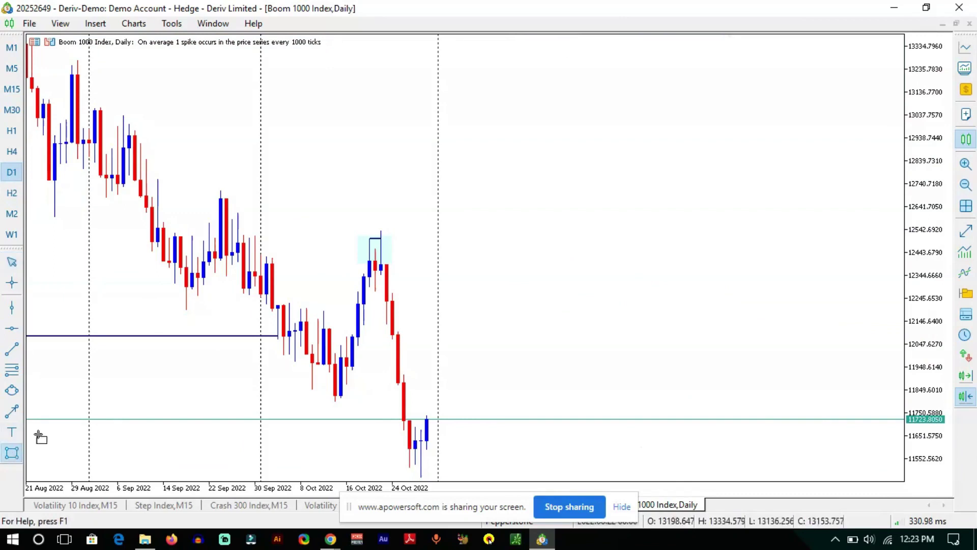
pyautogui.moveTo(316, 395); pyautogui.dragTo(432, 405)
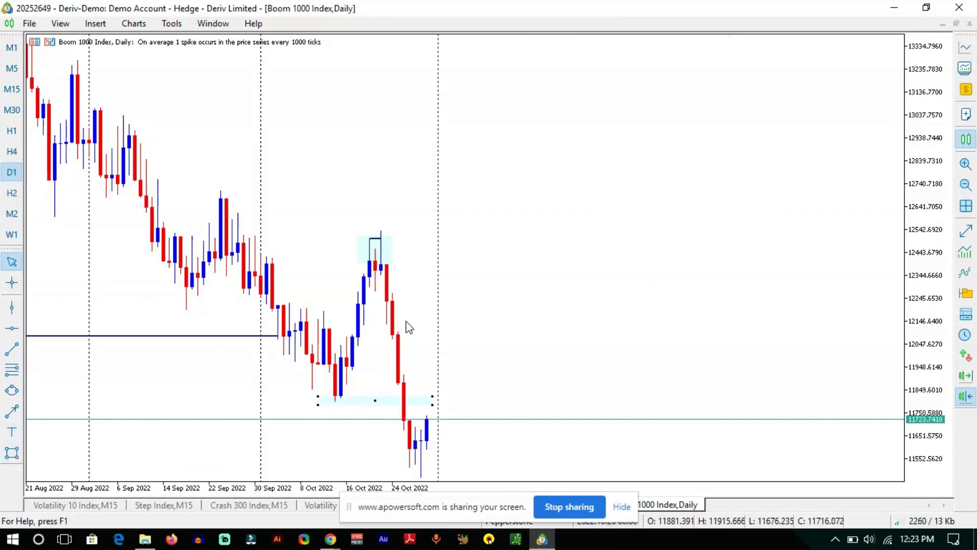
# Switch the chart to M15, jump to the latest candles and examine the decline from October 23 to 26 into the new rectangle.
pyautogui.click(12, 89)
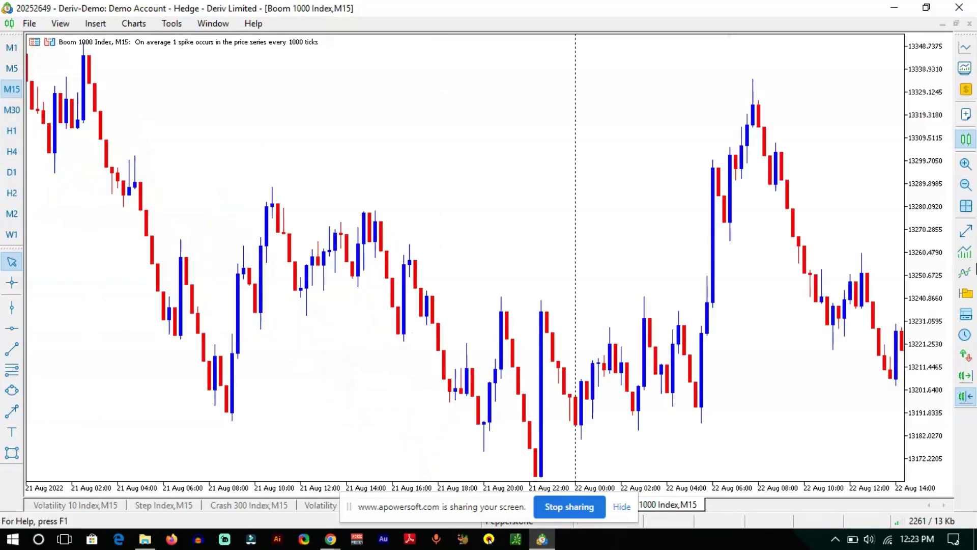
pyautogui.click(966, 377)
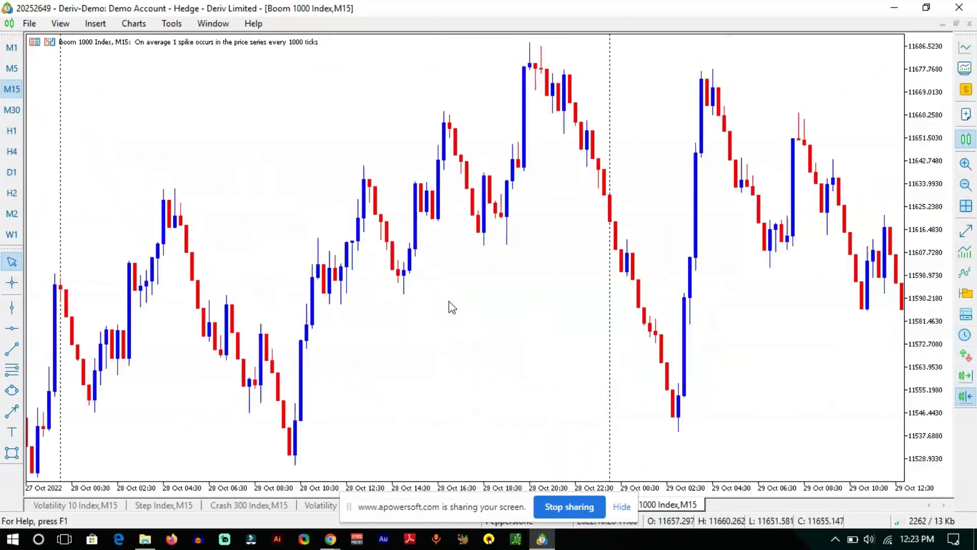
pyautogui.scroll(10, 449, 306)
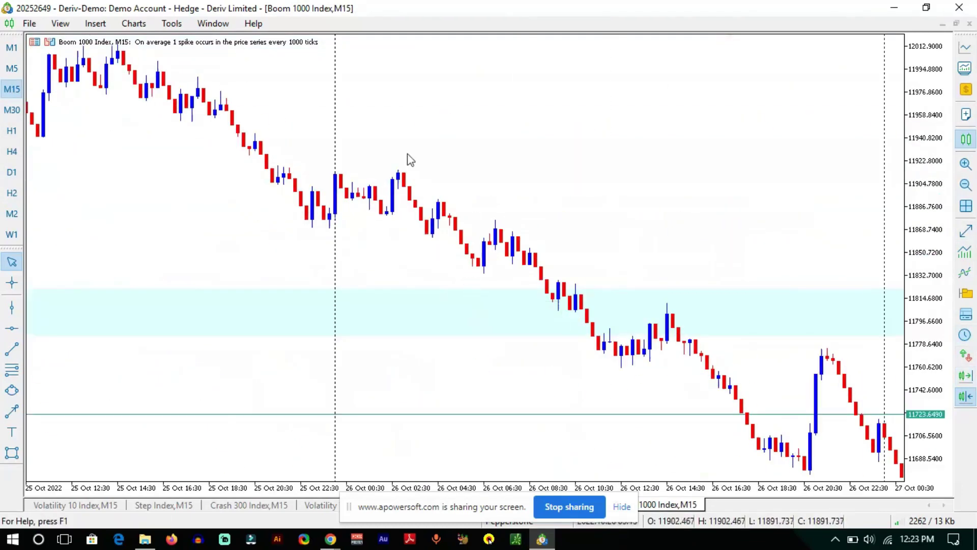
pyautogui.scroll(8, 442, 213)
pyautogui.scroll(4, 340, 211)
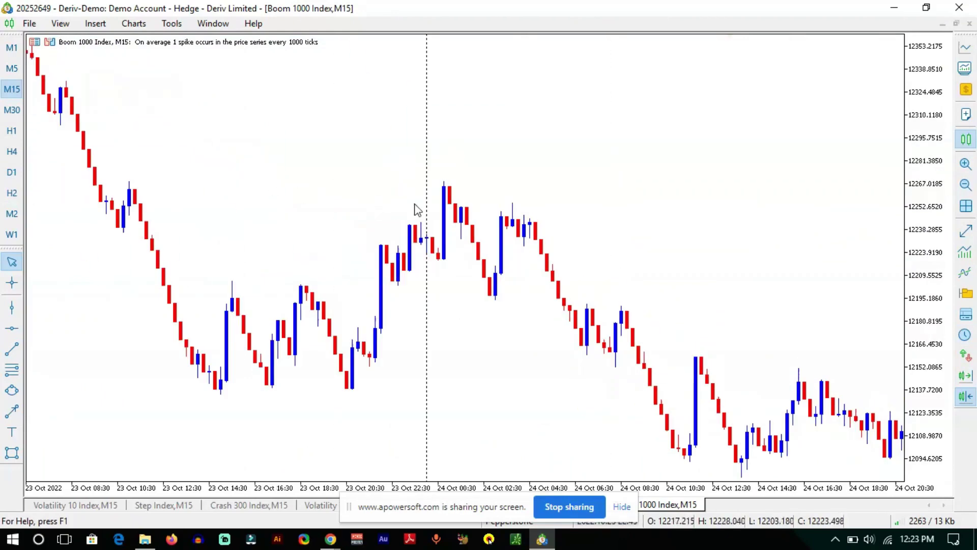
pyautogui.scroll(3, 358, 276)
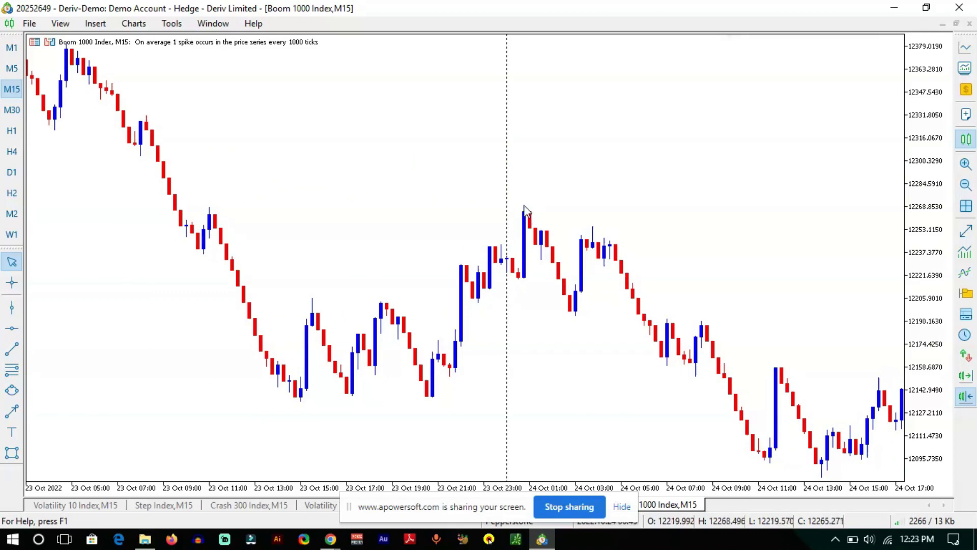
pyautogui.scroll(-15, 218, 277)
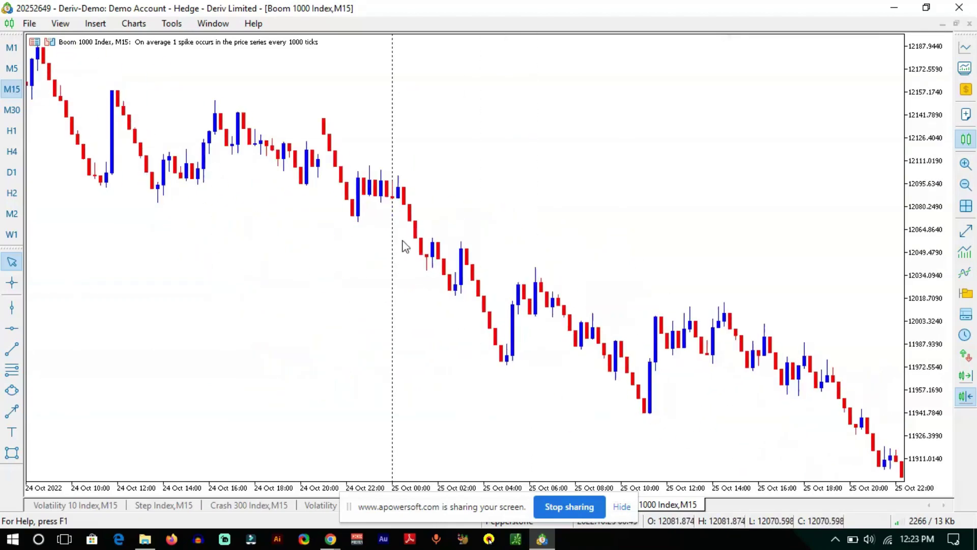
pyautogui.scroll(-8, 763, 336)
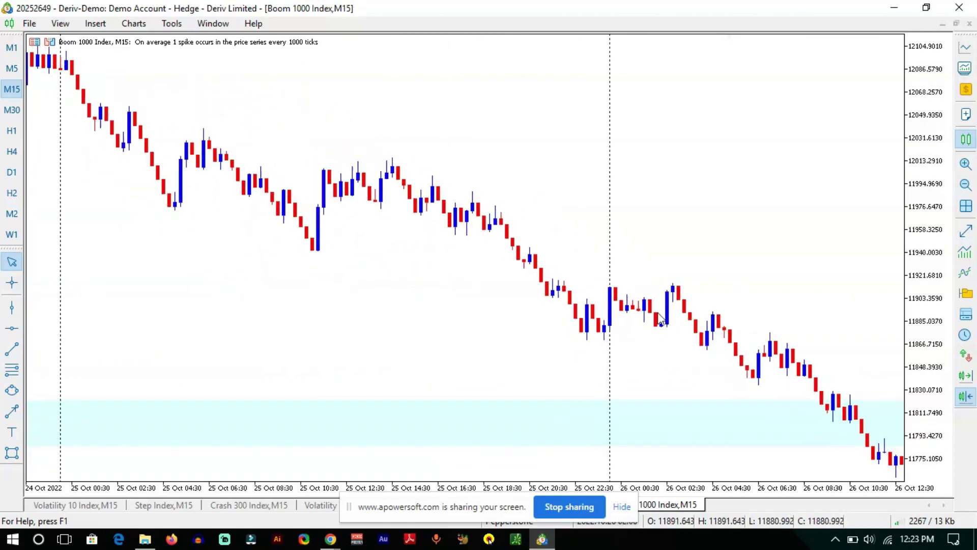
pyautogui.scroll(10, 140, 221)
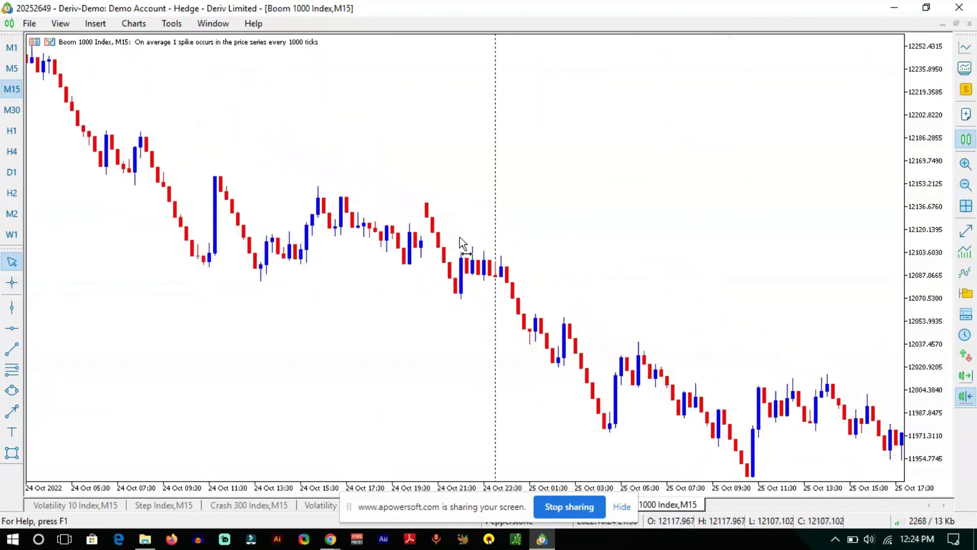
# On the enlarged daily chart, move the lower rectangle to the late-October lows and resize it to cover about 11510 to 11600.
pyautogui.click(12, 173)
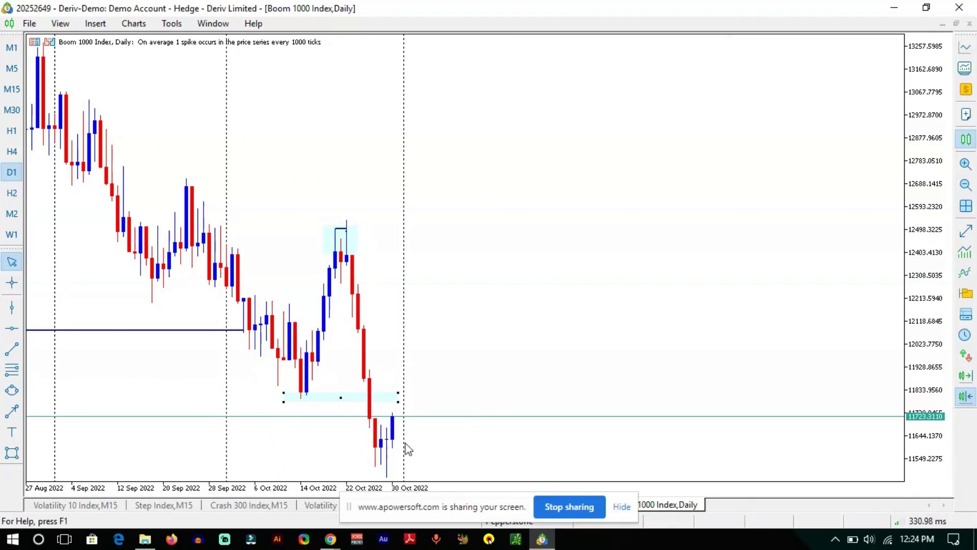
pyautogui.press('+')
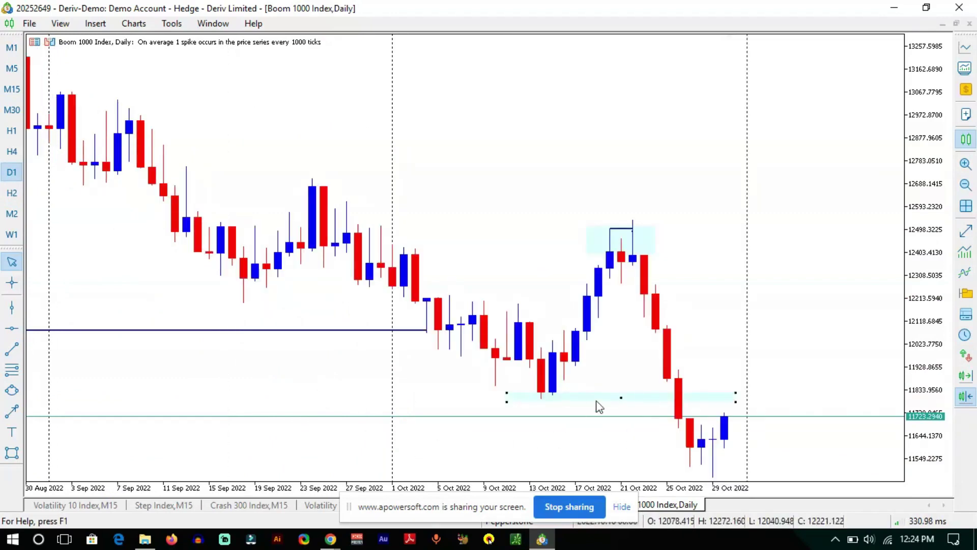
pyautogui.moveTo(623, 399); pyautogui.dragTo(729, 451)
pyautogui.moveTo(804, 480); pyautogui.dragTo(802, 468)
pyautogui.scroll(1, 700, 454)
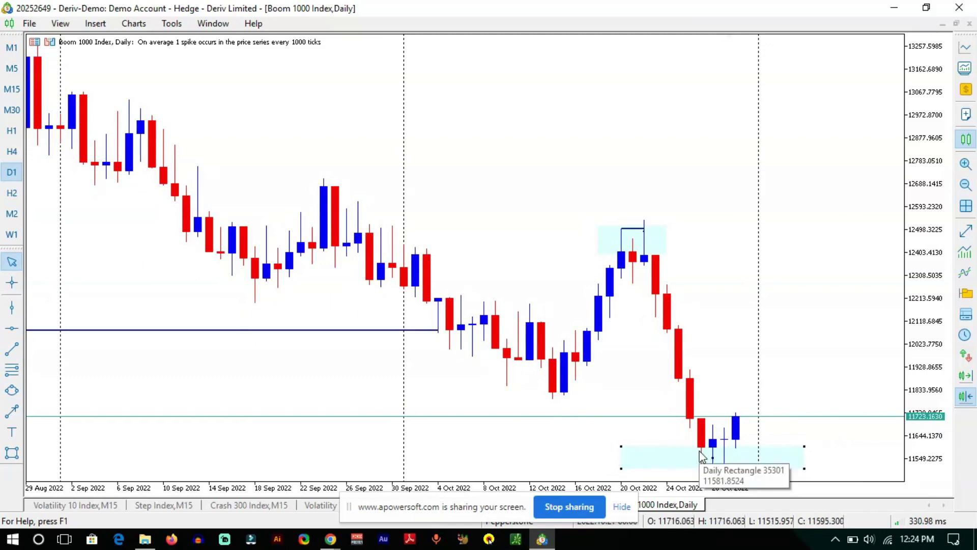
pyautogui.click(712, 457)
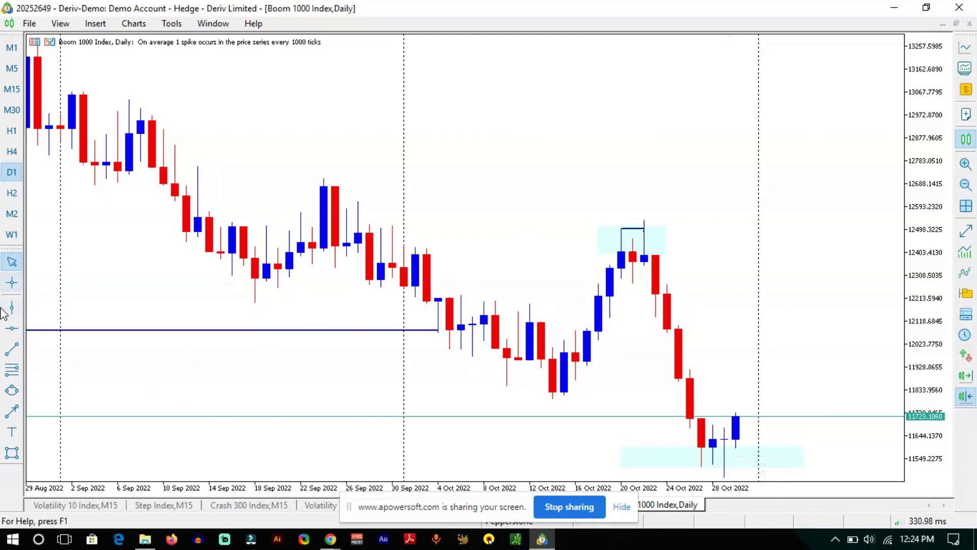
# Draw a Fibonacci retracement from the October 22 high at about 12535 down to the lower rectangle's bottom edge at about 11510.
pyautogui.click(11, 369)
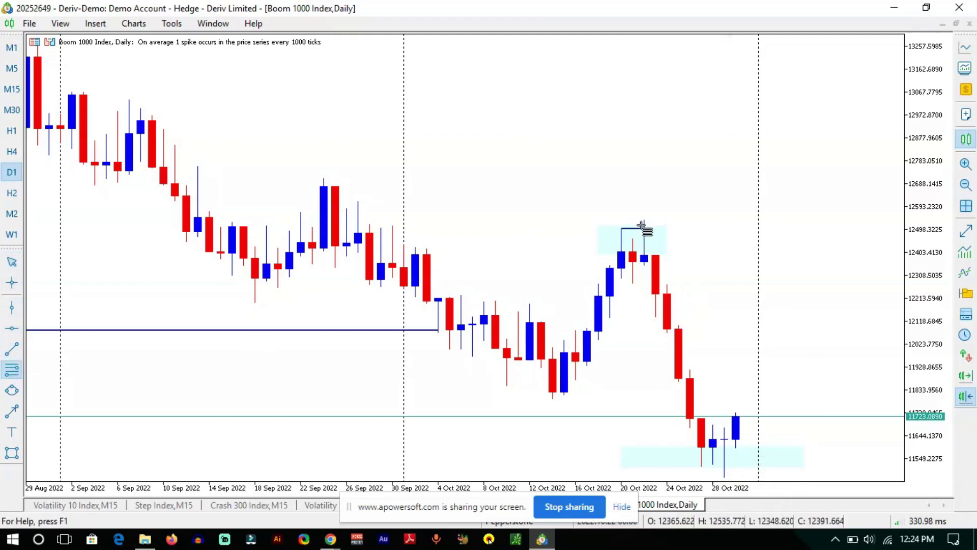
pyautogui.moveTo(644, 219); pyautogui.dragTo(838, 467)
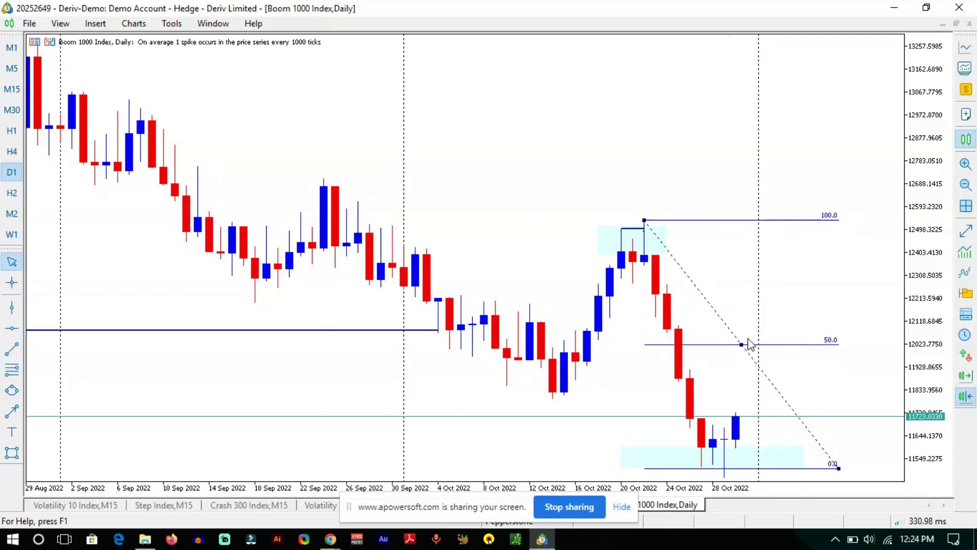